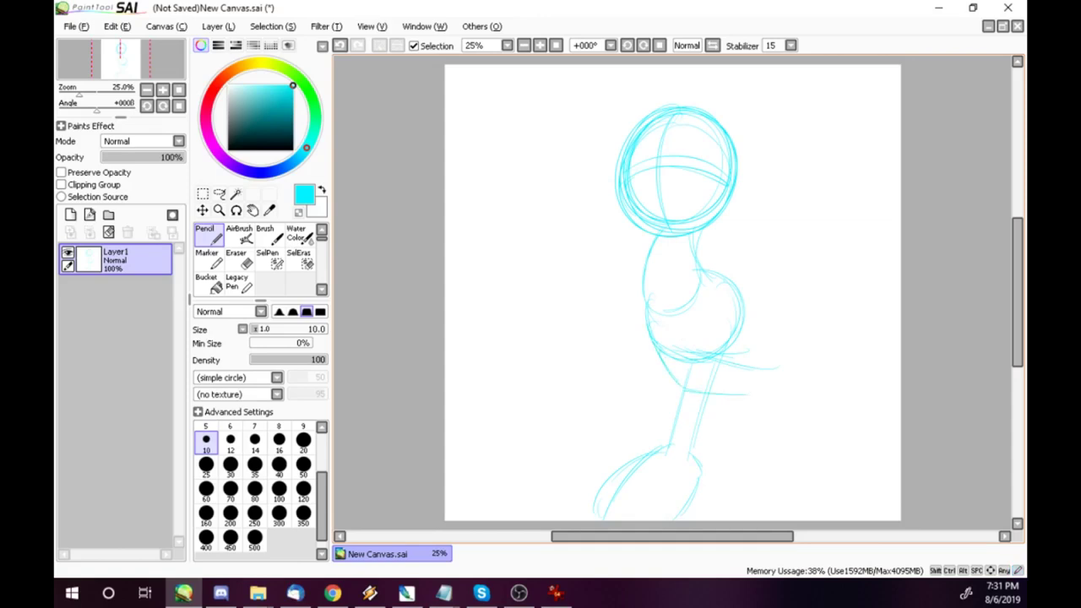
left_click_drag(663, 334, 698, 390)
left_click_drag(697, 392, 748, 388)
left_click_drag(715, 394, 750, 405)
left_click_drag(679, 363, 697, 384)
left_click_drag(708, 338, 714, 370)
left_click_drag(716, 367, 750, 377)
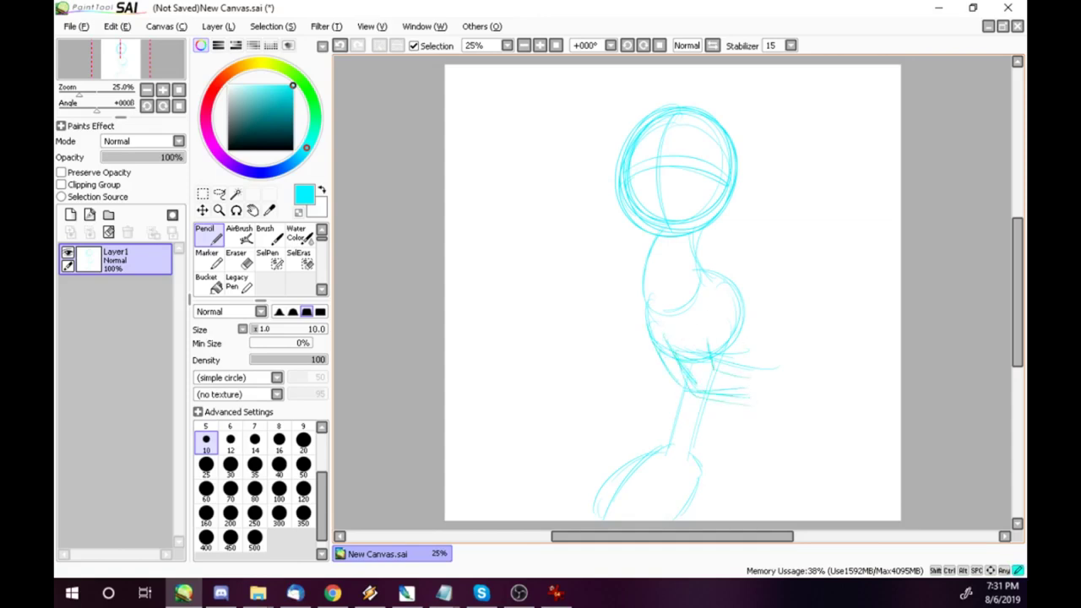
Undo the recent strokes below the hips, including the earlier hem guide lines
key("ctrl+z")
key("ctrl+z")
key("ctrl+z")
key("ctrl+z")
key("ctrl+z")
key("ctrl+z")
key("ctrl+z")
key("ctrl+z")
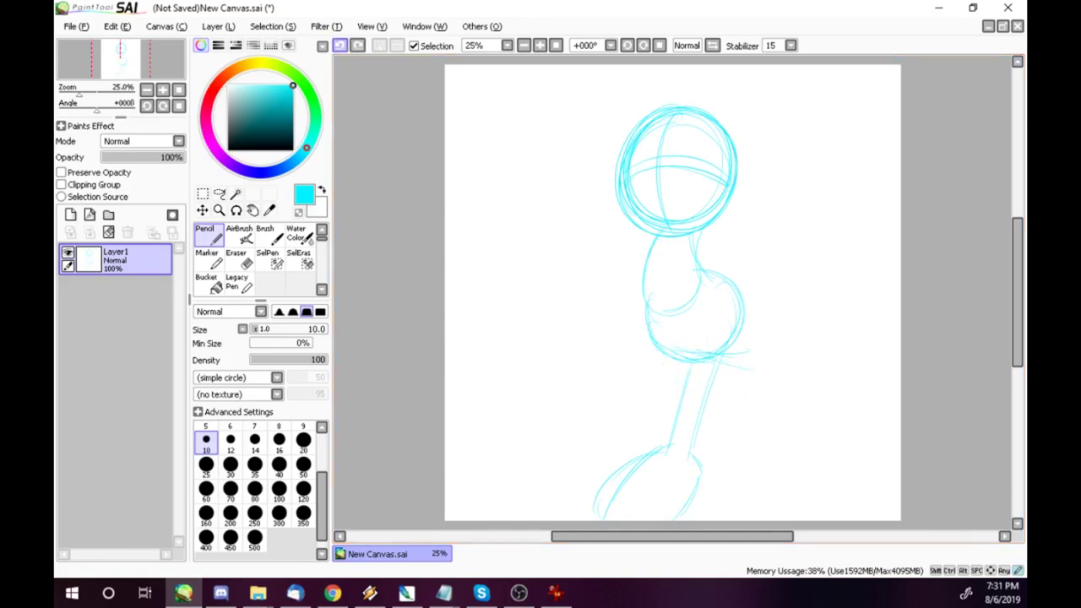
Sketch the bent legs coming from the hips and two large, slanted oval feet
left_click_drag(720, 350, 657, 461)
left_click_drag(684, 365, 639, 425)
left_click_drag(655, 388, 618, 463)
left_click_drag(628, 365, 642, 492)
left_click_drag(663, 362, 597, 410)
left_click_drag(588, 385, 514, 329)
left_click_drag(522, 376, 582, 434)
Rough in the arms, with one hand raised beside the head and the other hand beside the torso
left_click_drag(701, 233, 794, 205)
mouse_move(719, 253)
left_mouse_down()
mouse_move(760, 181)
mouse_move(795, 177)
left_mouse_up()
mouse_move(641, 272)
left_mouse_down()
mouse_move(616, 323)
mouse_move(578, 355)
left_mouse_up()
left_click_drag(732, 179, 758, 155)
mouse_move(733, 184)
left_mouse_down()
mouse_move(728, 210)
mouse_move(801, 215)
mouse_move(746, 233)
mouse_move(740, 246)
left_mouse_up()
mouse_move(736, 238)
left_mouse_down()
mouse_move(771, 259)
mouse_move(698, 265)
left_mouse_up()
Sketch the lower leg contours and the small rounded shape below the hips
mouse_move(651, 332)
left_mouse_down()
mouse_move(612, 356)
mouse_move(672, 365)
left_mouse_up()
mouse_move(632, 360)
left_mouse_down()
mouse_move(649, 385)
mouse_move(654, 446)
left_mouse_up()
left_click_drag(644, 463, 695, 448)
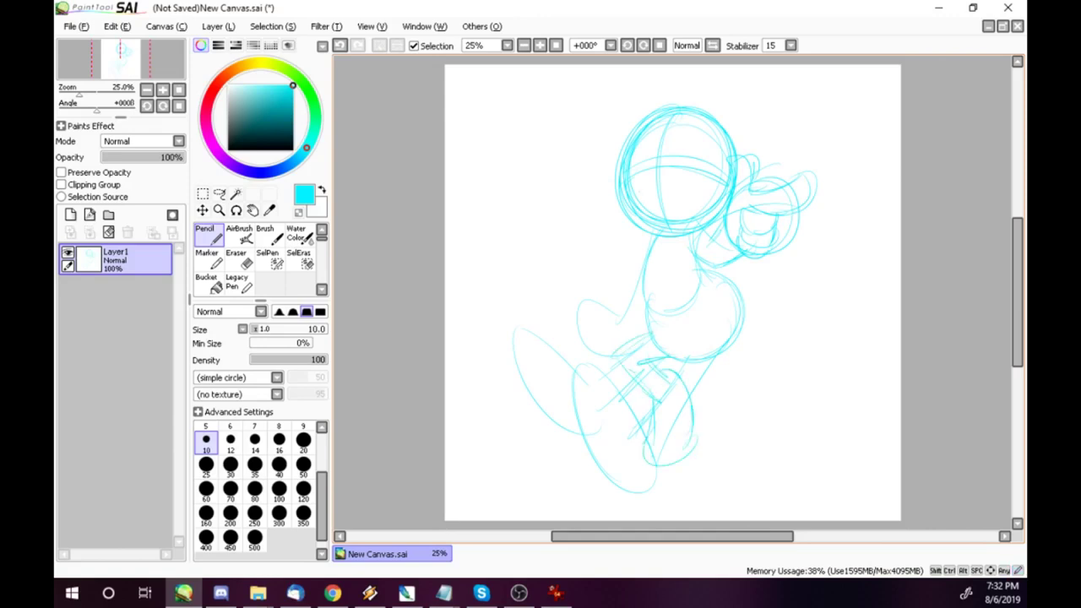
Redraw the front shoe's sole as a long slanted oval and undo the last three stray strokes
left_click_drag(675, 394, 645, 485)
left_click_drag(634, 411, 610, 486)
left_click_drag(626, 377, 591, 499)
left_click_drag(566, 404, 554, 449)
mouse_move(597, 389)
left_mouse_down()
mouse_move(558, 417)
mouse_move(605, 506)
left_mouse_up()
mouse_move(530, 382)
left_mouse_down()
mouse_move(610, 502)
mouse_move(588, 373)
left_mouse_up()
key("ctrl+z")
key("ctrl+z")
key("ctrl+z")
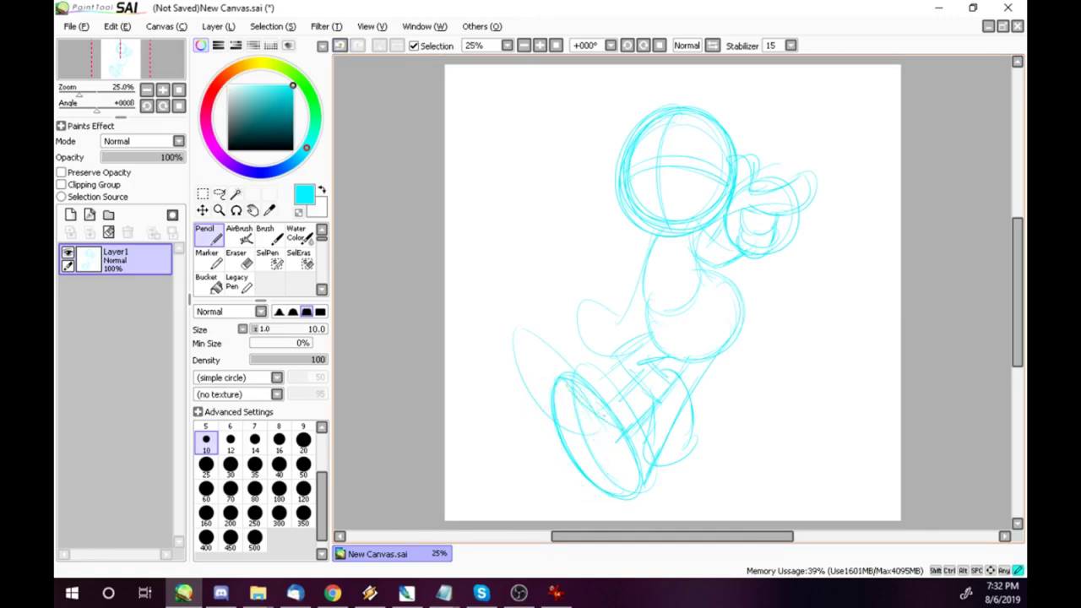
mouse_move(623, 427)
left_mouse_down()
mouse_move(547, 406)
mouse_move(558, 457)
left_mouse_up()
mouse_move(561, 391)
left_mouse_down()
mouse_move(634, 483)
mouse_move(527, 397)
left_mouse_up()
key("ctrl+z")
key("ctrl+z")
Sketch the second shoe's long slanted sole overlapping the front one and undo the last stray strokes
left_click_drag(652, 453, 642, 481)
mouse_move(596, 429)
left_mouse_down()
mouse_move(538, 389)
mouse_move(564, 480)
left_mouse_up()
left_click_drag(525, 420, 540, 451)
left_click_drag(527, 393, 626, 486)
mouse_move(601, 451)
left_mouse_down()
mouse_move(618, 524)
mouse_move(548, 507)
left_mouse_up()
left_click_drag(648, 475, 623, 519)
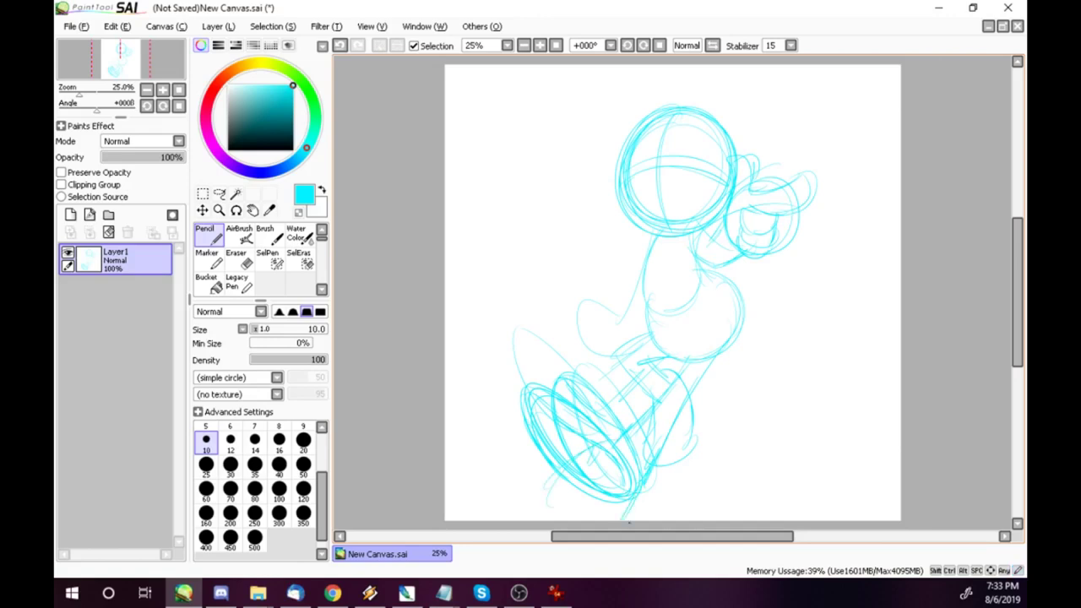
key("ctrl+z")
key("ctrl+z")
key("ctrl+z")
key("ctrl+z")
key("ctrl+z")
Rework the lower edge of the back shoe's sole and undo the cross lines at its heel
mouse_move(561, 428)
left_mouse_down()
mouse_move(623, 469)
mouse_move(629, 490)
left_mouse_up()
mouse_move(600, 458)
left_mouse_down()
mouse_move(571, 482)
mouse_move(614, 510)
left_mouse_up()
left_click_drag(561, 444, 619, 508)
left_click_drag(632, 471, 608, 507)
left_click_drag(579, 446, 627, 490)
left_click_drag(524, 387, 550, 407)
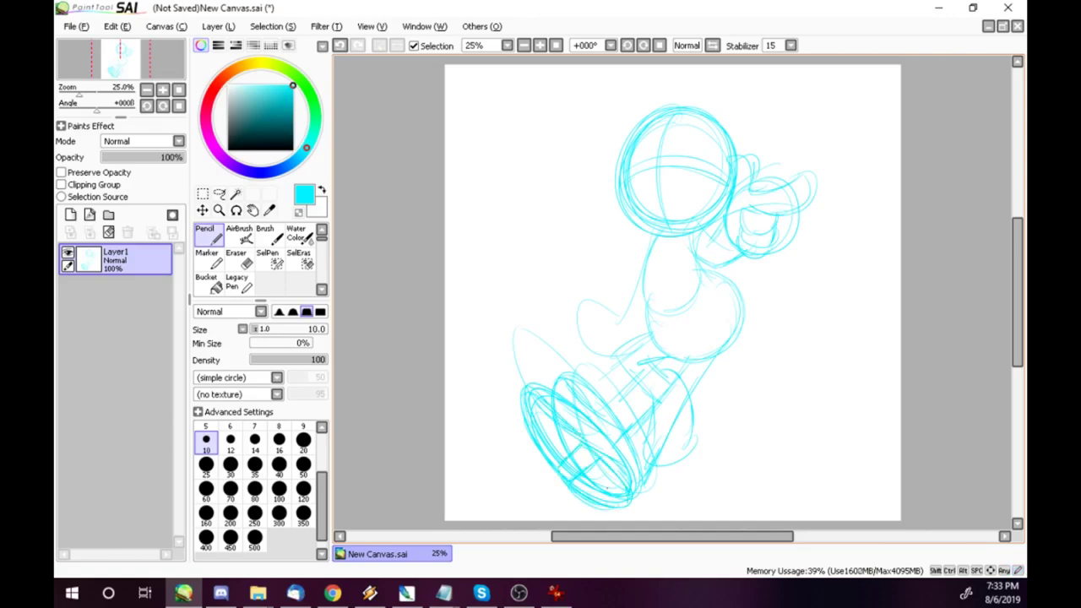
key("ctrl+z")
key("ctrl+z")
key("ctrl+z")
key("ctrl+z")
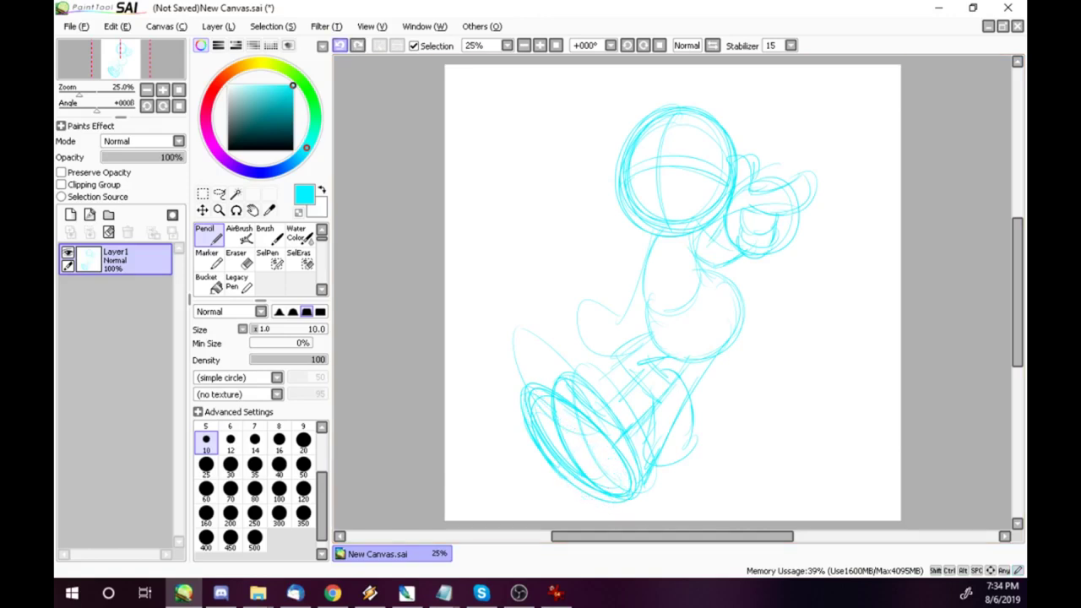
Retrace the back shoe's sole outline and add a thick heel edge with crossing contour lines
left_click_drag(522, 403, 594, 459)
left_click_drag(557, 413, 610, 457)
left_click_drag(596, 447, 632, 497)
mouse_move(521, 387)
left_mouse_down()
mouse_move(522, 422)
mouse_move(619, 438)
mouse_move(593, 480)
left_mouse_up()
mouse_move(568, 475)
left_mouse_down()
mouse_move(610, 519)
mouse_move(620, 512)
left_mouse_up()
mouse_move(588, 452)
left_mouse_down()
mouse_move(624, 510)
mouse_move(634, 509)
left_mouse_up()
left_click_drag(571, 439, 612, 469)
left_click_drag(593, 506, 624, 515)
left_click_drag(609, 438, 637, 485)
left_click_drag(608, 436, 630, 456)
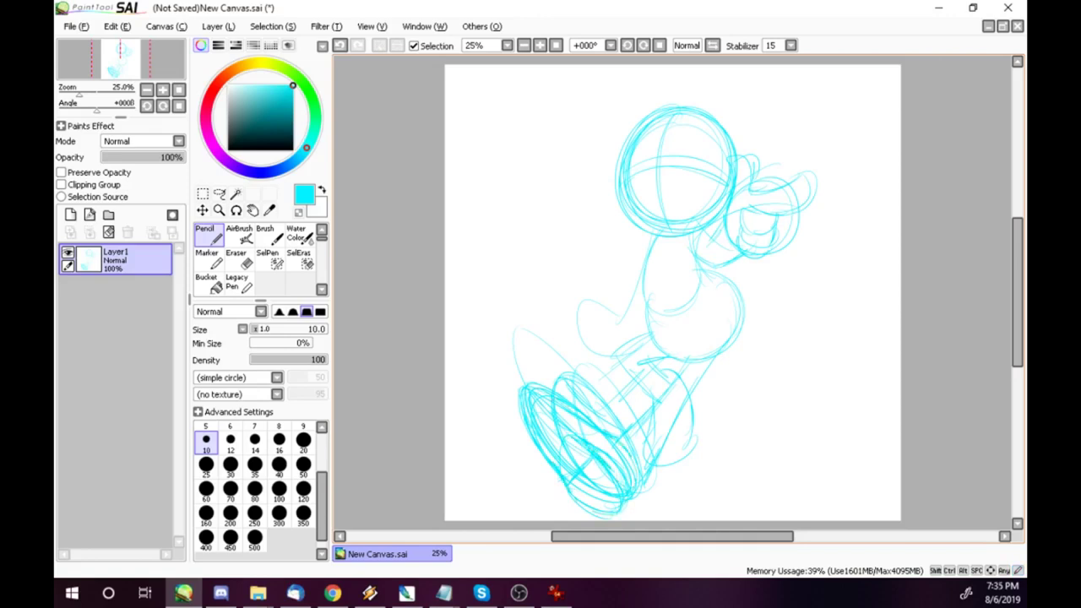
left_click_drag(614, 441, 635, 480)
Darken the outlines of the small rounded shape below the hips and the front shoe's sole
left_click_drag(688, 407, 669, 433)
mouse_move(661, 366)
left_mouse_down()
mouse_move(693, 413)
mouse_move(688, 453)
mouse_move(673, 431)
mouse_move(675, 373)
left_mouse_up()
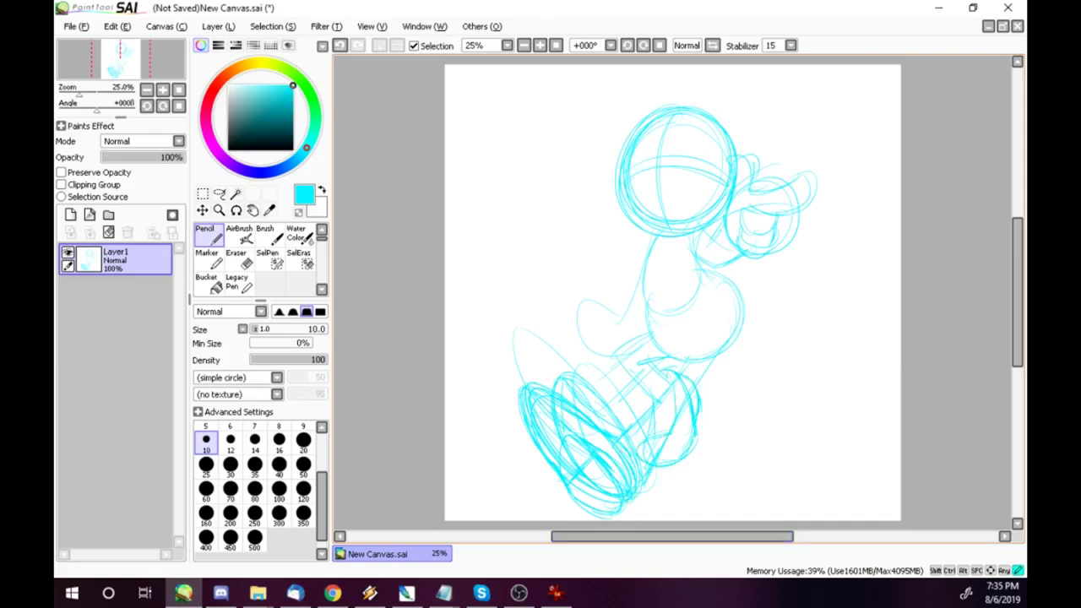
mouse_move(566, 428)
left_mouse_down()
mouse_move(564, 380)
mouse_move(561, 406)
mouse_move(615, 422)
mouse_move(585, 458)
mouse_move(607, 502)
mouse_move(595, 497)
left_mouse_up()
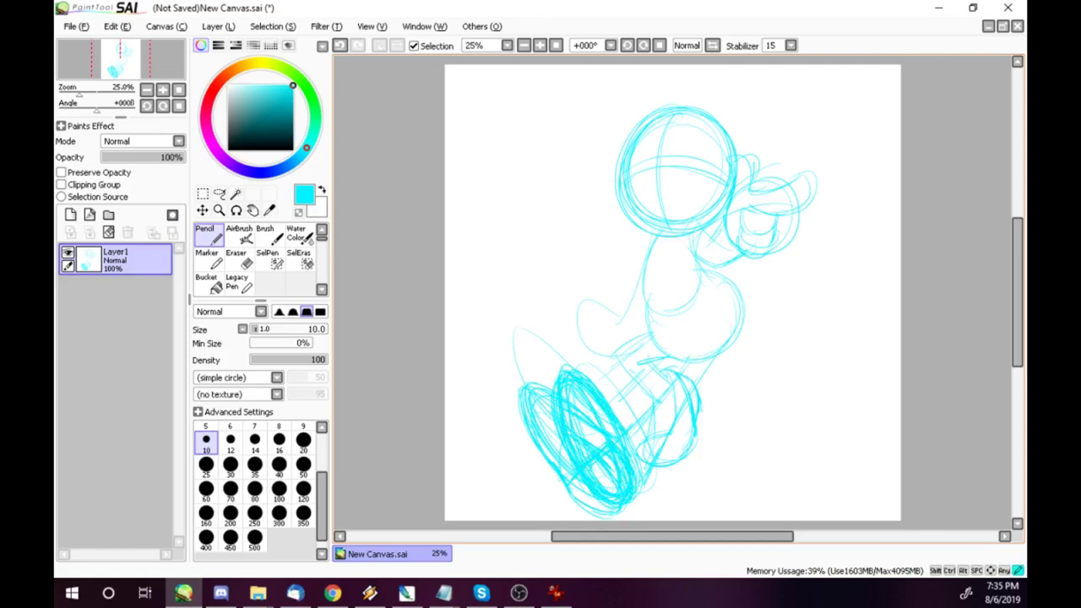
left_click_drag(629, 448, 635, 475)
Reinforce the outline of the hips and curve it down to the knee
left_click_drag(710, 276, 738, 336)
left_click_drag(640, 323, 661, 378)
left_click_drag(740, 295, 705, 381)
left_click_drag(723, 347, 677, 424)
left_click_drag(740, 294, 701, 385)
Sketch the torso contours with a round button at the neck and a dotted line down the front
mouse_move(655, 247)
left_mouse_down()
mouse_move(657, 258)
mouse_move(671, 250)
left_mouse_up()
mouse_move(654, 223)
left_mouse_down()
mouse_move(652, 244)
mouse_move(696, 312)
left_mouse_up()
left_click_drag(696, 261, 688, 314)
mouse_move(646, 263)
left_mouse_down()
mouse_move(661, 327)
mouse_move(637, 310)
mouse_move(698, 309)
left_mouse_up()
left_click_drag(710, 270, 710, 296)
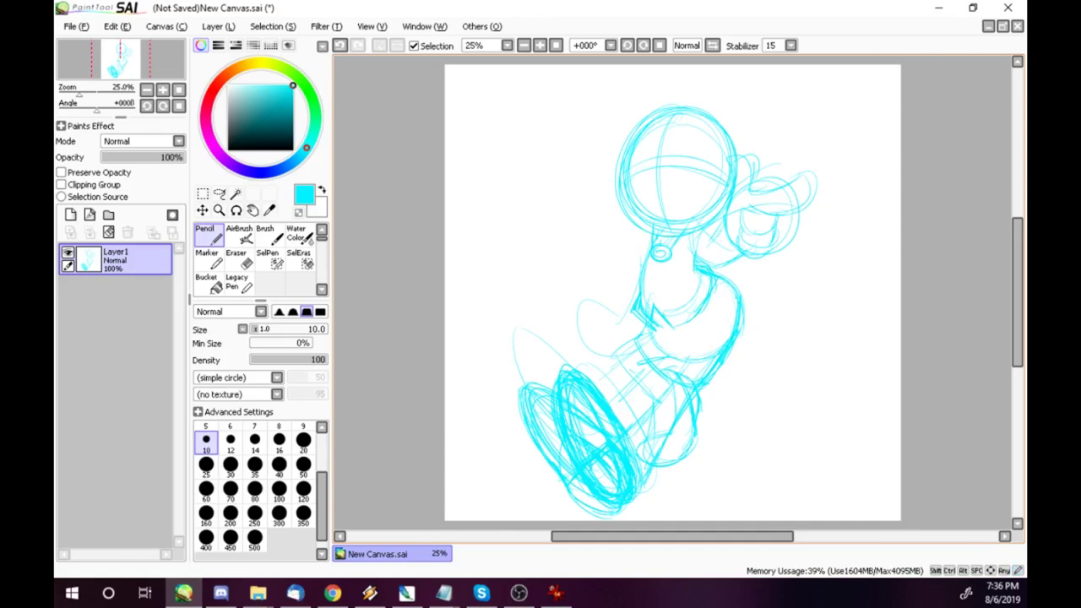
left_click_drag(645, 318, 637, 328)
left_click_drag(696, 279, 691, 301)
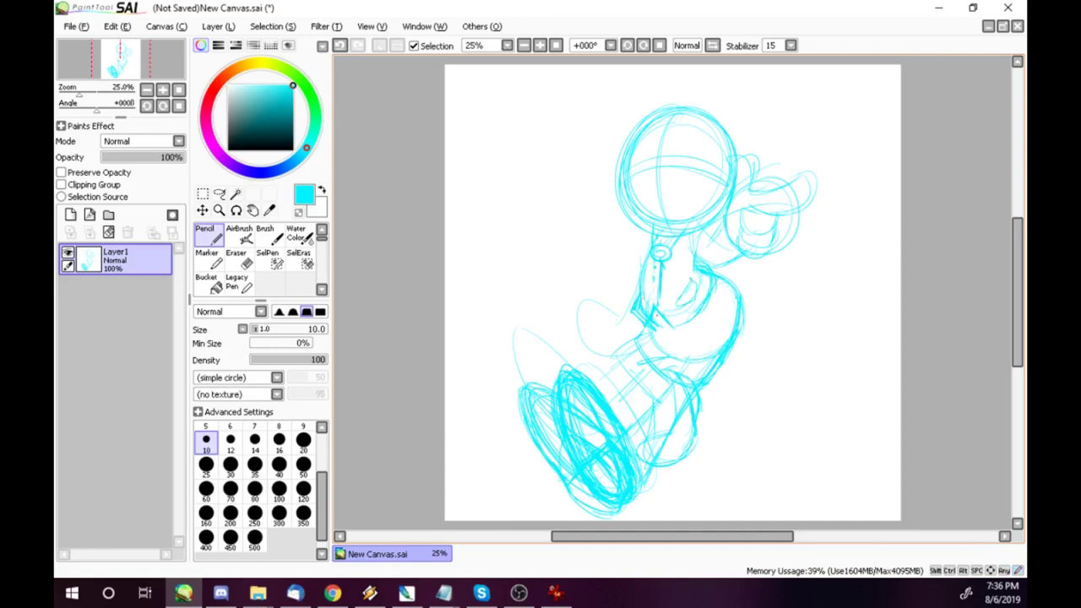
Add a cuff on the raised arm and sketch the lower hand's sleeve and fingers
left_click_drag(712, 235, 747, 268)
mouse_move(639, 276)
left_mouse_down()
mouse_move(627, 308)
mouse_move(644, 332)
mouse_move(620, 307)
left_mouse_up()
mouse_move(624, 354)
left_mouse_down()
mouse_move(567, 335)
mouse_move(617, 309)
left_mouse_up()
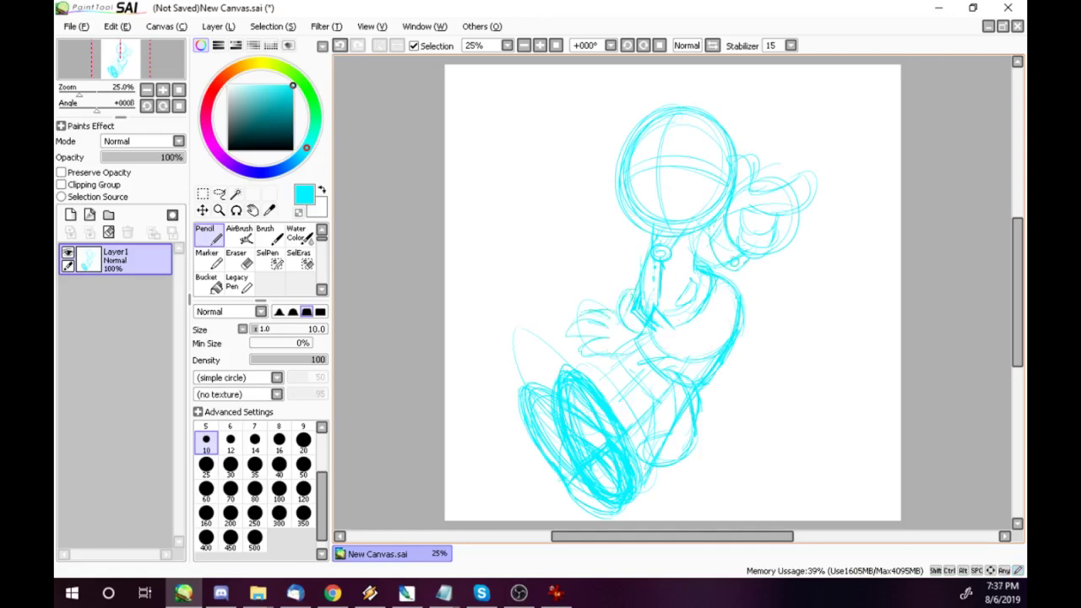
Sketch the rounded cap contour around the head, the face opening, and the nose and mouth area
left_click_drag(651, 115, 655, 143)
mouse_move(651, 106)
left_mouse_down()
mouse_move(649, 132)
mouse_move(718, 127)
mouse_move(736, 150)
left_mouse_up()
left_click_drag(715, 110, 750, 191)
mouse_move(681, 127)
left_mouse_down()
mouse_move(701, 147)
mouse_move(698, 214)
left_mouse_up()
mouse_move(703, 186)
left_mouse_down()
mouse_move(689, 225)
mouse_move(690, 197)
mouse_move(701, 196)
left_mouse_up()
mouse_move(630, 206)
left_mouse_down()
mouse_move(664, 235)
mouse_move(681, 234)
left_mouse_up()
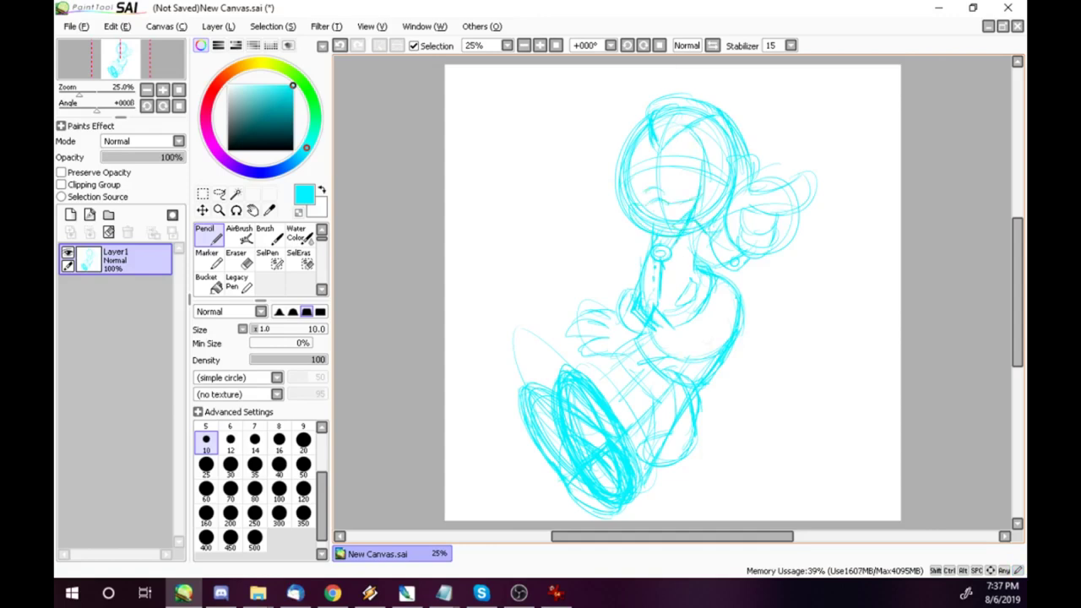
Draw both tall oval eyes with inner pupils on the face guidelines
mouse_move(652, 205)
left_mouse_down()
mouse_move(659, 208)
mouse_move(667, 147)
left_mouse_up()
left_click_drag(678, 141, 691, 201)
left_click_drag(680, 162, 685, 186)
left_click_drag(682, 170, 683, 183)
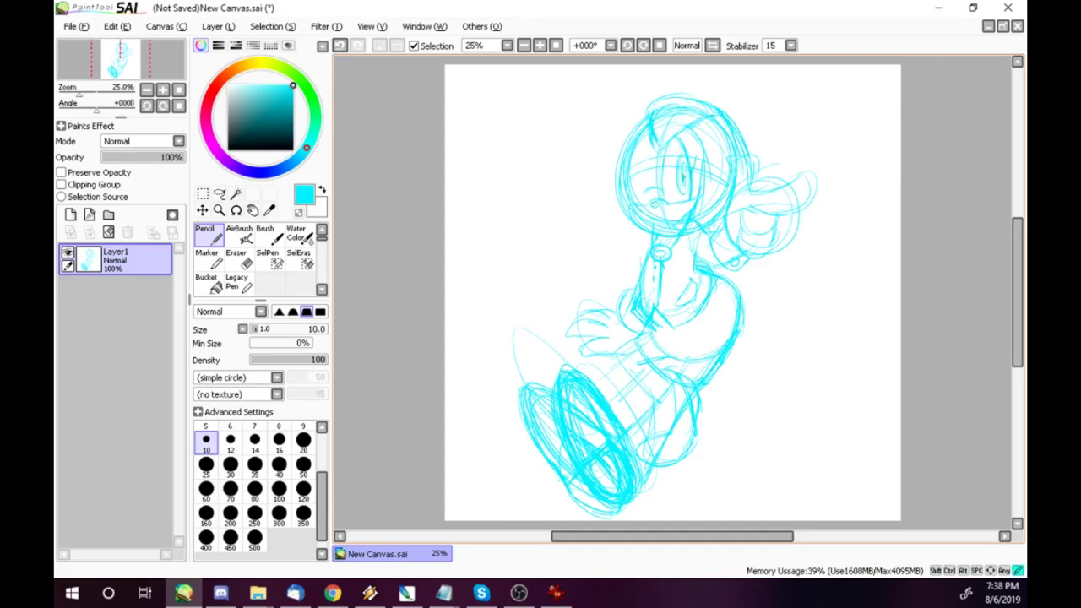
left_click_drag(640, 139, 630, 186)
mouse_move(655, 150)
left_mouse_down()
mouse_move(654, 198)
mouse_move(632, 202)
mouse_move(649, 188)
left_mouse_up()
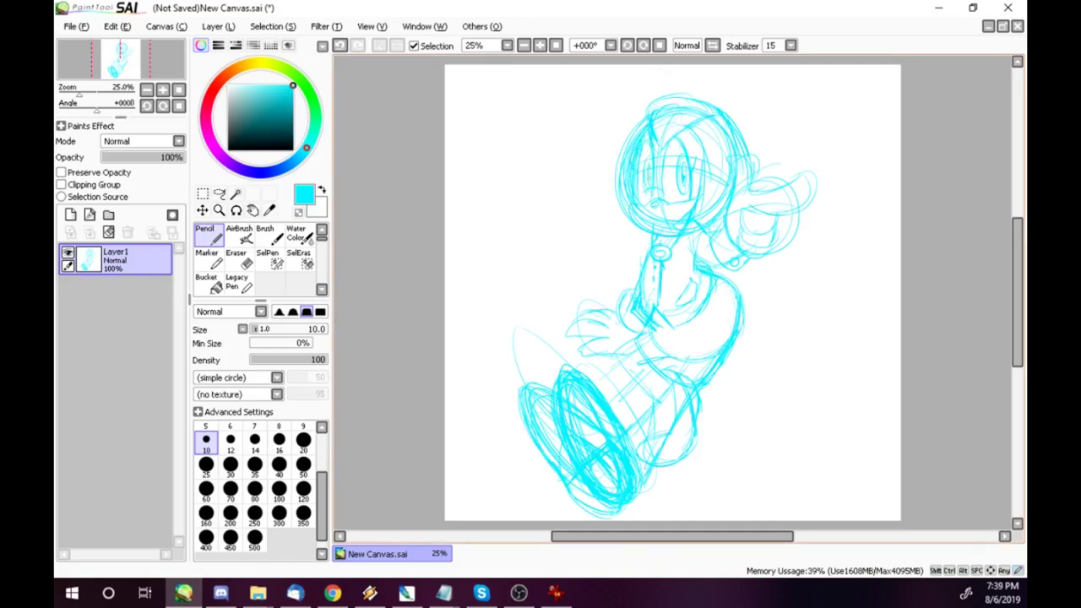
Build up the contour along the head's near side, ending in a point below the cheek
left_click_drag(708, 104, 635, 134)
left_click_drag(650, 117, 637, 149)
mouse_move(652, 105)
left_mouse_down()
mouse_move(644, 155)
mouse_move(630, 137)
mouse_move(618, 215)
left_mouse_up()
left_click_drag(630, 177, 635, 238)
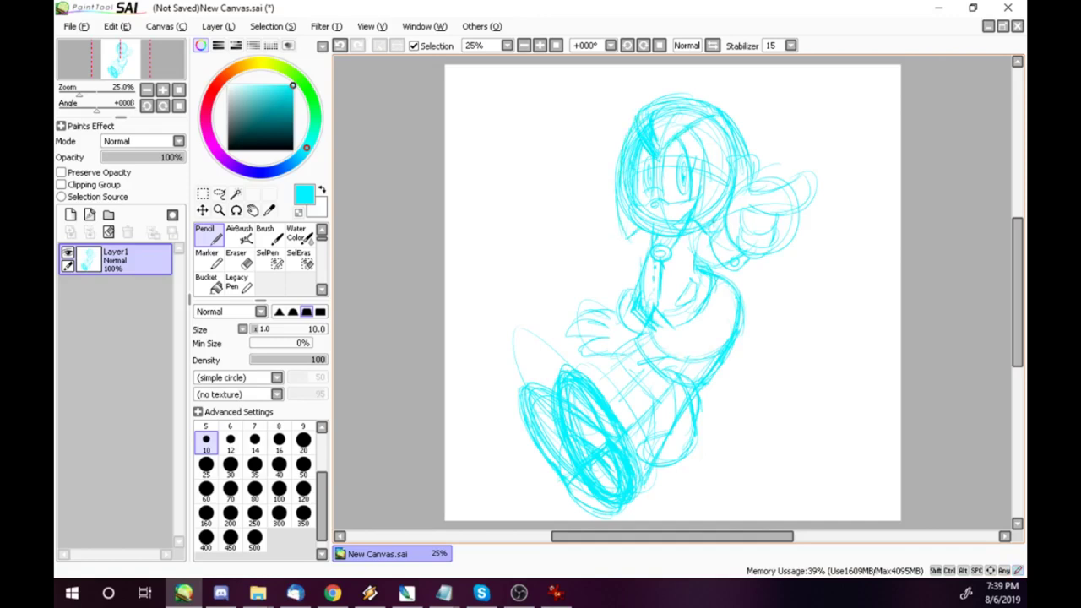
Sketch pointed, wing-like flaps on both sides of the torso and a pointed tip beside the neck
mouse_move(696, 252)
left_mouse_down()
mouse_move(777, 272)
mouse_move(772, 301)
mouse_move(789, 267)
mouse_move(743, 297)
left_mouse_up()
mouse_move(728, 220)
left_mouse_down()
mouse_move(764, 207)
mouse_move(744, 252)
left_mouse_up()
left_click_drag(640, 274, 598, 292)
left_click_drag(649, 216, 622, 240)
left_click_drag(606, 296, 598, 306)
left_click_drag(600, 204, 634, 274)
mouse_move(605, 279)
left_mouse_down()
mouse_move(645, 257)
mouse_move(585, 299)
left_mouse_up()
mouse_move(594, 193)
left_mouse_down()
mouse_move(652, 235)
mouse_move(618, 204)
left_mouse_up()
left_click_drag(714, 261, 741, 279)
mouse_move(719, 270)
left_mouse_down()
mouse_move(755, 277)
mouse_move(743, 295)
left_mouse_up()
left_click_drag(632, 275, 612, 280)
left_click_drag(612, 282, 621, 304)
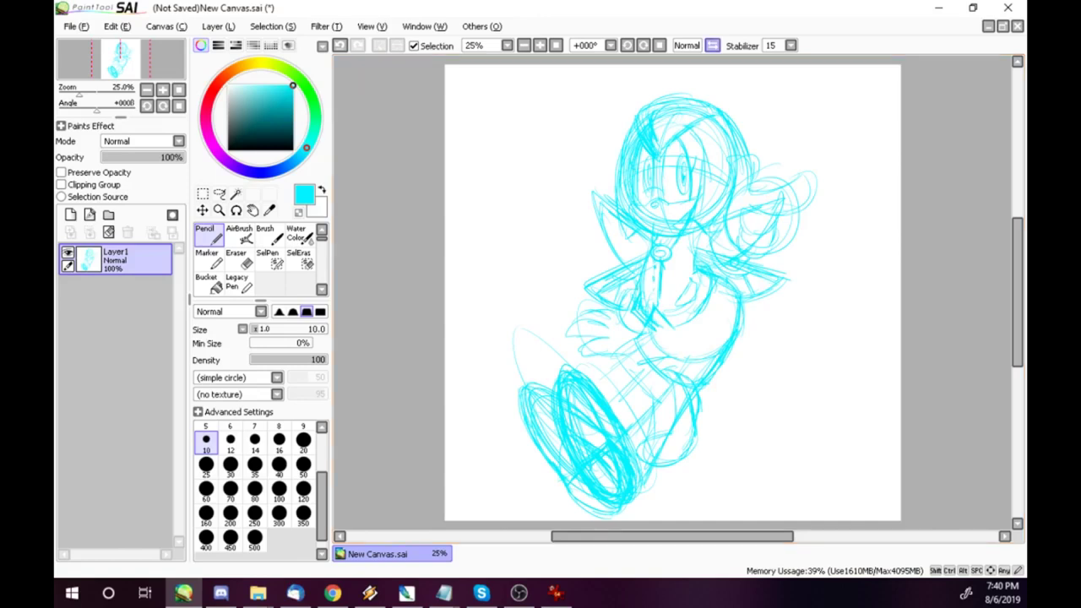
Scale the whole sketch down slightly and draw two antennae on top of the head
key("ctrl+t")
left_click_drag(511, 92, 527, 111)
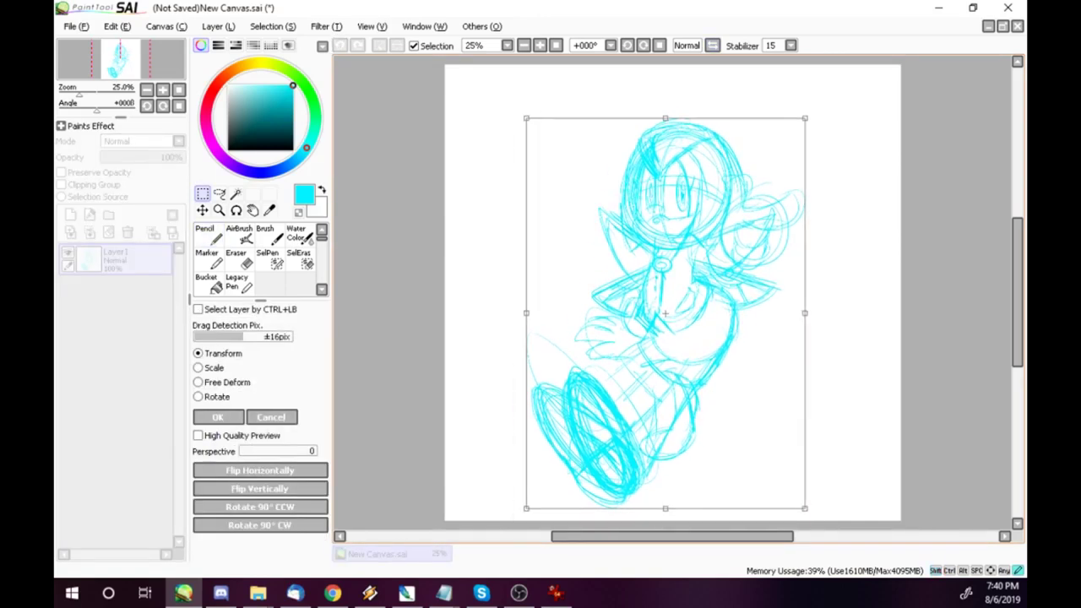
key("Return")
mouse_move(660, 127)
left_mouse_down()
mouse_move(663, 85)
mouse_move(674, 117)
mouse_move(620, 95)
mouse_move(628, 138)
left_mouse_up()
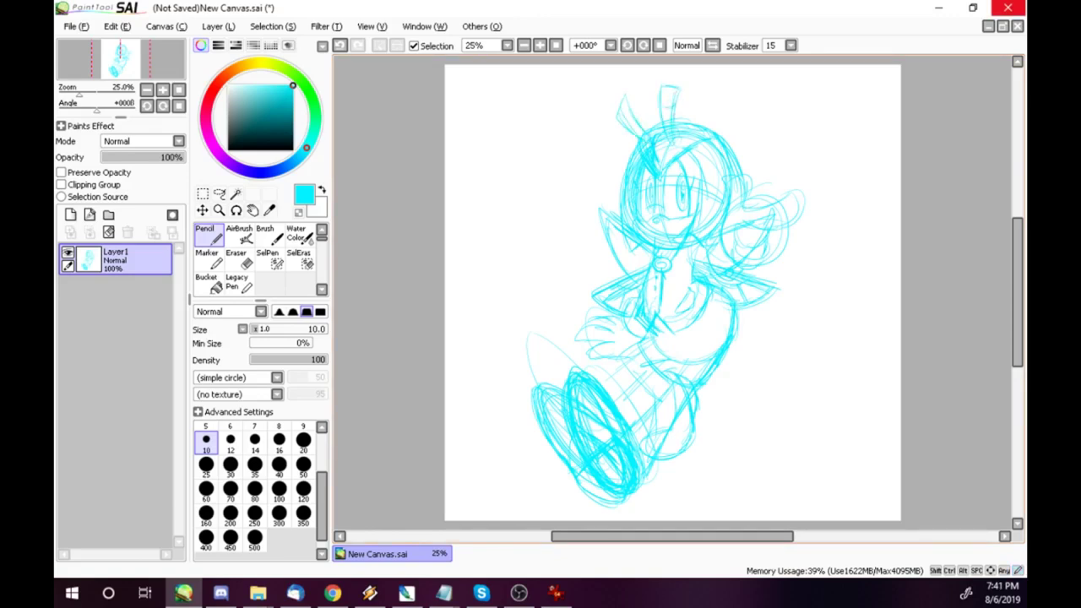
Transform the whole sketch again to a smaller size, leaving more room around the figure
key("ctrl+t")
mouse_move(804, 83)
left_mouse_down()
mouse_move(763, 150)
mouse_move(736, 143)
left_mouse_up()
key("Return")
Select the head and antennae with the lasso, then enlarge and reposition them over the body
key("l")
mouse_move(723, 186)
left_mouse_down()
mouse_move(621, 273)
mouse_move(700, 229)
mouse_move(724, 183)
left_mouse_up()
key("ctrl+t")
left_click_drag(717, 123, 748, 82)
left_click_drag(676, 182, 664, 183)
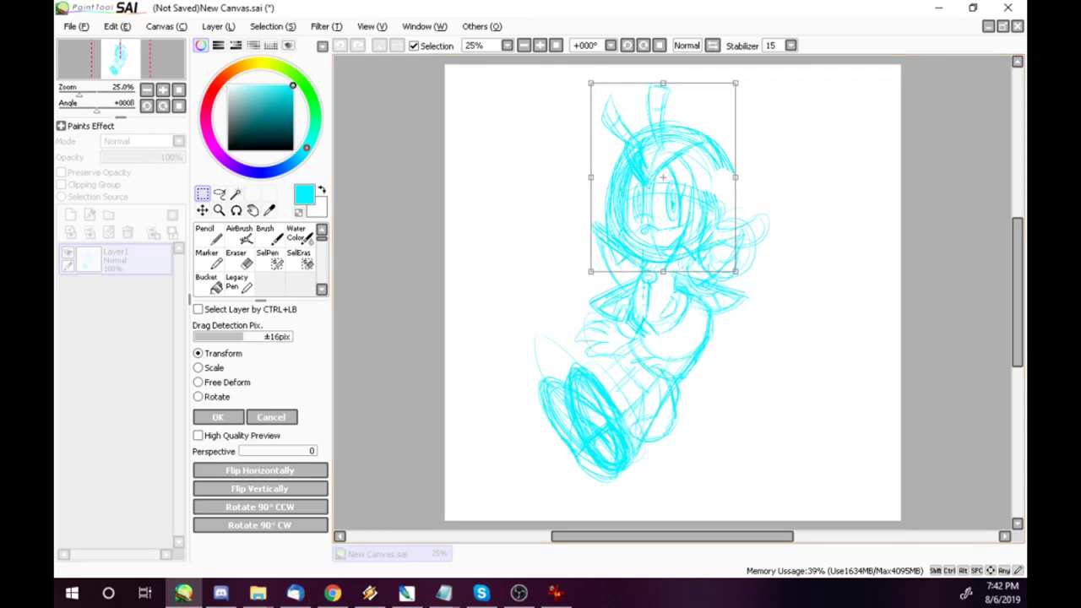
key("Return")
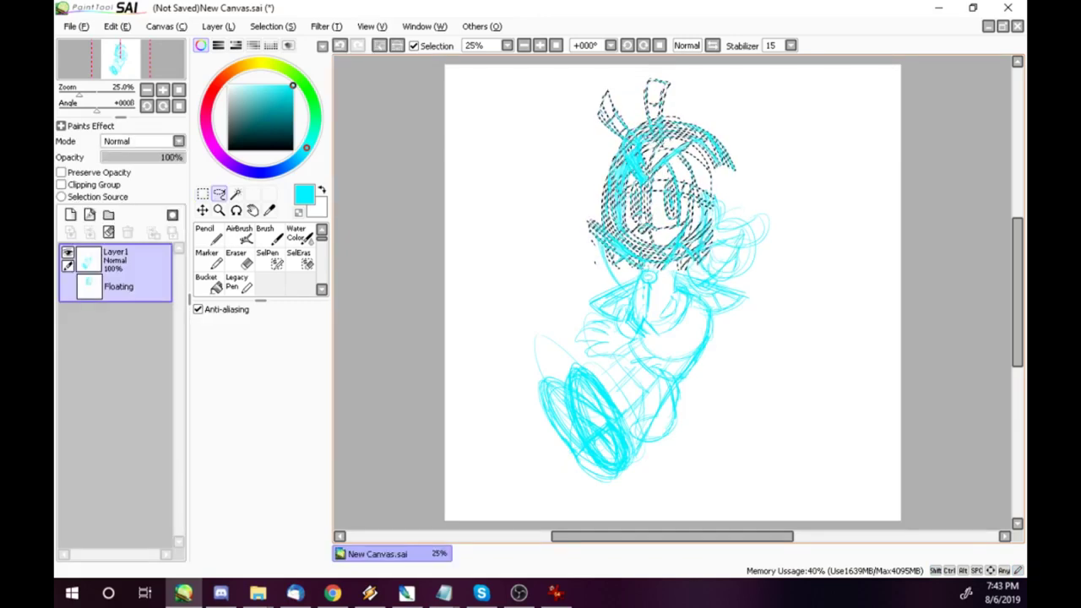
Redraw the pointed tip beside the neck below the enlarged head with the Pencil
key("n")
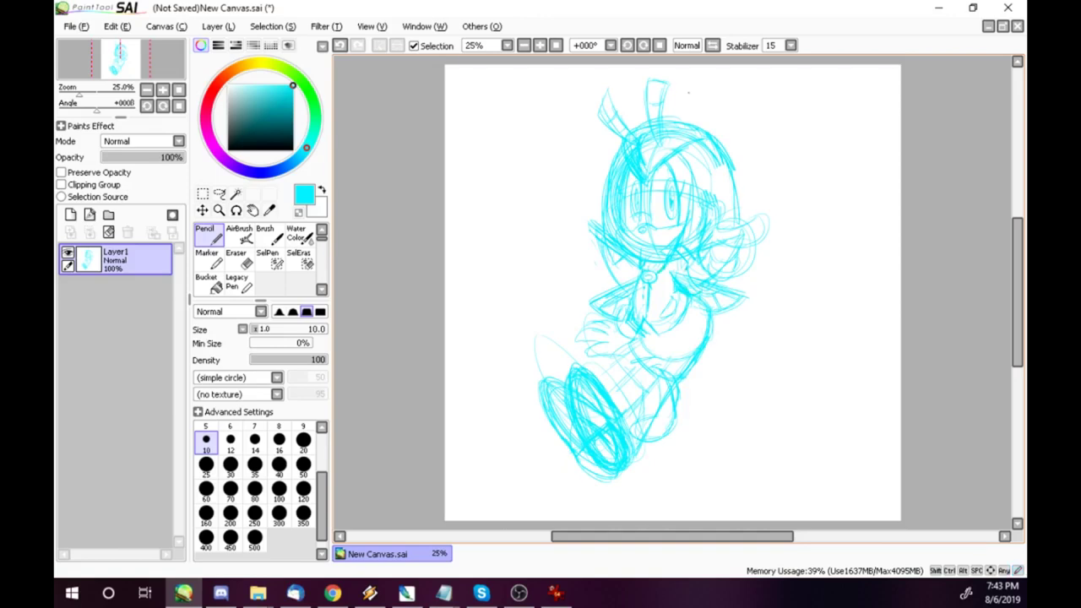
mouse_move(591, 229)
left_mouse_down()
mouse_move(631, 283)
mouse_move(589, 301)
mouse_move(604, 314)
left_mouse_up()
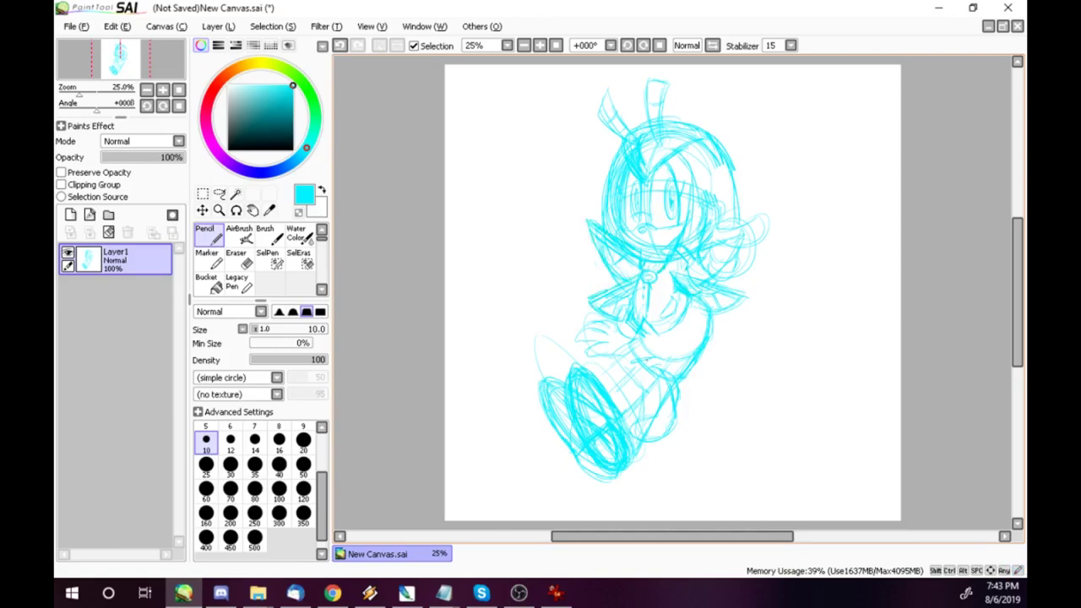
Lasso the two large shoes, enlarge and shift them outward from the legs, and clear the selection
key("l")
mouse_move(581, 353)
left_mouse_down()
mouse_move(567, 355)
mouse_move(529, 319)
left_mouse_up()
key("ctrl+t")
left_click_drag(585, 414, 574, 431)
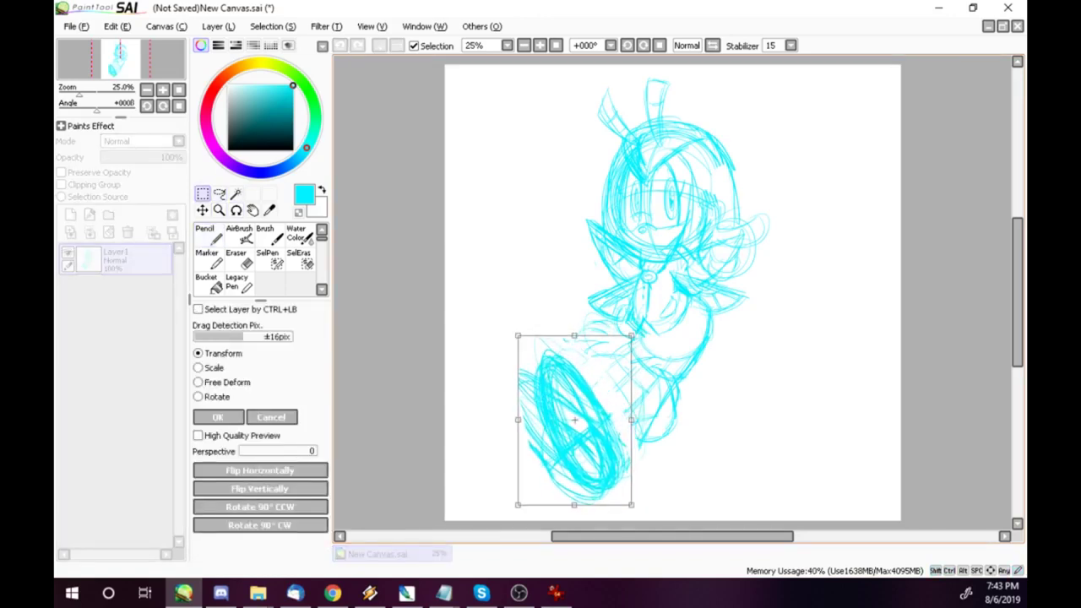
key("Return")
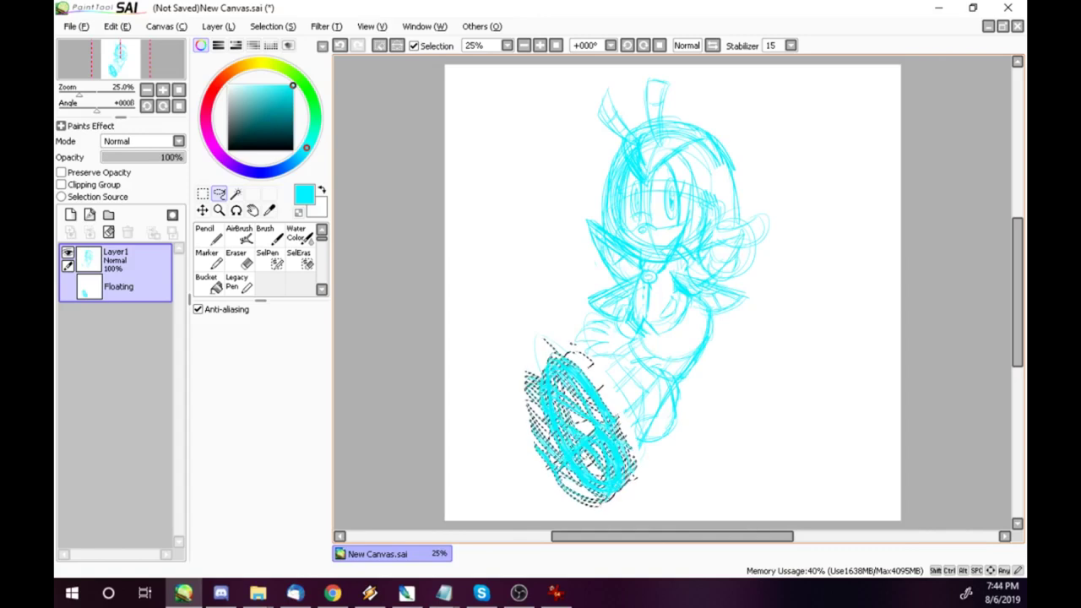
key("alt+Tab")
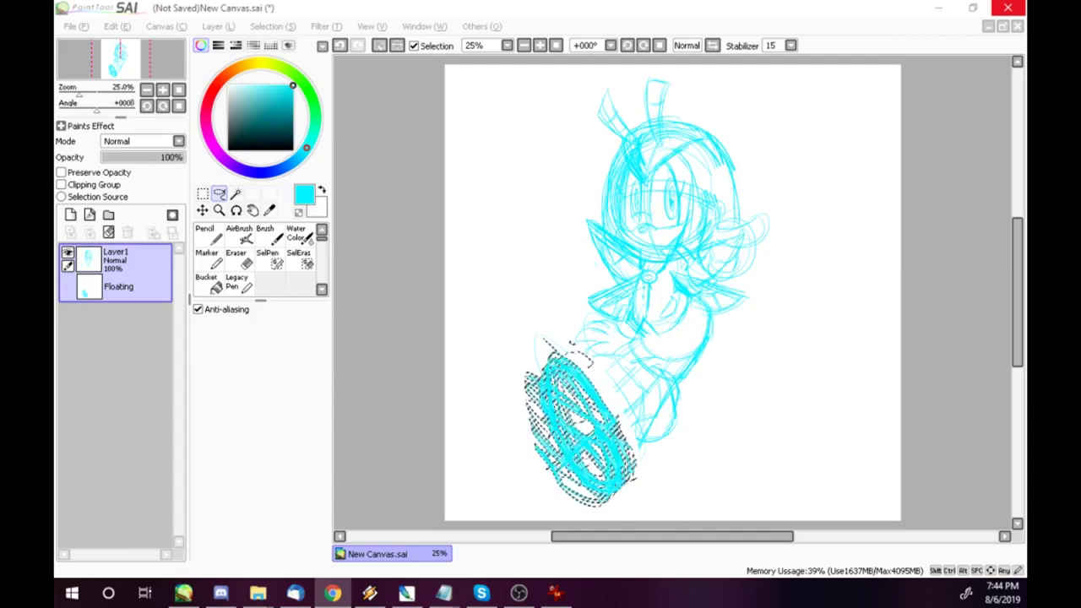
left_click(273, 26)
left_click(283, 43)
Sketch the missing leg line joining the lower leg to the moved shoes with the Pencil
left_click(208, 235)
left_click_drag(644, 397, 615, 425)
key("m")
mouse_move(632, 364)
left_mouse_down()
mouse_move(686, 416)
mouse_move(686, 451)
mouse_move(702, 478)
left_mouse_up()
key("ctrl+t")
left_click_drag(666, 423, 653, 437)
key("Return")
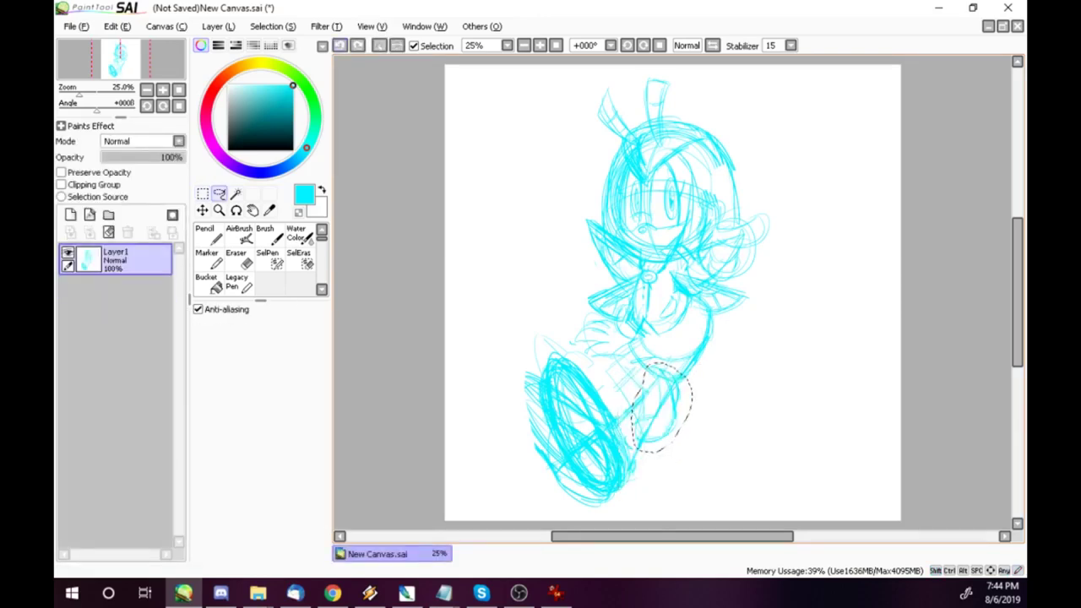
key("ctrl+d")
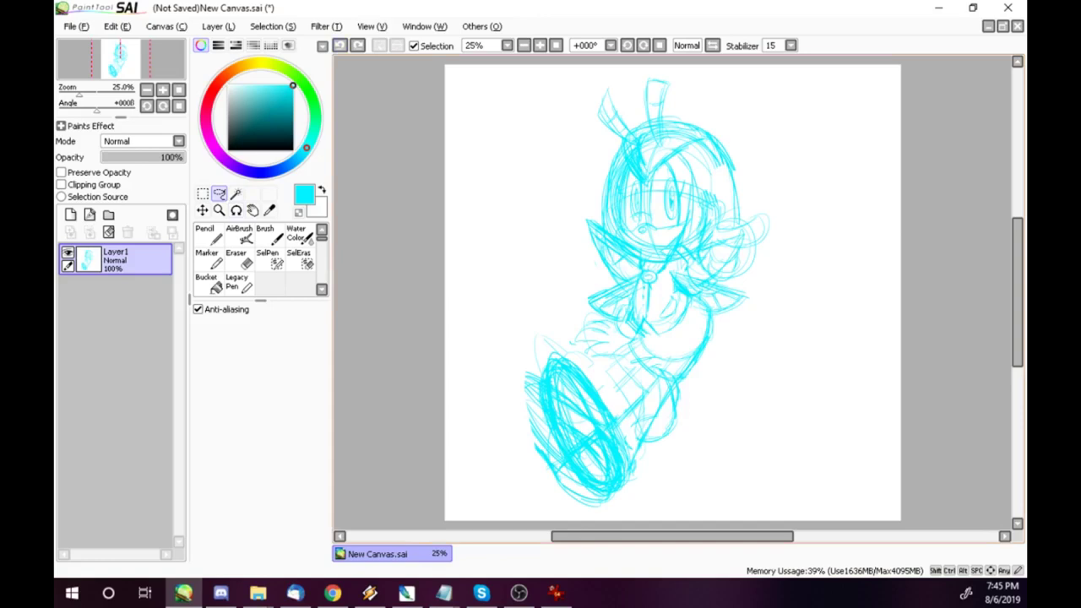
Redraw the bent rear leg and its narrow shoe behind the extended leg with the Pencil
key("n")
left_click_drag(610, 363, 647, 395)
mouse_move(626, 366)
left_mouse_down()
mouse_move(641, 361)
mouse_move(621, 377)
left_mouse_up()
left_click_drag(676, 413, 637, 453)
left_click_drag(644, 401, 636, 438)
left_click_drag(656, 406, 647, 460)
left_click_drag(674, 386, 653, 459)
left_click_drag(642, 403, 640, 437)
mouse_move(600, 390)
left_mouse_down()
mouse_move(639, 365)
mouse_move(672, 378)
left_mouse_up()
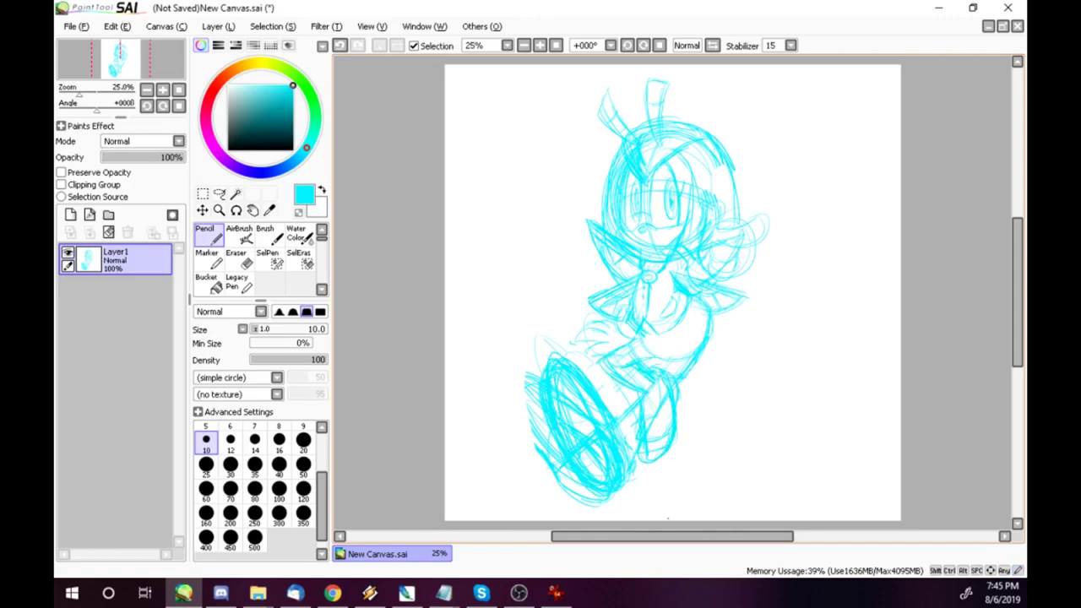
Sketch wider lower wings on both sides of the torso in cyan
left_click_drag(711, 285, 759, 297)
left_click_drag(712, 321, 774, 300)
mouse_move(772, 303)
left_mouse_down()
mouse_move(715, 330)
mouse_move(728, 285)
mouse_move(726, 326)
mouse_move(740, 298)
left_mouse_up()
left_click_drag(627, 284, 578, 307)
left_click_drag(579, 303, 628, 327)
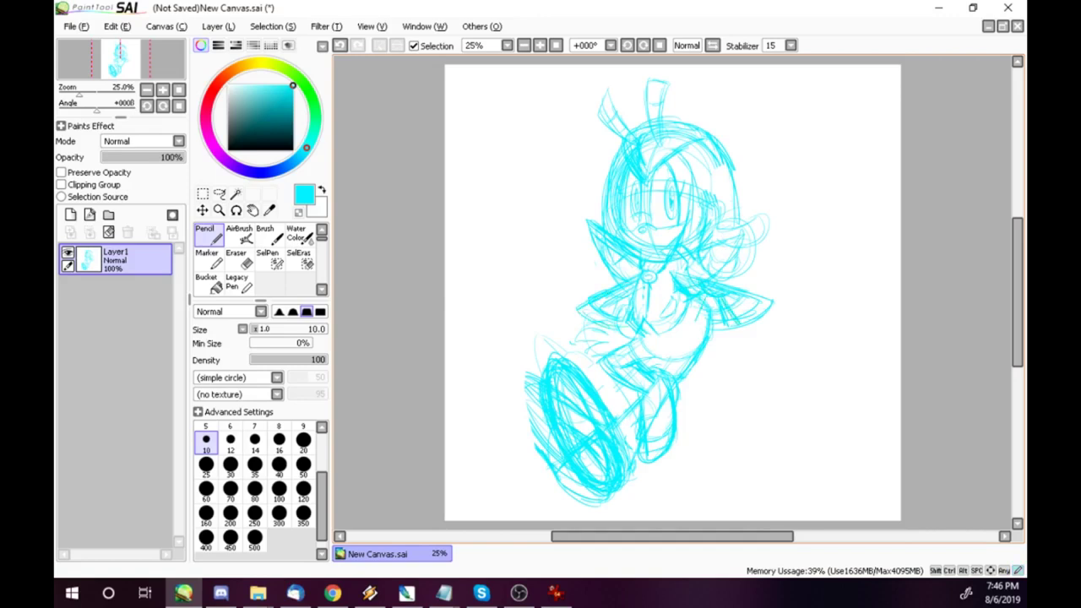
Sketch larger pointed upper wings beside the head and behind the pointing hand
left_click_drag(617, 279, 581, 208)
mouse_move(580, 207)
left_mouse_down()
mouse_move(629, 245)
mouse_move(613, 232)
left_mouse_up()
left_click_drag(761, 238, 718, 277)
left_click_drag(712, 214, 758, 267)
left_click_drag(760, 220, 747, 252)
left_click_drag(711, 280, 735, 267)
left_click_drag(707, 304, 688, 321)
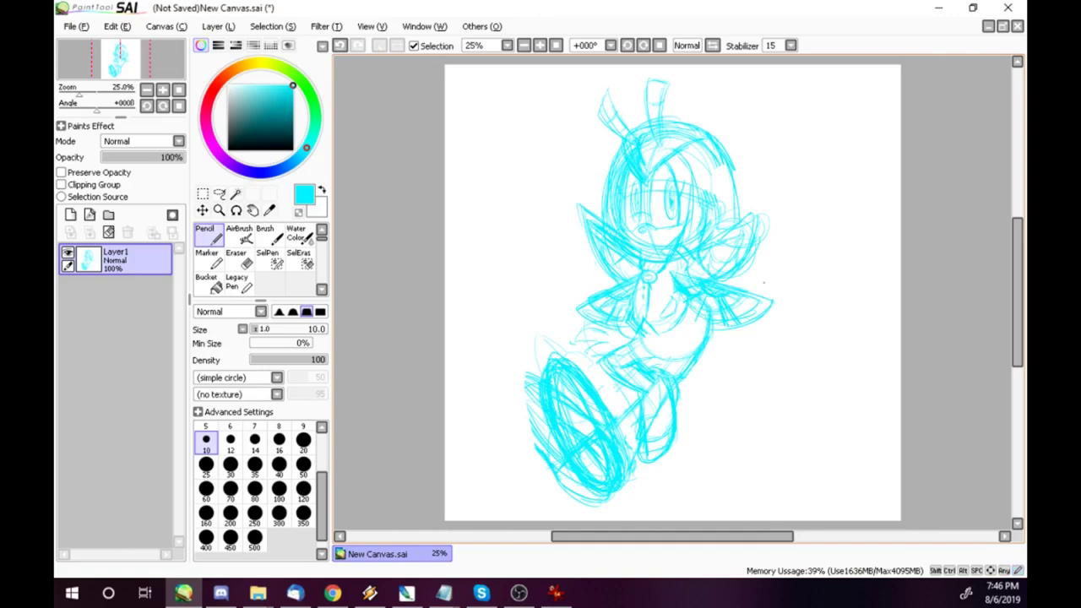
Set the colour to black, lasso the head and antennae, enlarge them slightly with Transform, and clear the selection
left_click(228, 151)
left_click(219, 193)
mouse_move(695, 114)
left_mouse_down()
mouse_move(583, 161)
mouse_move(680, 257)
mouse_move(695, 112)
left_mouse_up()
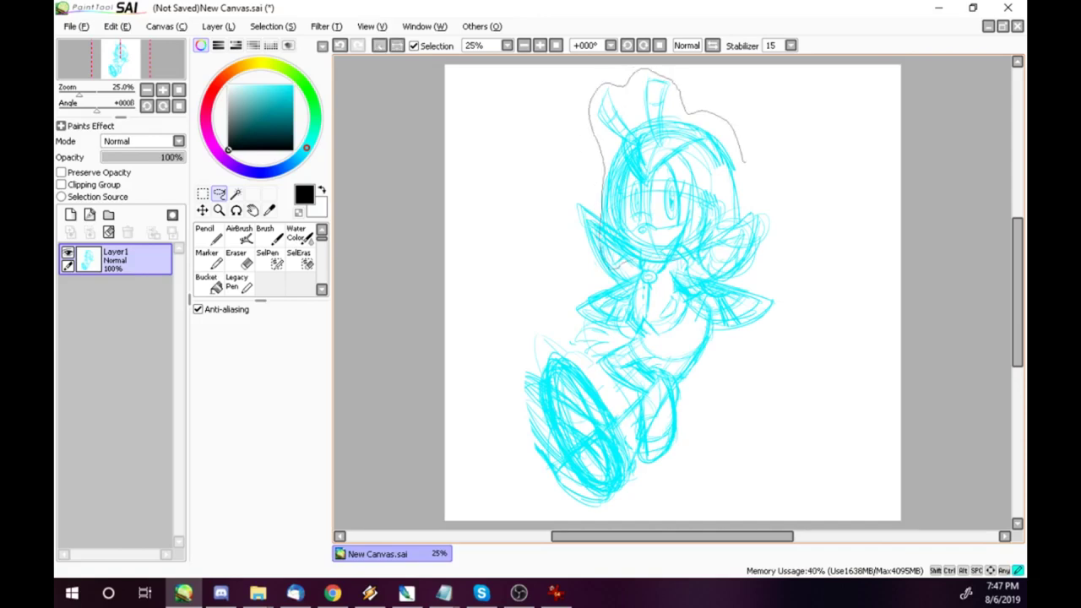
key("ctrl+t")
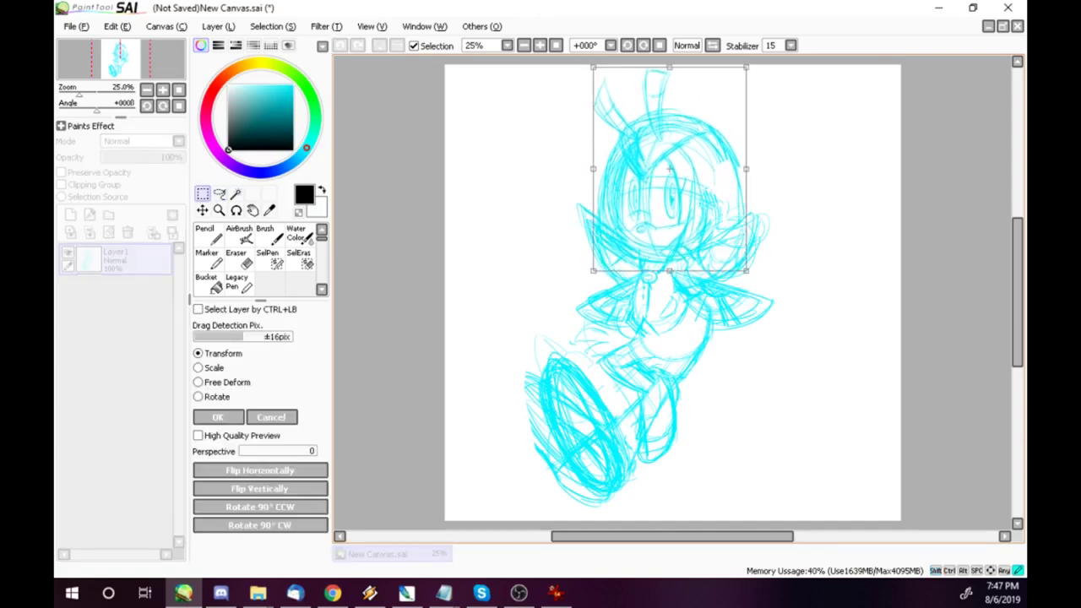
key("Return")
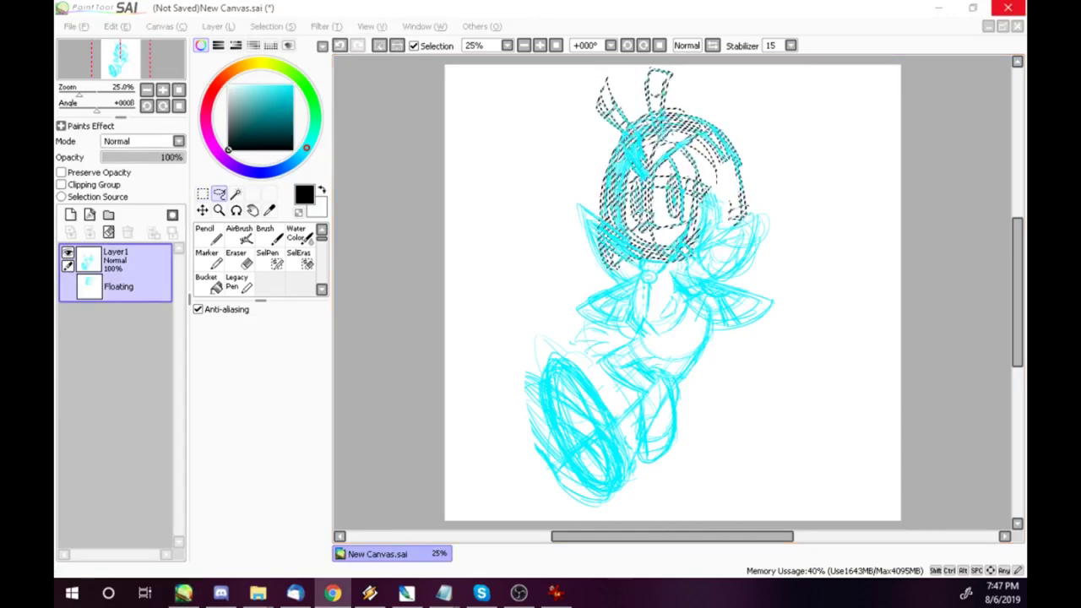
key("alt+s")
left_click(277, 43)
Ink the pointing gloved hand in black with the Pencil at size 35 and the Stabilizer at S-7
left_click(208, 236)
left_click(279, 468)
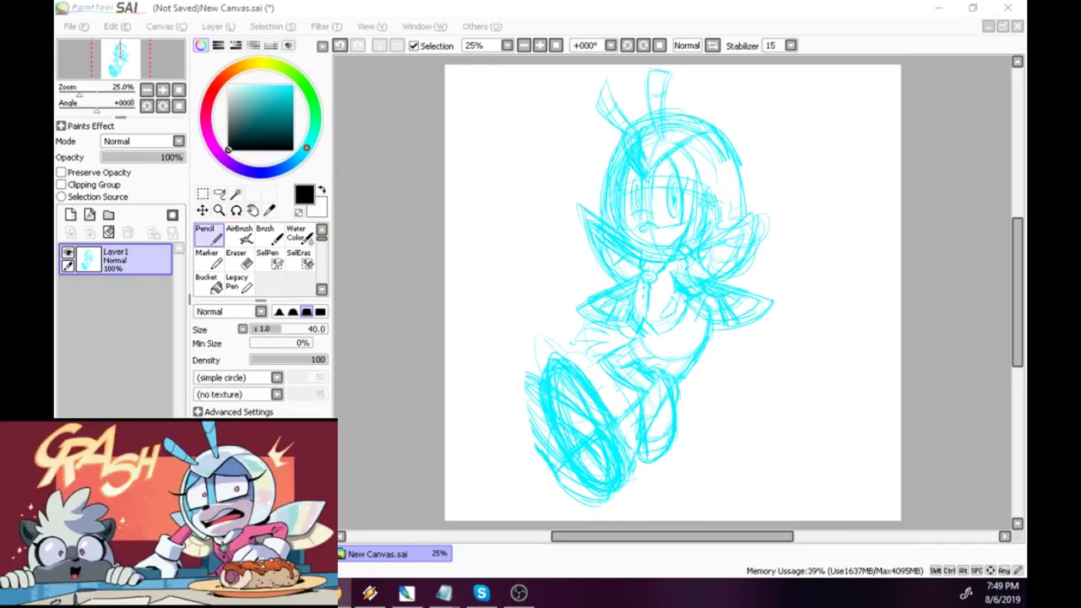
left_click(256, 468)
left_click(791, 46)
left_click(772, 311)
mouse_move(701, 247)
left_mouse_down()
mouse_move(705, 217)
mouse_move(716, 226)
mouse_move(760, 218)
mouse_move(724, 245)
mouse_move(734, 259)
mouse_move(711, 278)
left_mouse_up()
left_click_drag(740, 247, 742, 262)
left_click_drag(705, 269, 698, 294)
left_click_drag(664, 261, 686, 248)
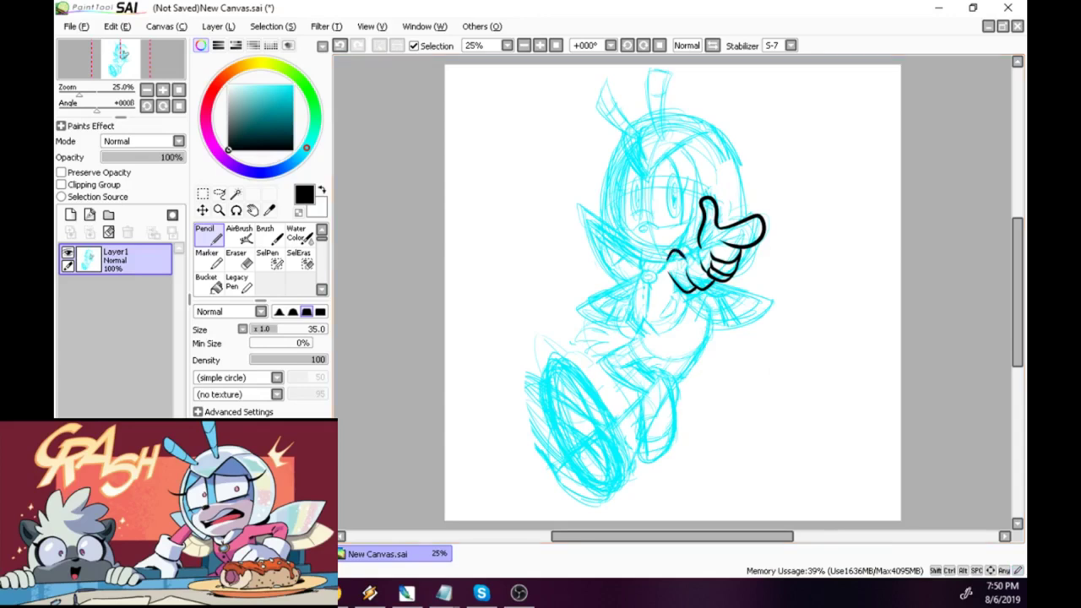
Rework the wrist lines below the inked hand, undoing the unwanted strokes
left_click_drag(672, 282, 705, 300)
mouse_move(695, 265)
left_mouse_down()
mouse_move(701, 274)
mouse_move(673, 251)
mouse_move(698, 292)
left_mouse_up()
key("ctrl+z")
key("ctrl+z")
key("ctrl+z")
key("ctrl+z")
Ink the first antenna edges, the pointed fringe, and the face contour down through the chin and chest
left_click_drag(671, 71, 657, 139)
key("ctrl+z")
mouse_move(602, 83)
left_mouse_down()
mouse_move(610, 125)
mouse_move(664, 159)
mouse_move(680, 145)
left_mouse_up()
left_click_drag(630, 152, 618, 223)
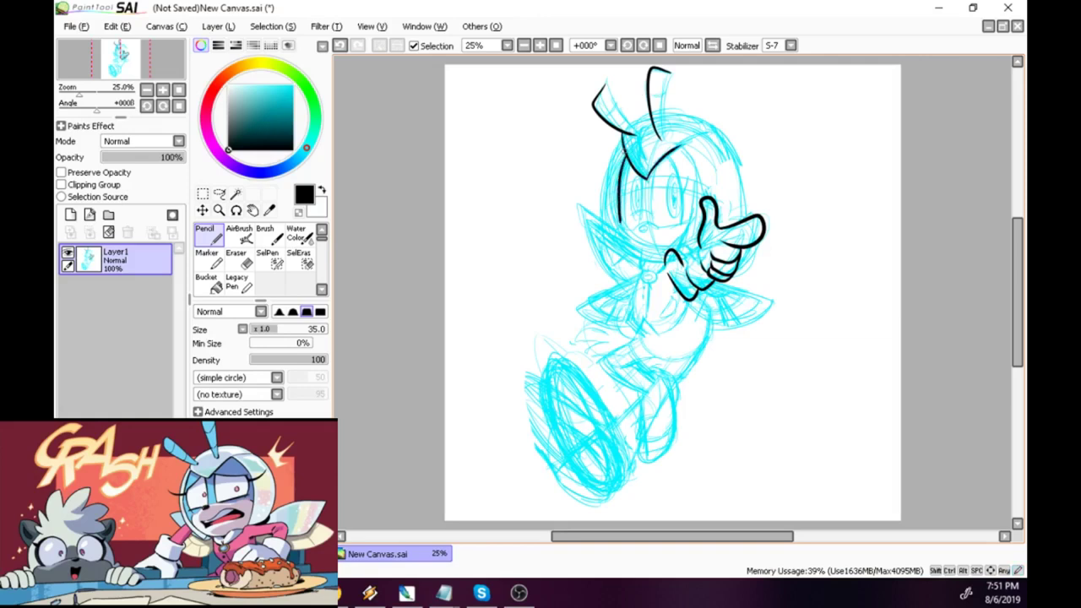
left_click_drag(620, 222, 661, 257)
key("ctrl+z")
mouse_move(620, 222)
left_mouse_down()
mouse_move(667, 264)
mouse_move(631, 311)
mouse_move(630, 332)
mouse_move(648, 292)
left_mouse_up()
Ink the hips, the extended leg and the large front shoe with its toe cap
mouse_move(656, 333)
left_mouse_down()
mouse_move(687, 301)
mouse_move(708, 329)
mouse_move(681, 382)
left_mouse_up()
mouse_move(615, 427)
left_mouse_down()
mouse_move(549, 376)
mouse_move(568, 463)
mouse_move(629, 458)
mouse_move(649, 423)
left_mouse_up()
left_click(340, 45)
mouse_move(568, 455)
left_mouse_down()
mouse_move(636, 463)
mouse_move(660, 404)
mouse_move(655, 380)
left_mouse_up()
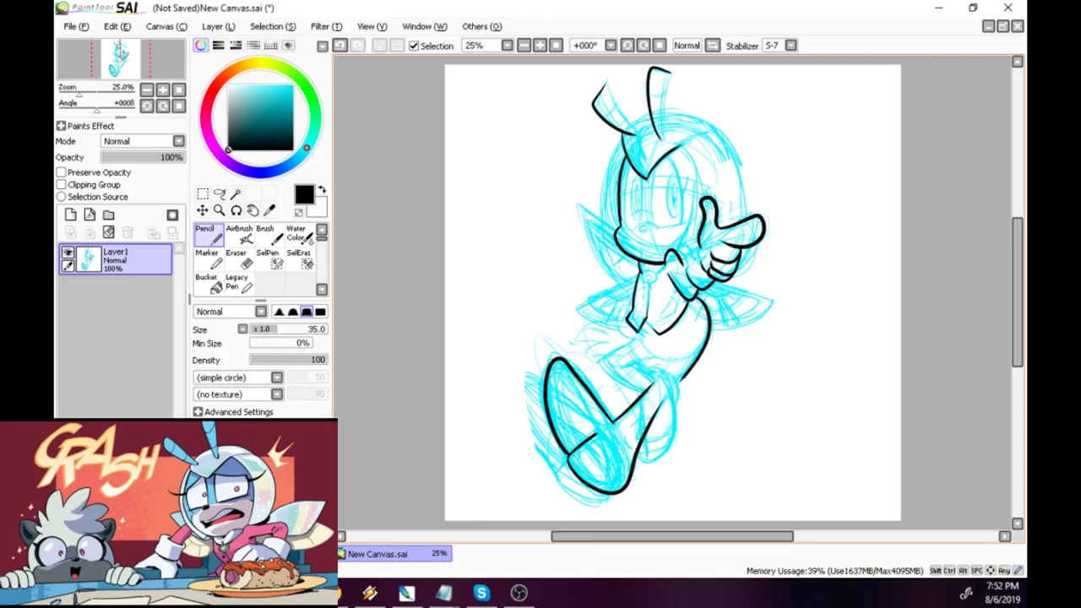
Ink the lower hem of the shorts from the waist to the extended leg
left_click_drag(629, 342, 677, 383)
key("ctrl+z")
mouse_move(639, 336)
left_mouse_down()
mouse_move(655, 371)
mouse_move(678, 380)
mouse_move(662, 374)
left_mouse_up()
Close both antenna outlines and ink the round back of the helmet down to the pointing hand
left_click_drag(670, 71, 661, 135)
mouse_move(603, 88)
left_mouse_down()
mouse_move(641, 143)
mouse_move(617, 131)
mouse_move(644, 145)
mouse_move(635, 122)
mouse_move(696, 119)
mouse_move(745, 218)
left_mouse_up()
key("ctrl+z")
left_click(625, 110)
key("ctrl+z")
key("ctrl+z")
Finish the pointing glove's wrist with black lines and white touch-ups, and ink the bent rear leg's thigh
mouse_move(700, 247)
left_mouse_down()
mouse_move(686, 268)
mouse_move(700, 287)
left_mouse_up()
left_click_drag(681, 263, 683, 276)
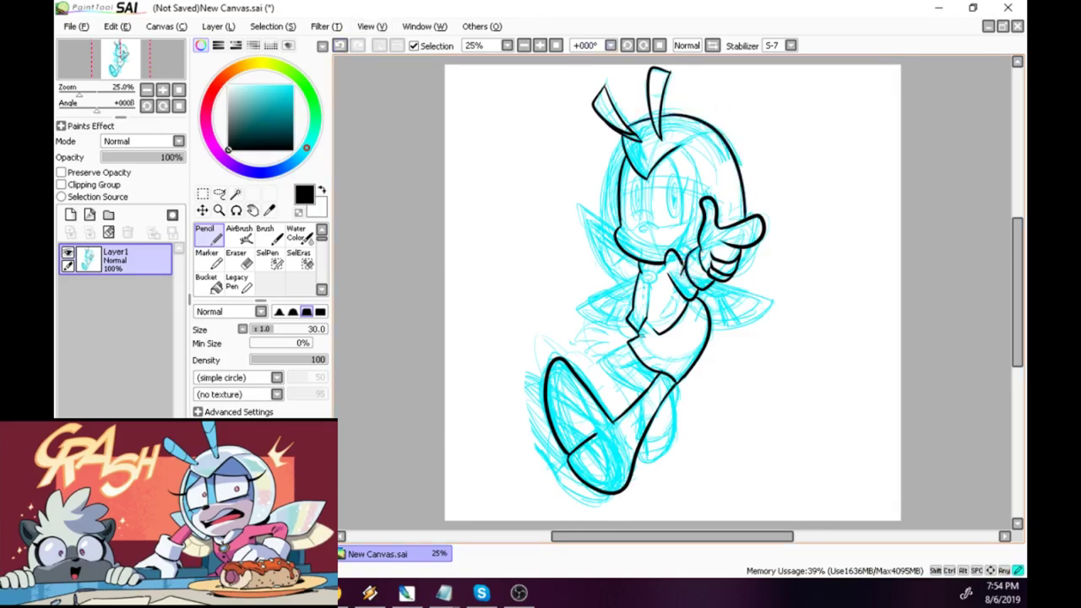
key("x")
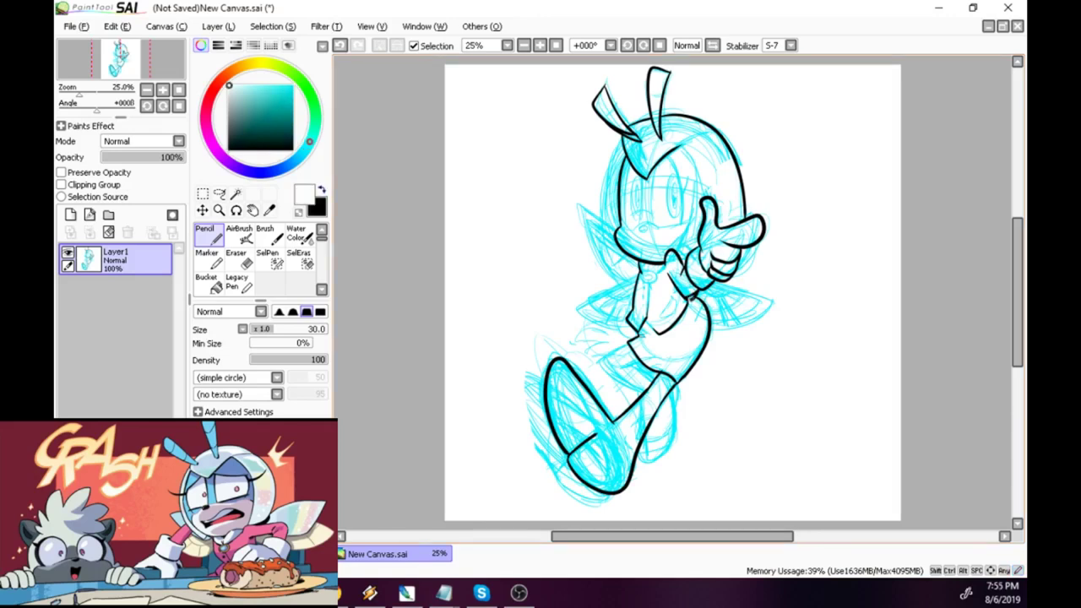
key("x")
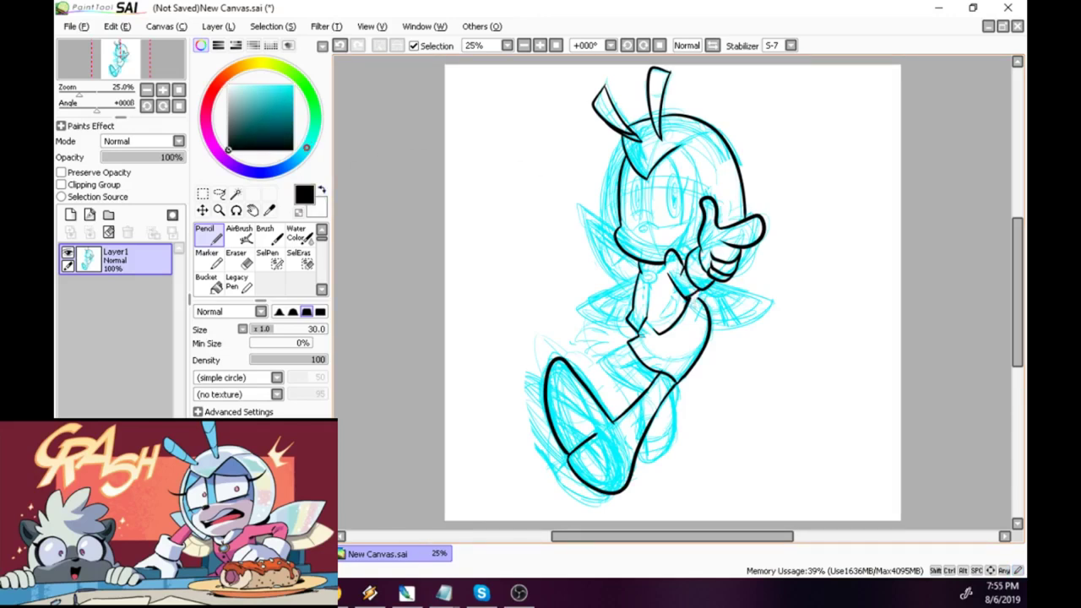
mouse_move(625, 339)
left_mouse_down()
mouse_move(601, 362)
mouse_move(647, 390)
left_mouse_up()
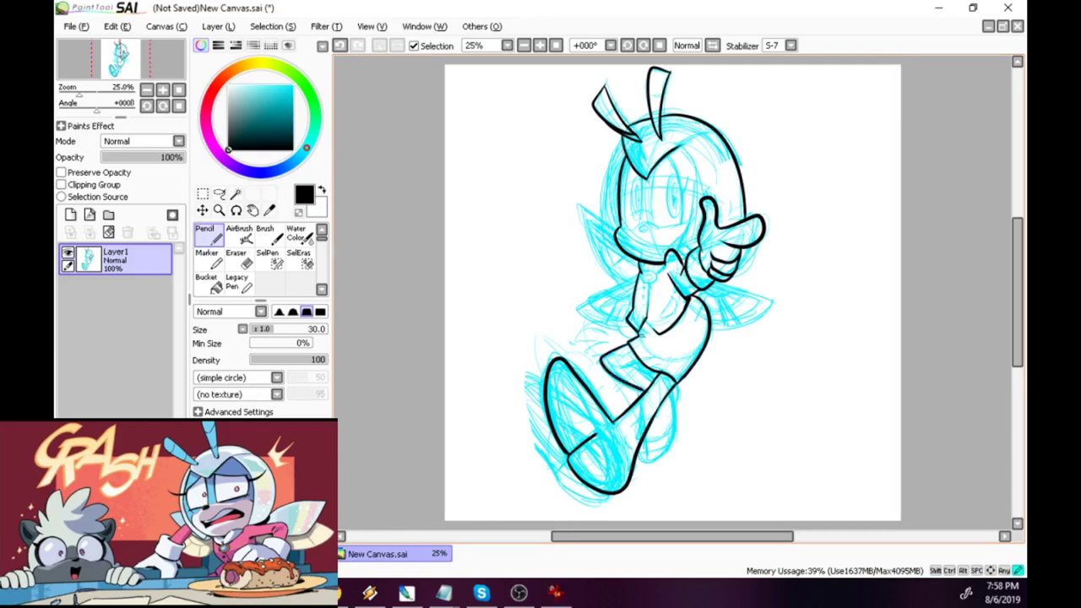
Redraw the far edge of the face slightly outward between the fringe and the cheek
left_click_drag(623, 150, 616, 217)
key("ctrl+z")
left_click_drag(627, 150, 615, 231)
key("ctrl+z")
mouse_move(625, 149)
left_mouse_down()
mouse_move(617, 229)
mouse_move(688, 218)
mouse_move(619, 227)
mouse_move(627, 154)
mouse_move(614, 221)
left_mouse_up()
Clean up the far face edge with alternating black and white strokes, and ink the muzzle's upper curve
key("x")
key("x")
left_click_drag(614, 163, 619, 227)
key("x")
left_click_drag(624, 156, 617, 222)
left_click_drag(618, 221, 618, 226)
key("x")
mouse_move(613, 180)
left_mouse_down()
mouse_move(617, 228)
mouse_move(615, 175)
mouse_move(618, 196)
left_mouse_up()
key("x")
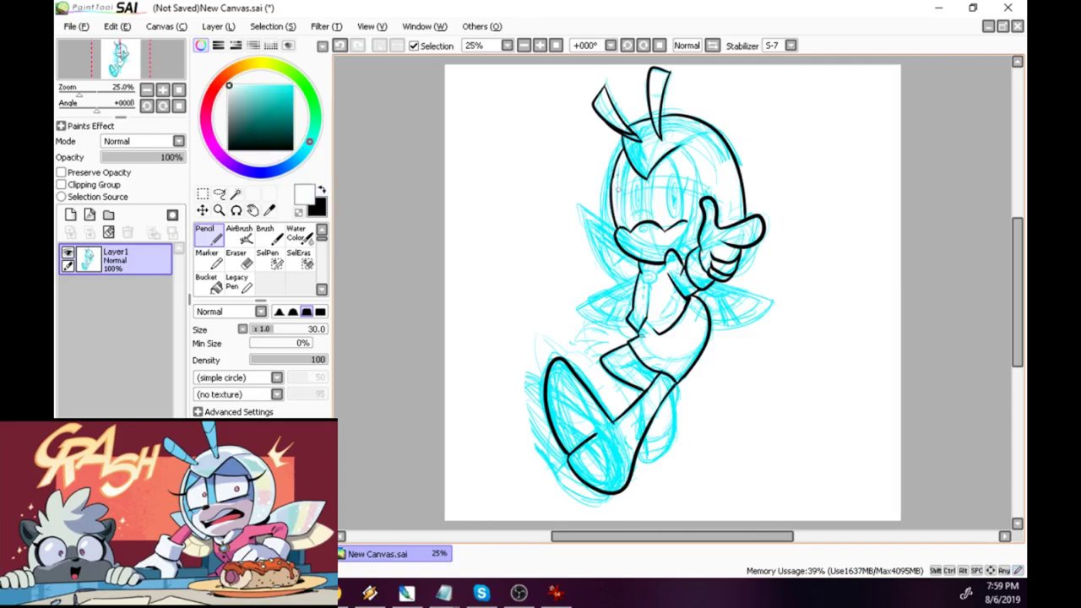
key("x")
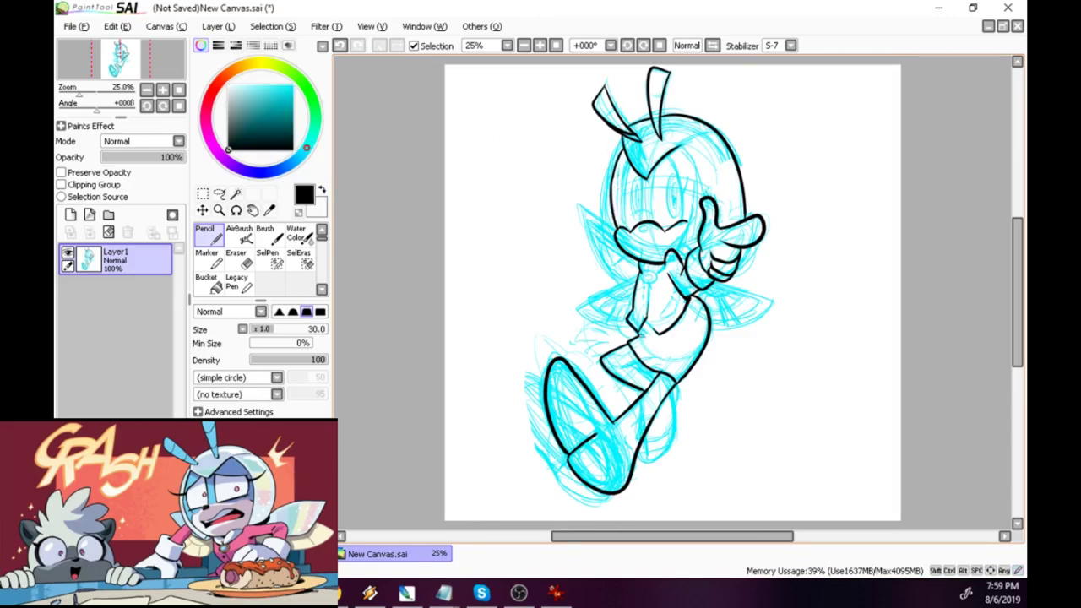
Ink the helmet's front contour and top edge, clearing the overlaps around the antenna bases in white
left_click_drag(620, 137, 606, 264)
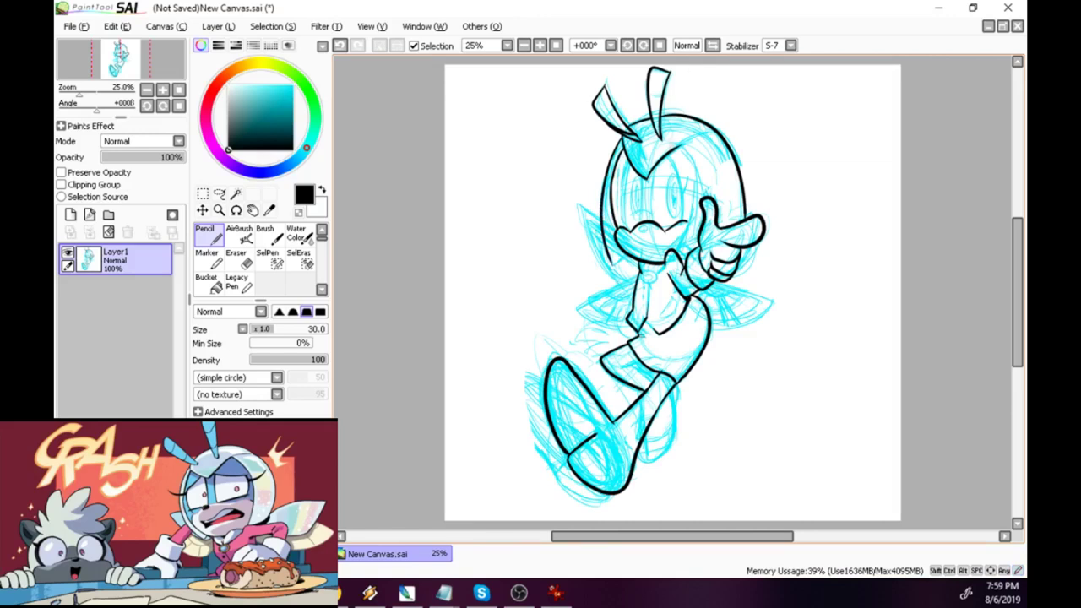
left_click_drag(658, 118, 701, 116)
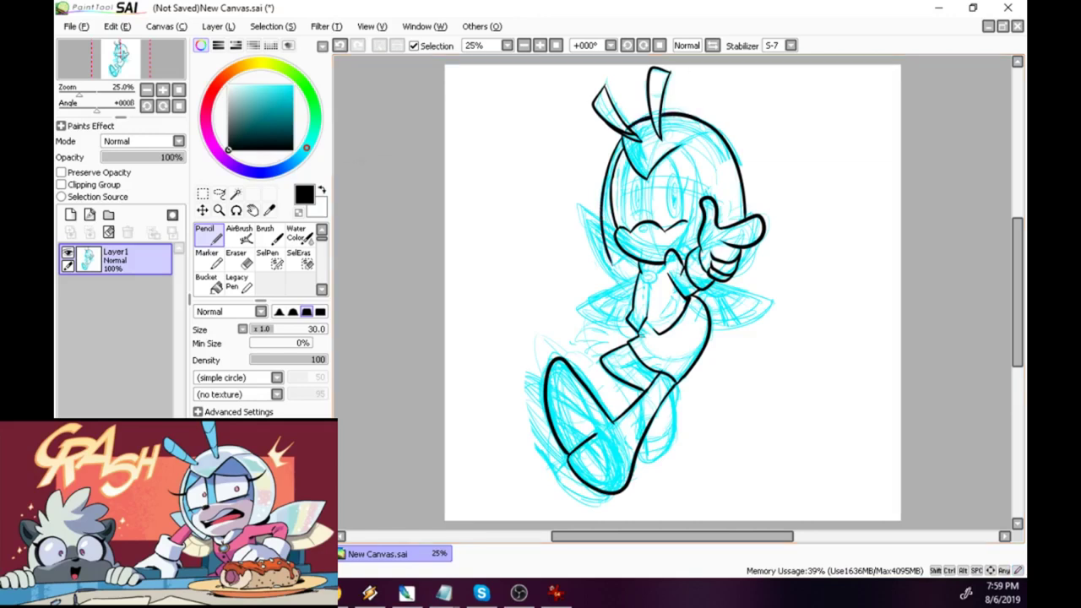
key("x")
left_click_drag(602, 111, 639, 142)
mouse_move(591, 105)
left_mouse_down()
mouse_move(622, 133)
mouse_move(676, 113)
mouse_move(693, 114)
mouse_move(653, 117)
mouse_move(717, 136)
left_mouse_up()
key("x")
left_click_drag(660, 113, 679, 113)
Extend the fringe line up to the helmet edge and ink the near side of the face down to the muzzle
mouse_move(653, 114)
left_mouse_down()
mouse_move(626, 129)
mouse_move(681, 114)
mouse_move(652, 167)
mouse_move(681, 144)
mouse_move(646, 182)
left_mouse_up()
key("x")
key("x")
key("x")
key("x")
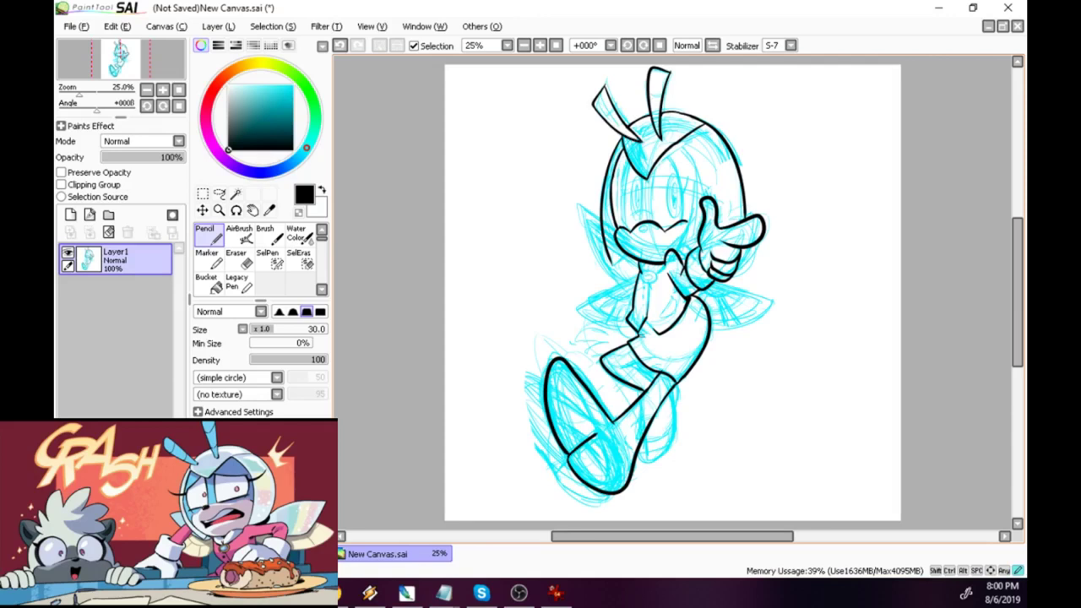
key("x")
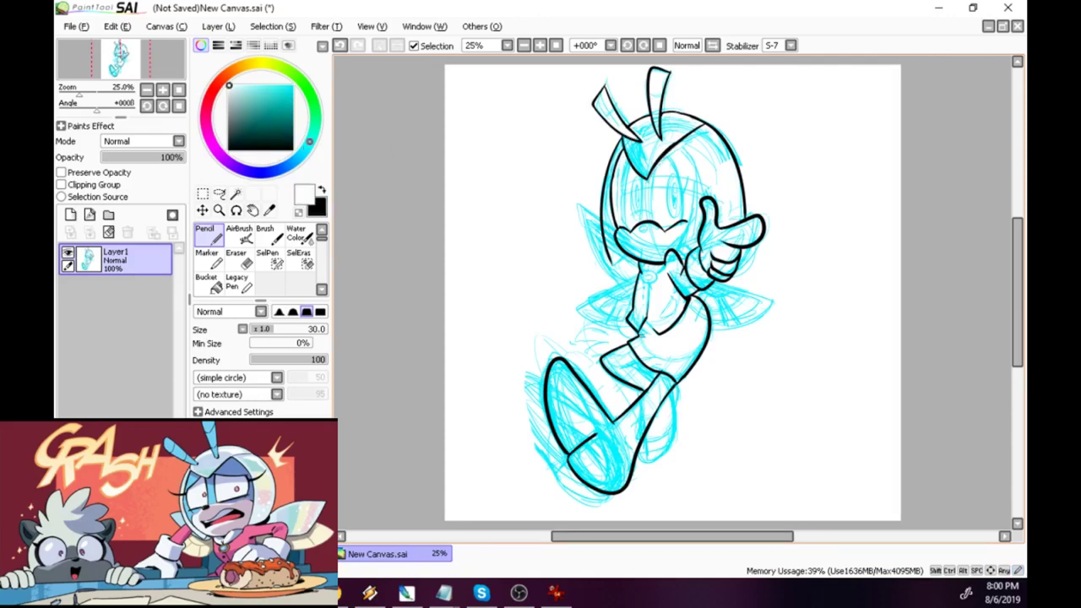
key("x")
key("ctrl+z")
left_click_drag(674, 147, 685, 250)
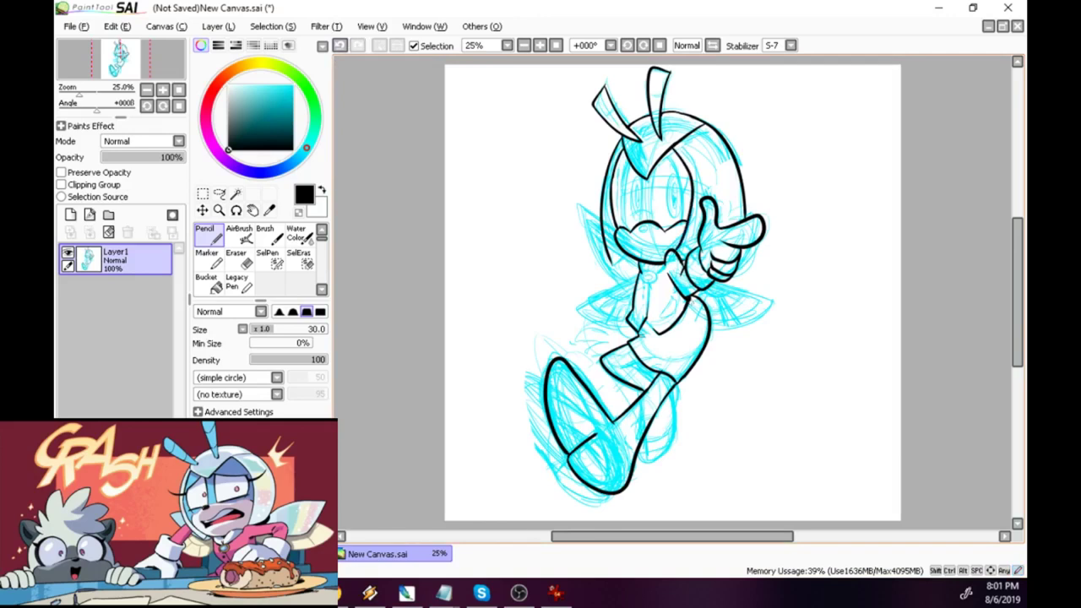
Ink the small open mouth and refine the folded fingers of the pointing hand with black and white strokes
key("x")
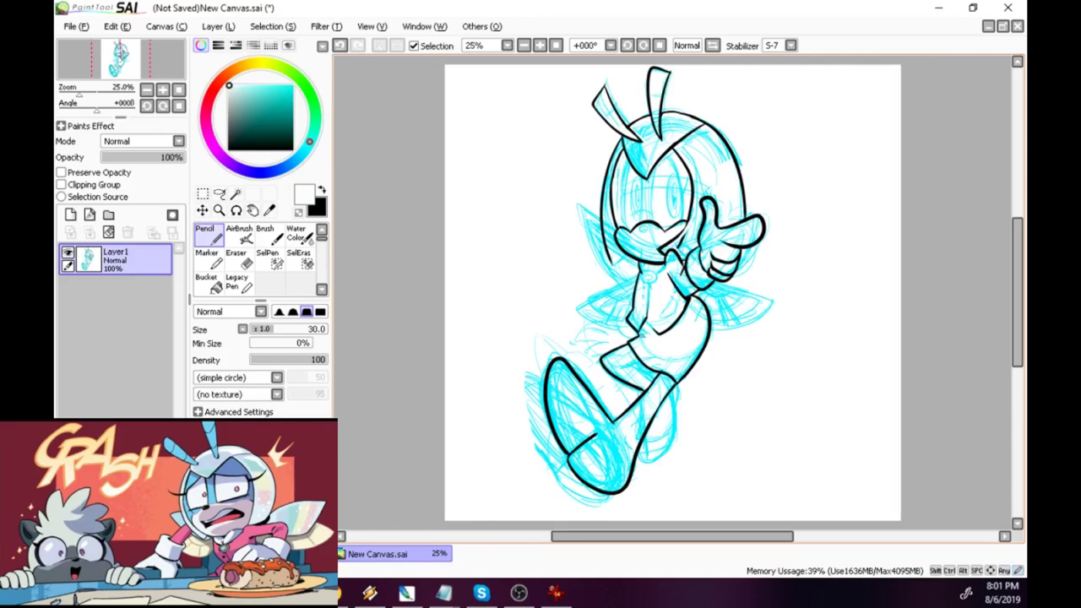
key("x")
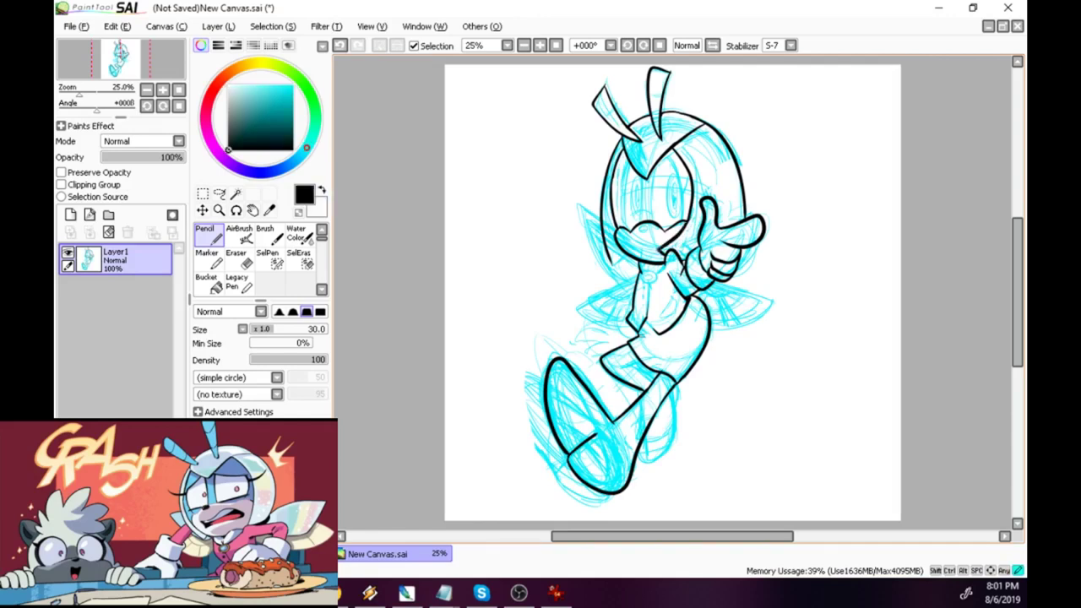
key("x")
key("x")
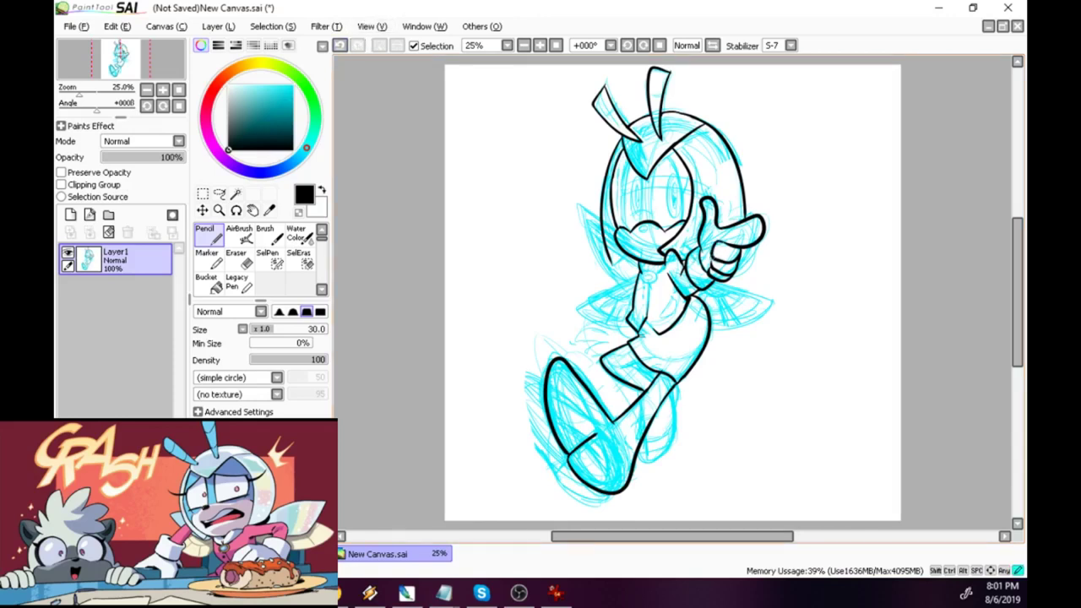
key("ctrl+z")
Ink the helmet's lower front edge and the far arm with its spread gloved hand beside the hip
left_click_drag(649, 271, 627, 313)
key("ctrl+z")
left_click_drag(613, 264, 627, 255)
left_click_drag(628, 303, 632, 341)
mouse_move(611, 342)
left_mouse_down()
mouse_move(585, 354)
mouse_move(607, 352)
left_mouse_up()
Ink the inner contour running along the front shoe from its tip to the toe cap
mouse_move(603, 343)
left_mouse_down()
mouse_move(578, 340)
mouse_move(605, 335)
mouse_move(579, 335)
mouse_move(613, 492)
left_mouse_up()
key("ctrl+z")
key("ctrl+z")
mouse_move(550, 363)
left_mouse_down()
mouse_move(596, 427)
mouse_move(622, 490)
left_mouse_up()
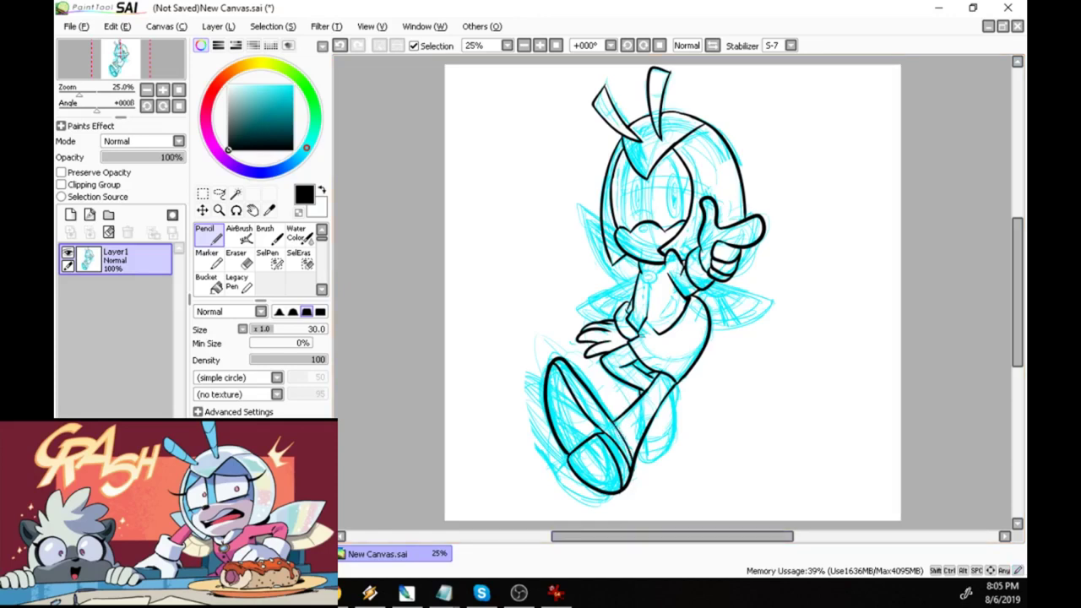
key("x")
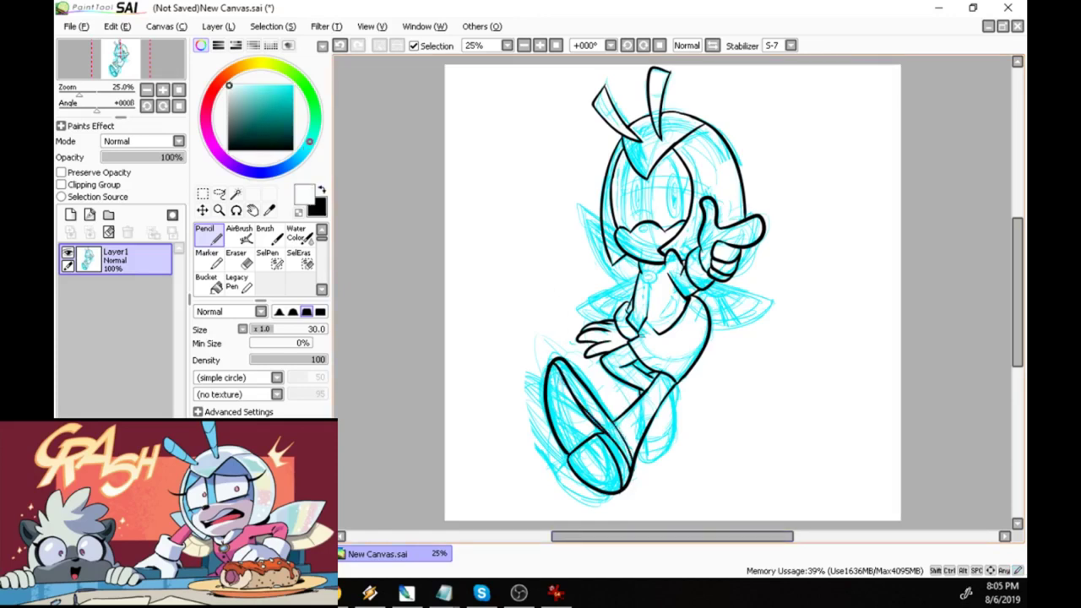
key("x")
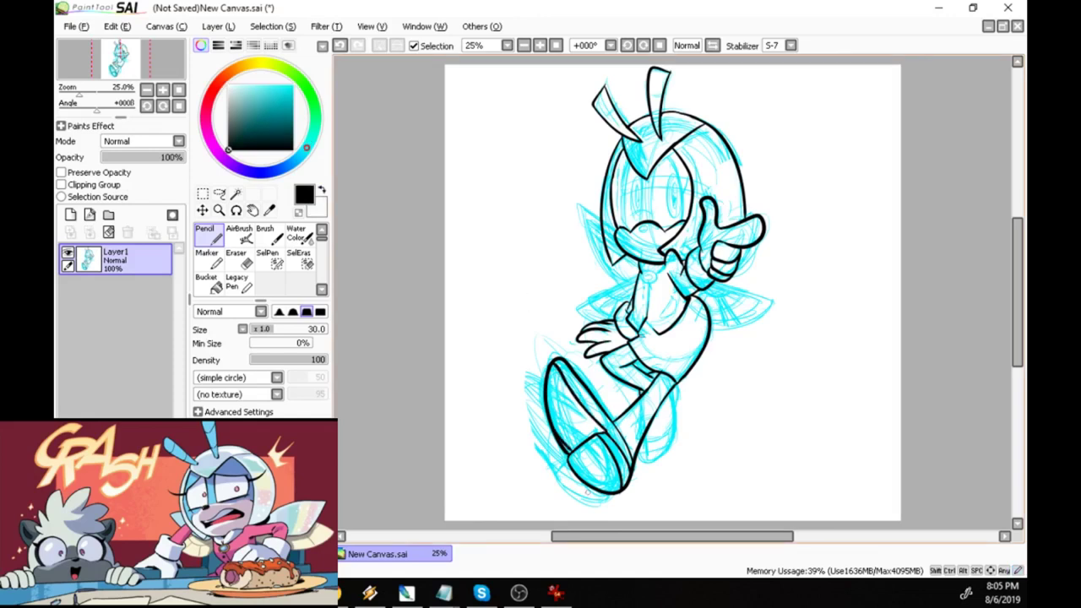
Thicken the front shoe's inner line, trim it in white, and touch up the outer edge beside the toe cap
key("alt+Tab")
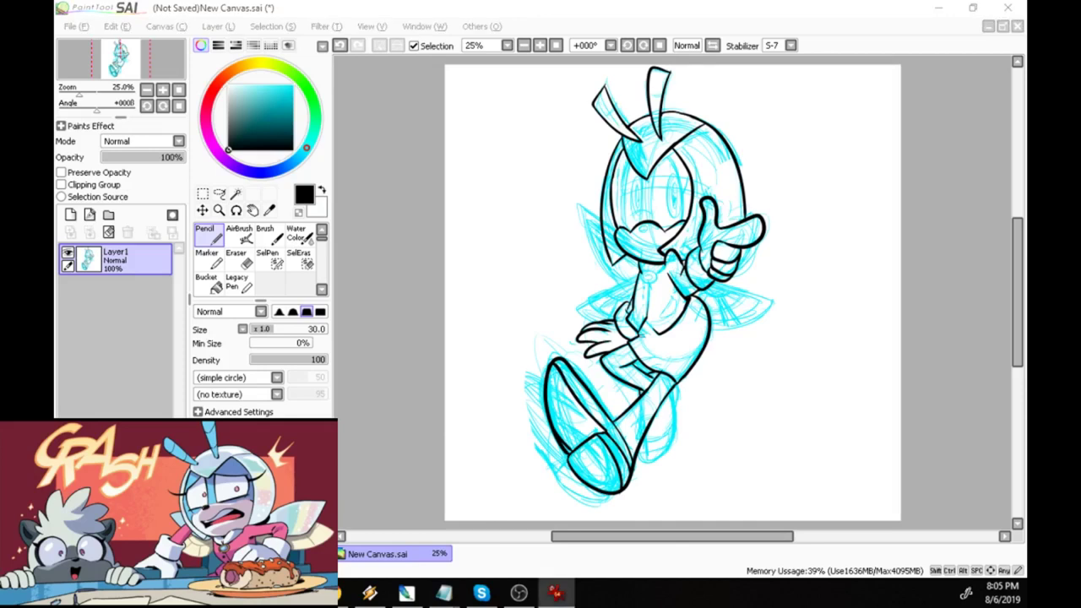
key("alt+Tab")
left_click_drag(563, 372, 602, 433)
left_click_drag(548, 399, 556, 432)
mouse_move(557, 365)
left_mouse_down()
mouse_move(598, 437)
mouse_move(611, 437)
left_mouse_up()
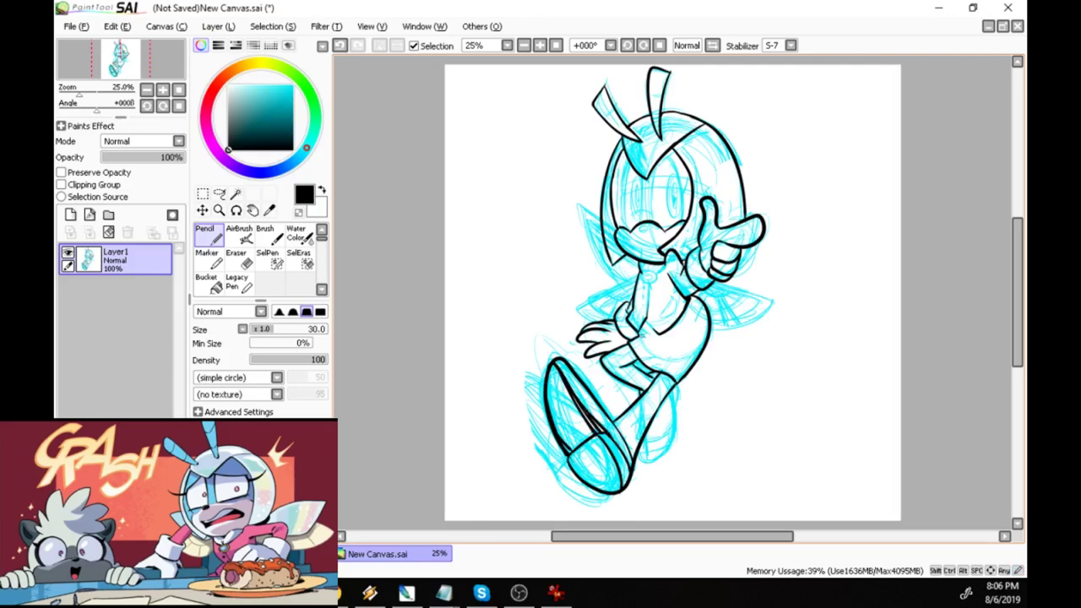
key("x")
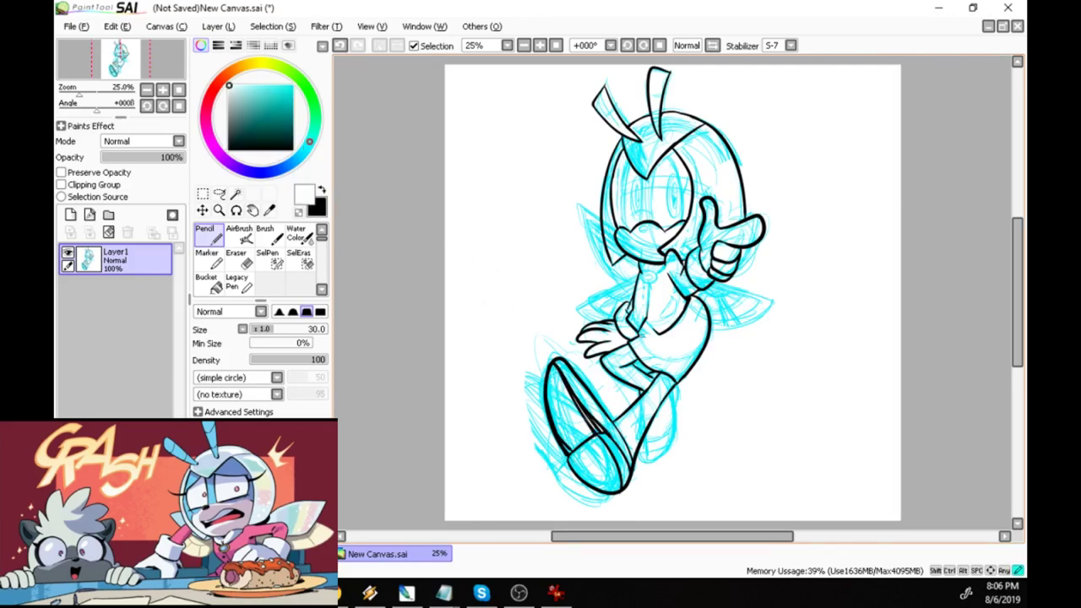
left_click_drag(578, 398, 555, 363)
left_click_drag(595, 425, 617, 447)
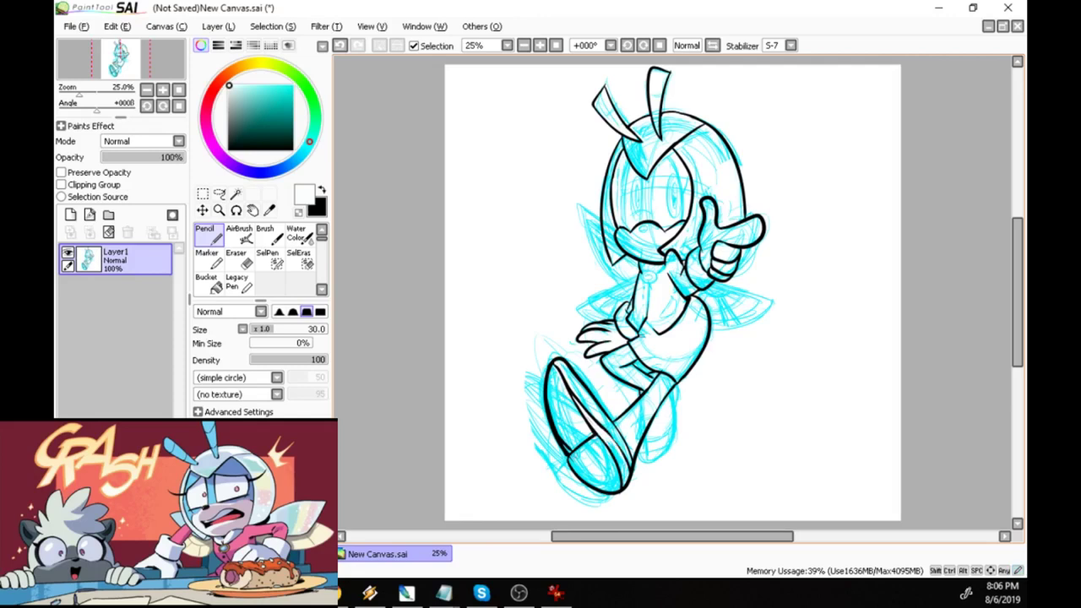
key("x")
left_click_drag(550, 423, 569, 462)
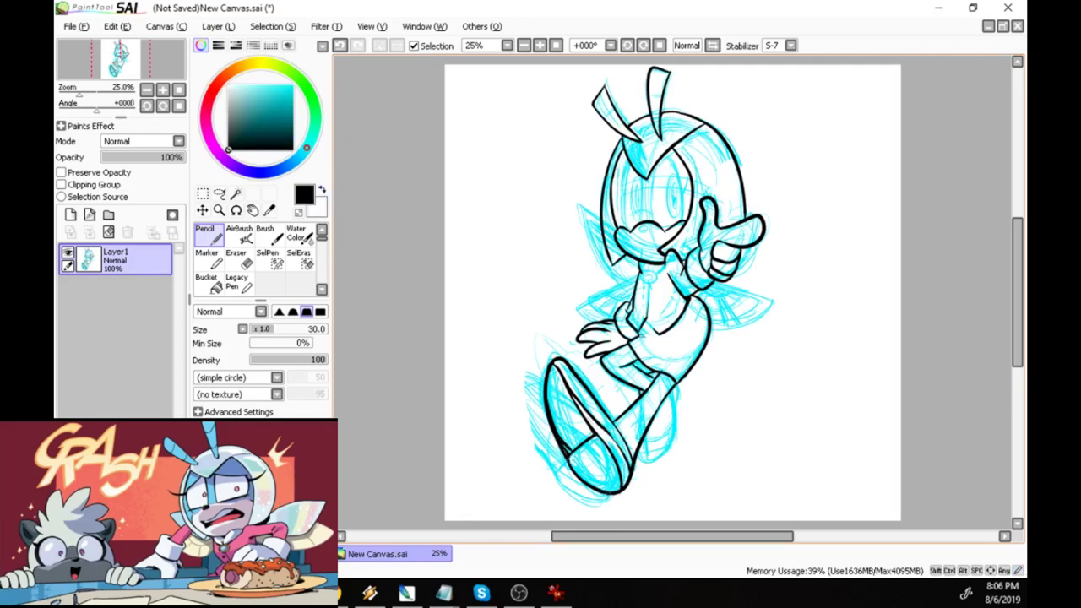
mouse_move(558, 368)
left_mouse_down()
mouse_move(591, 439)
mouse_move(571, 457)
mouse_move(543, 374)
mouse_move(570, 465)
left_mouse_up()
key("ctrl+z")
key("x")
mouse_move(566, 449)
left_mouse_down()
mouse_move(572, 465)
mouse_move(559, 429)
mouse_move(576, 466)
left_mouse_up()
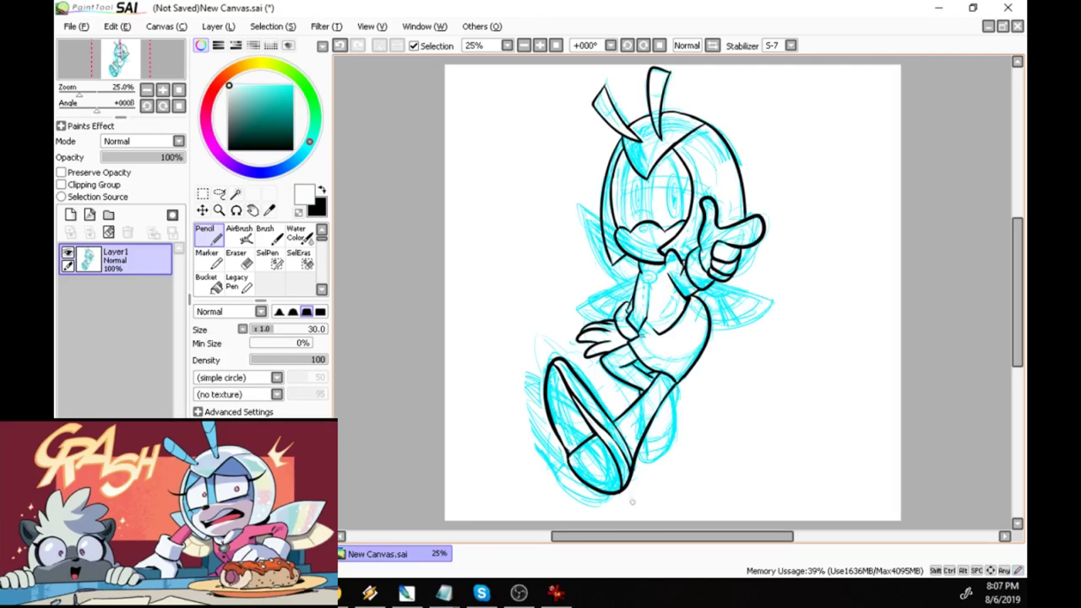
key("x")
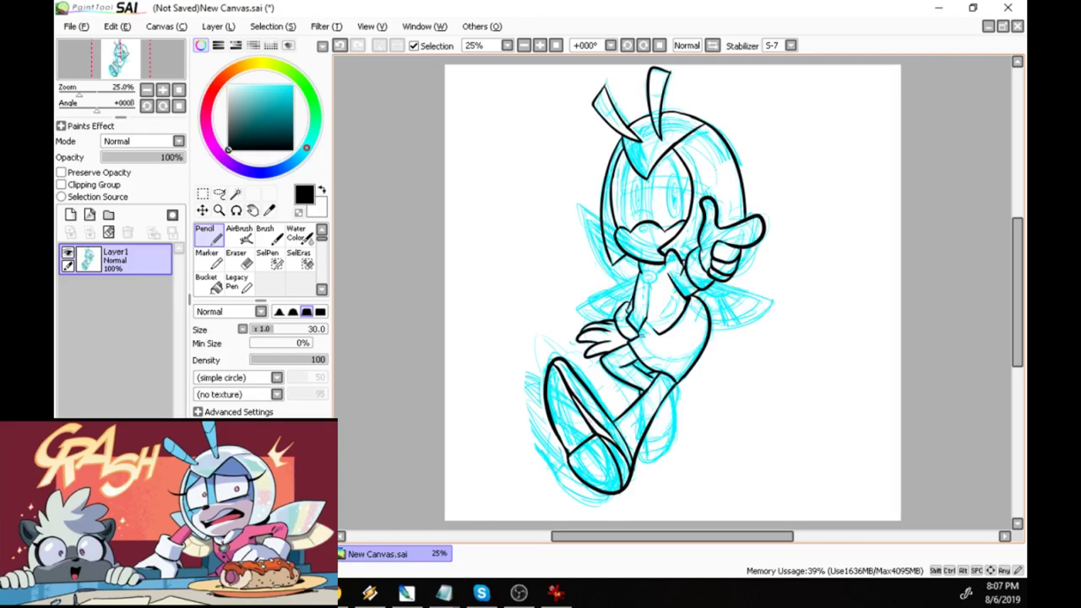
key("ctrl+z")
key("ctrl+z")
key("ctrl+z")
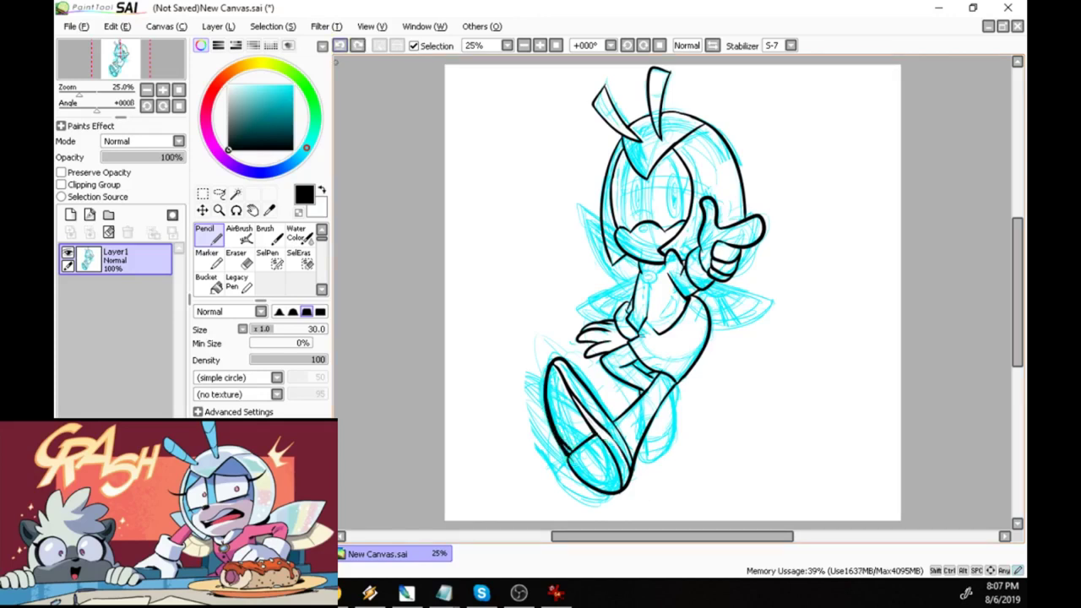
Undo the last strokes of the front shoe's inner contour
key("ctrl+z")
key("ctrl+z")
key("ctrl+z")
key("ctrl+z")
key("ctrl+z")
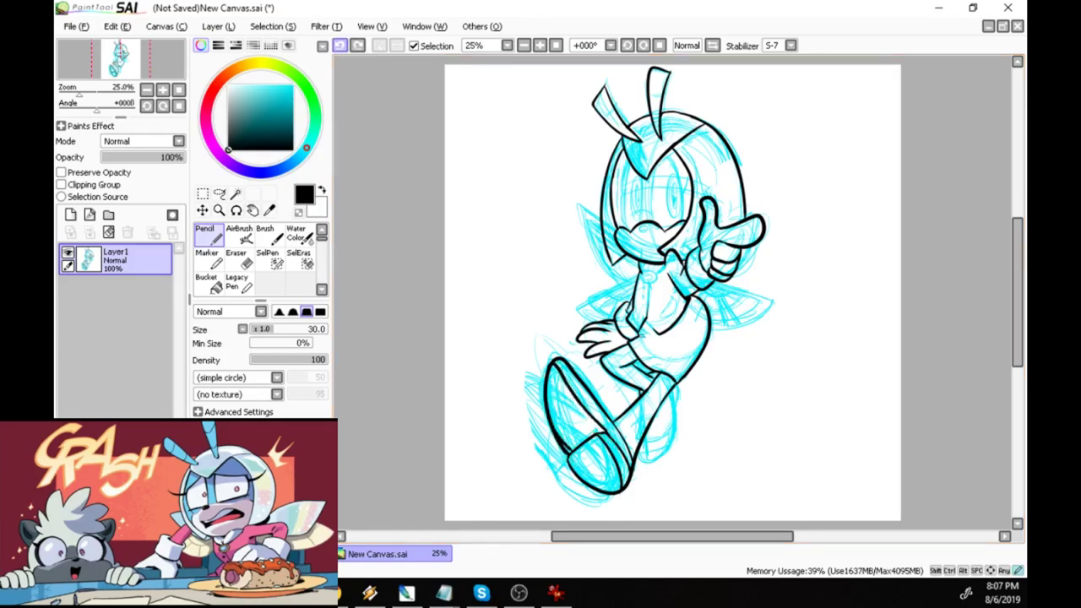
Try to ink a rounder upper edge for the front shoe's toe cap
mouse_move(579, 439)
left_mouse_down()
mouse_move(602, 499)
mouse_move(578, 434)
mouse_move(573, 448)
mouse_move(601, 408)
mouse_move(607, 432)
left_mouse_up()
key("ctrl+z")
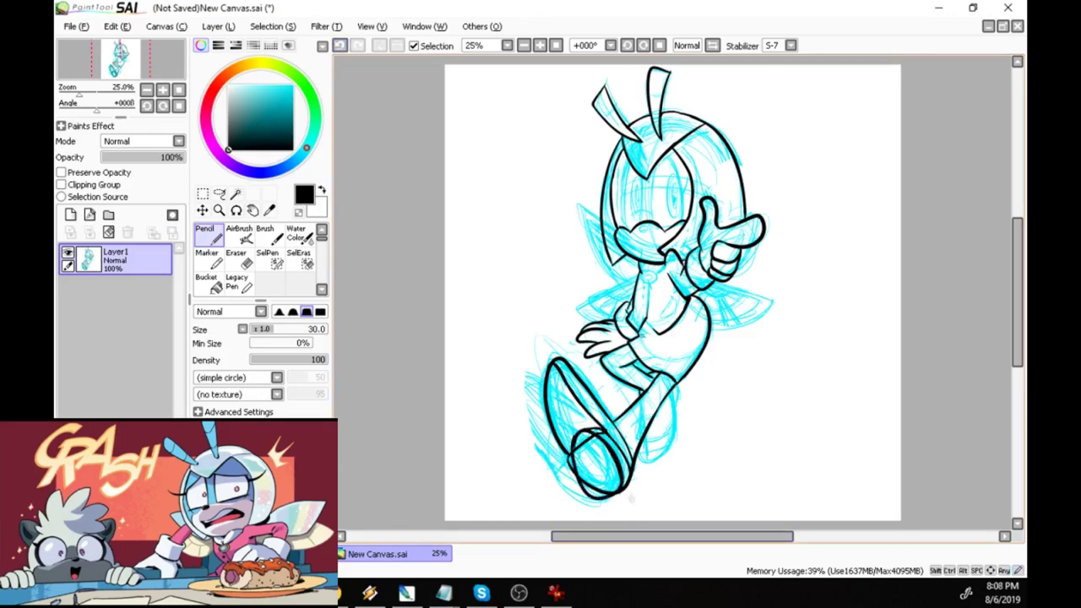
key("ctrl+z")
key("ctrl+z")
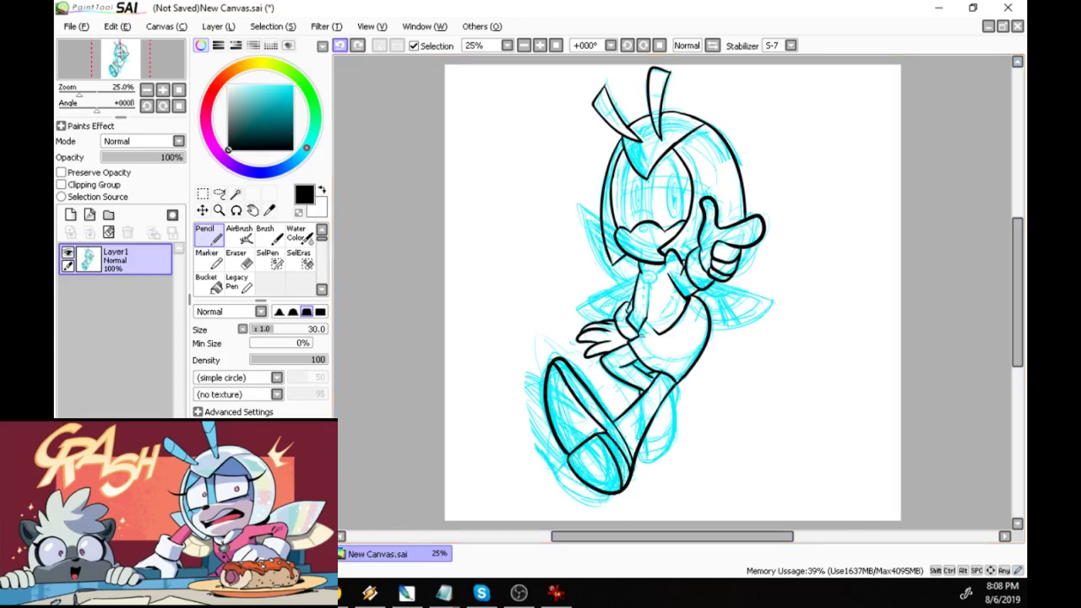
left_click_drag(570, 448, 584, 426)
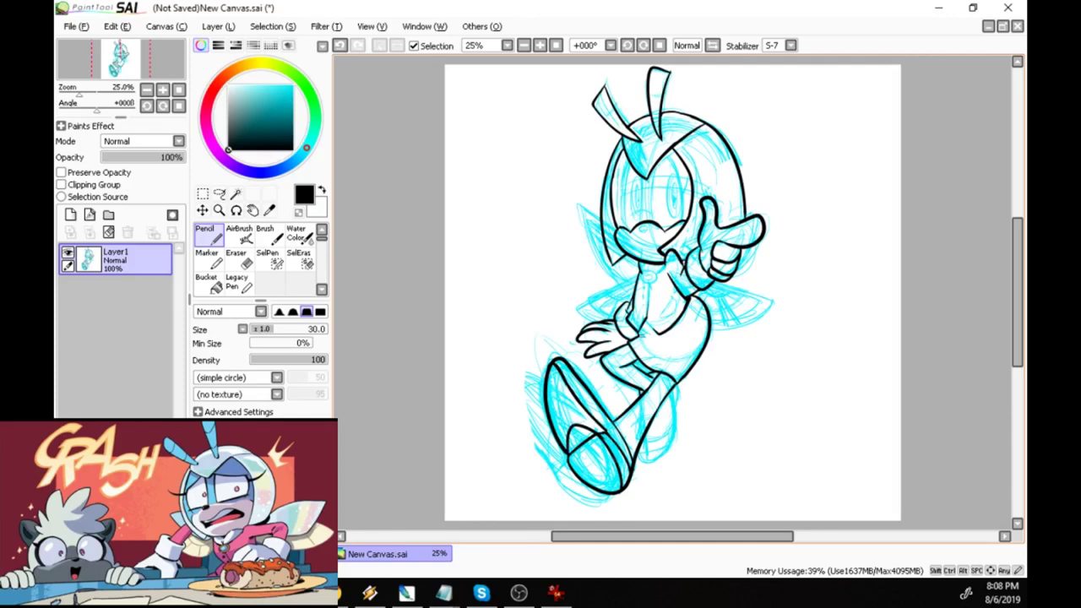
left_click_drag(569, 391, 589, 414)
left_click_drag(575, 424, 597, 420)
mouse_move(576, 430)
left_mouse_down()
mouse_move(610, 435)
mouse_move(633, 466)
mouse_move(554, 363)
left_mouse_up()
left_click(340, 45)
left_click(340, 46)
left_click(340, 46)
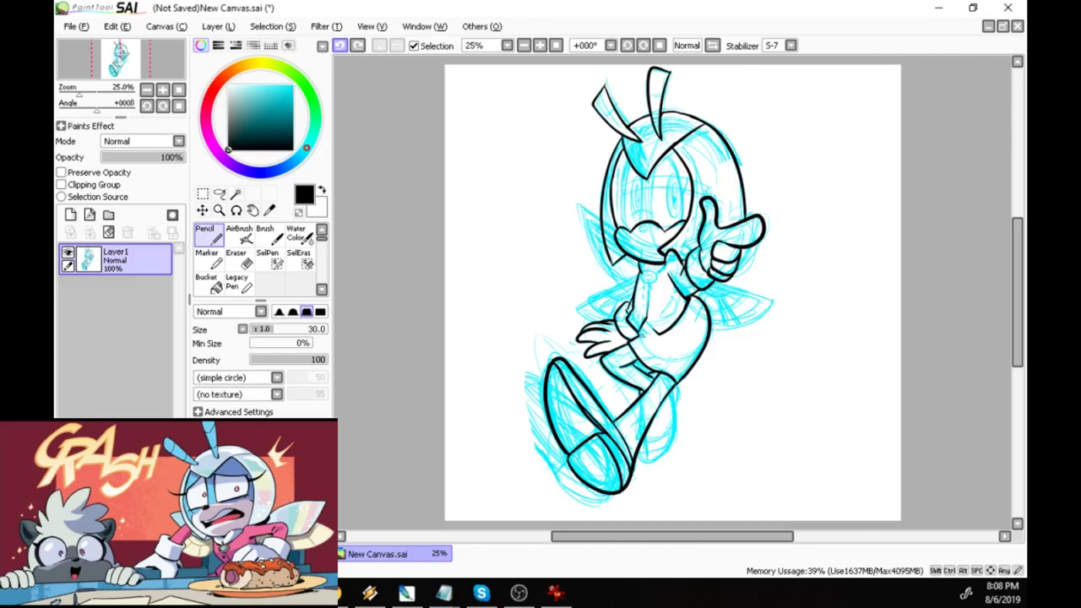
Try to ink an inner curve through the front shoe's toe cap and a new edge above it
left_click(335, 593)
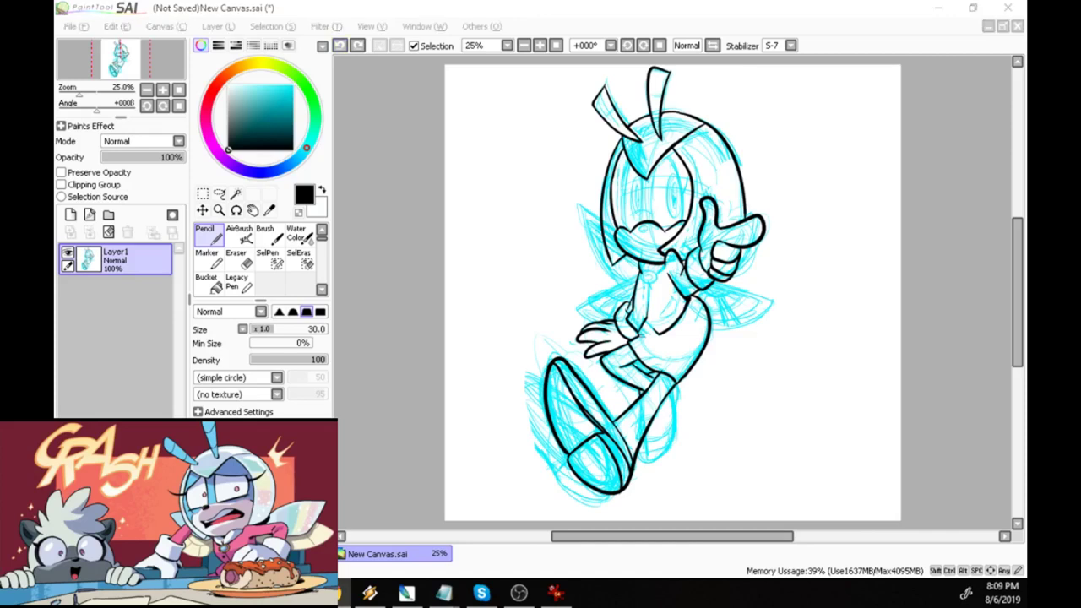
mouse_move(569, 419)
left_mouse_down()
mouse_move(588, 487)
mouse_move(625, 488)
left_mouse_up()
mouse_move(569, 446)
left_mouse_down()
mouse_move(574, 433)
mouse_move(625, 486)
left_mouse_up()
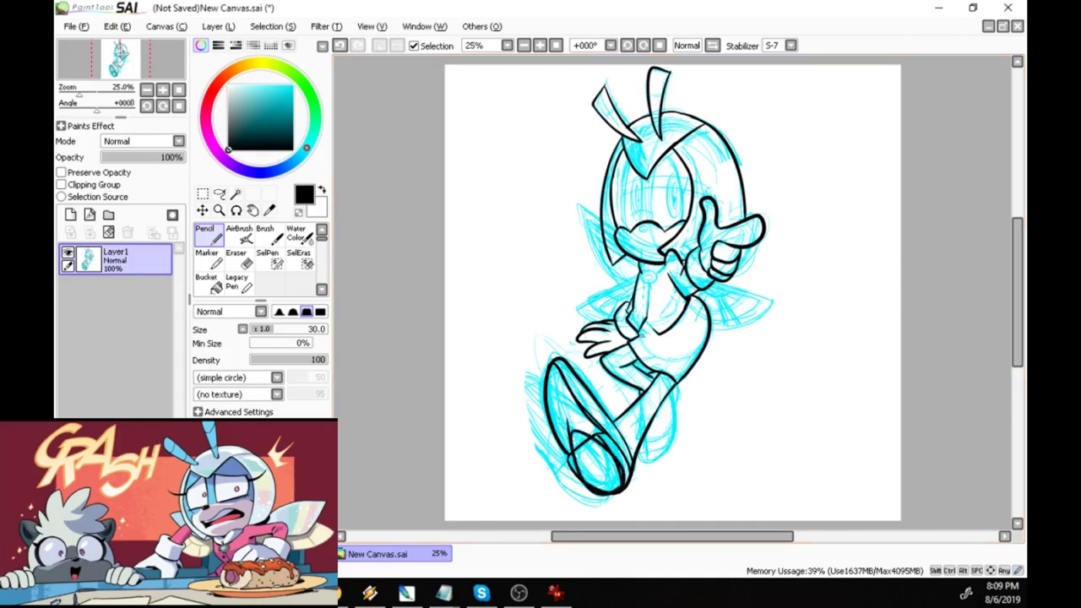
left_click_drag(572, 435, 608, 426)
key("ctrl+z")
key("ctrl+z")
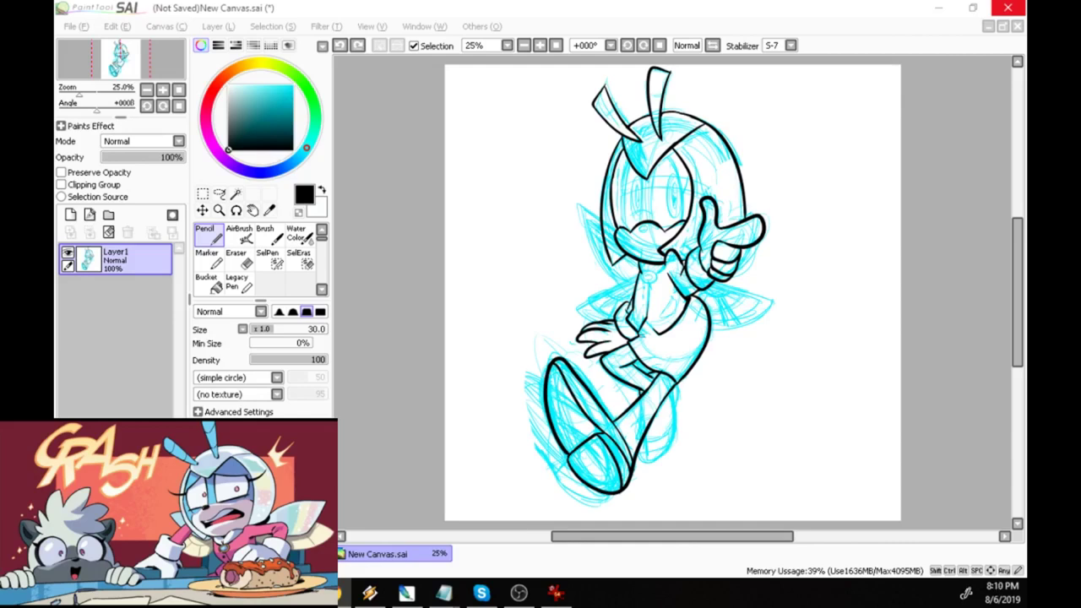
Try to ink a second contour along the front shoe's opening and around its toe
left_click(569, 424)
mouse_move(569, 424)
left_mouse_down()
mouse_move(577, 470)
mouse_move(596, 435)
mouse_move(623, 482)
left_mouse_up()
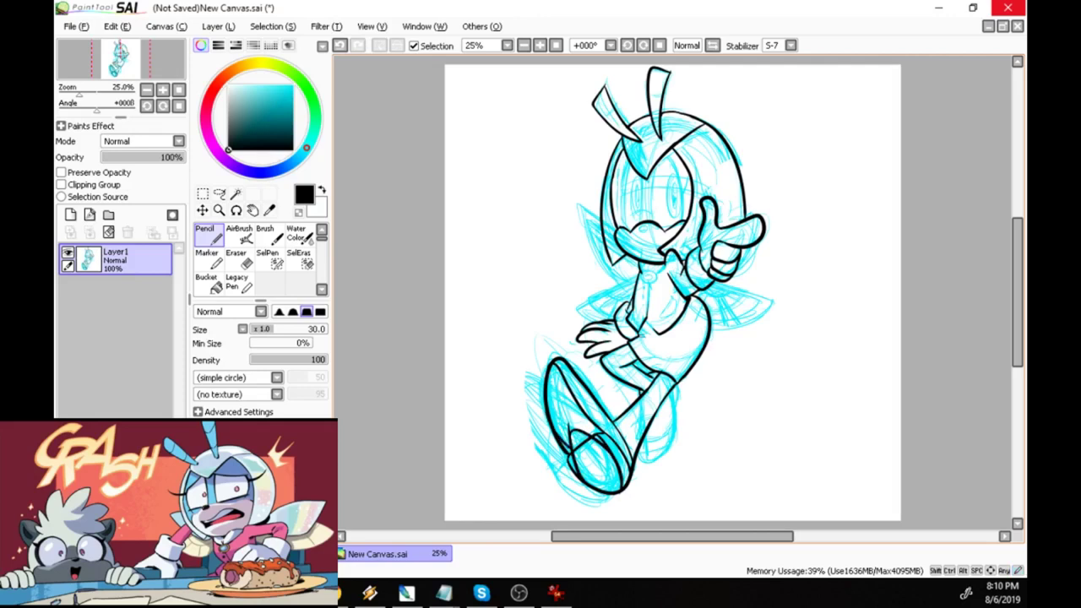
left_click_drag(554, 369, 597, 428)
left_click_drag(579, 431, 589, 427)
left_click_drag(585, 411, 629, 465)
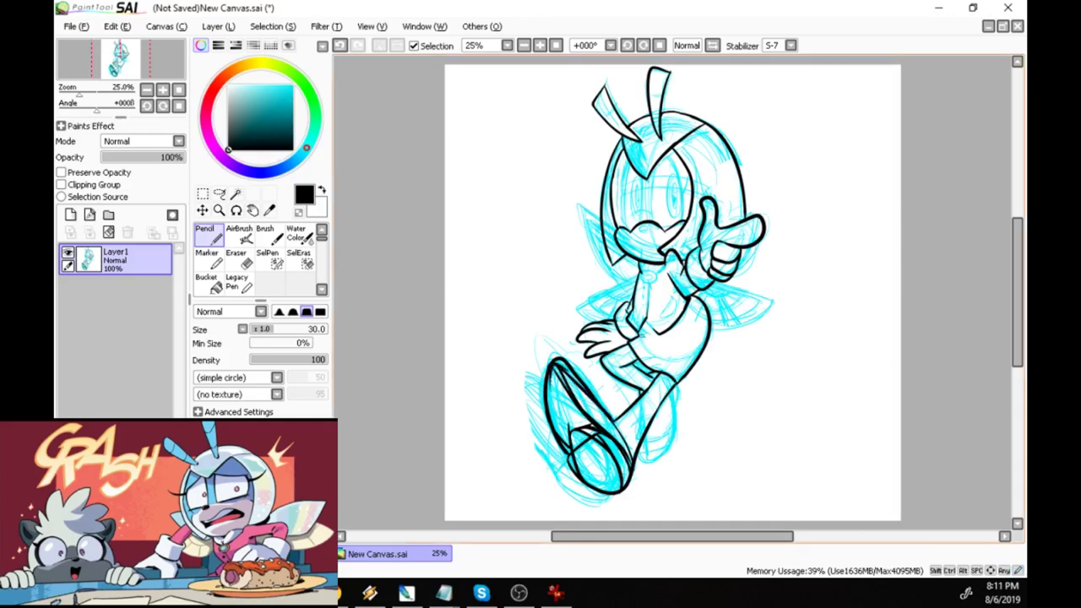
mouse_move(573, 454)
left_mouse_down()
mouse_move(598, 505)
mouse_move(628, 479)
left_mouse_up()
left_click_drag(593, 434, 630, 485)
left_click_drag(555, 424, 570, 441)
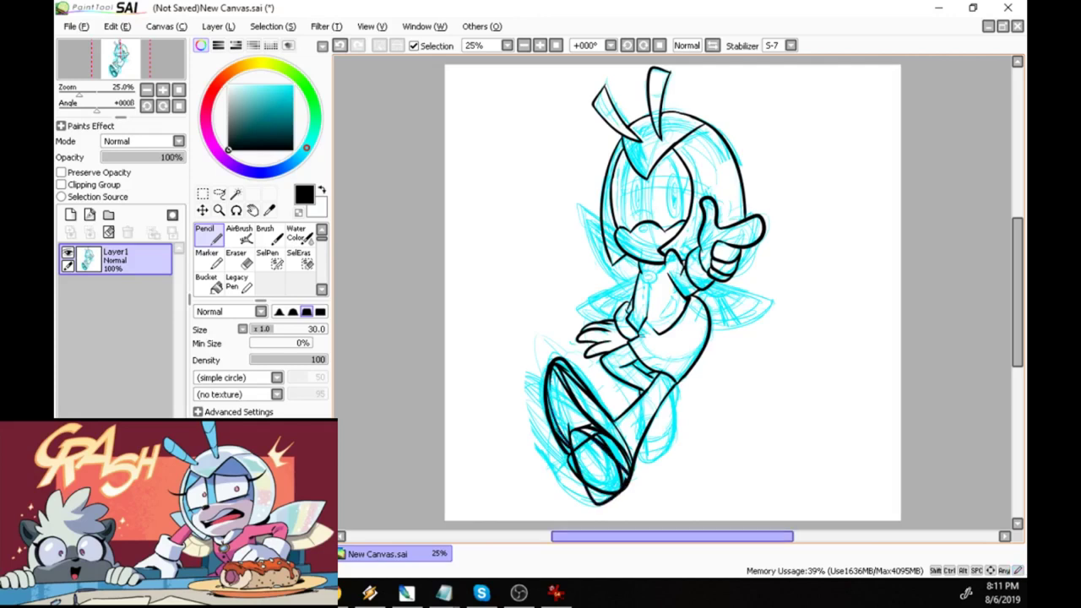
key("ctrl+z")
key("ctrl+z")
key("ctrl+z")
key("ctrl+z")
key("ctrl+z")
key("ctrl+z")
Try to reshape the front shoe's toe into a longer, angular form, covering the old lines in white
left_click_drag(602, 434, 630, 473)
left_click_drag(608, 421, 631, 468)
mouse_move(614, 422)
left_mouse_down()
mouse_move(635, 455)
mouse_move(583, 485)
mouse_move(617, 500)
left_mouse_up()
mouse_move(586, 441)
left_mouse_down()
mouse_move(635, 478)
mouse_move(573, 458)
left_mouse_up()
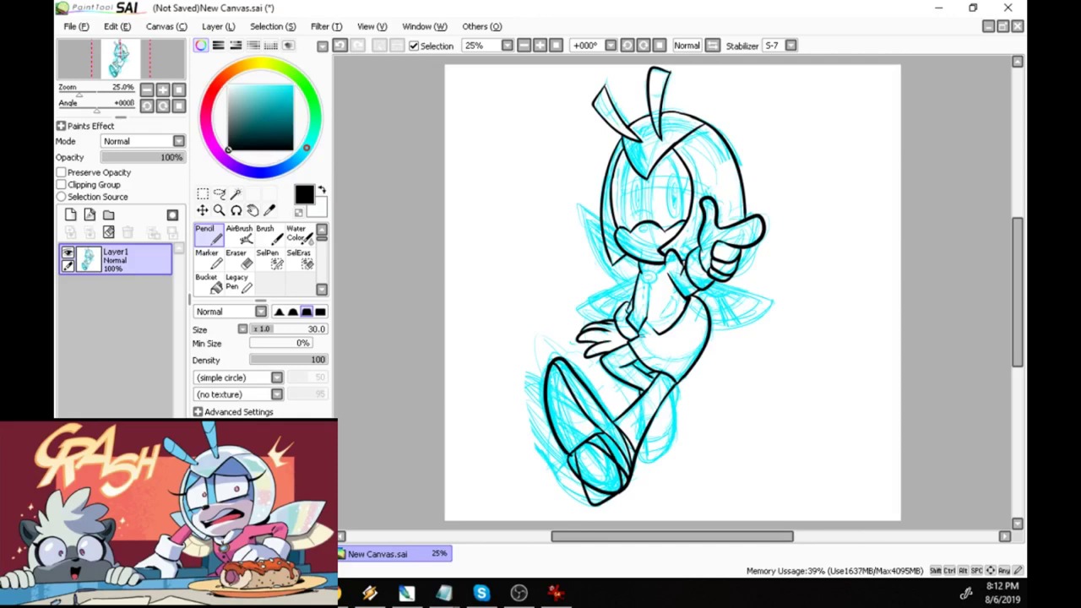
left_click_drag(584, 444, 609, 435)
key("x")
mouse_move(559, 447)
left_mouse_down()
mouse_move(591, 492)
mouse_move(600, 438)
mouse_move(615, 460)
mouse_move(608, 440)
mouse_move(587, 438)
mouse_move(596, 436)
left_mouse_up()
key("ctrl+z")
key("ctrl+z")
key("ctrl+z")
mouse_move(622, 464)
left_mouse_down()
mouse_move(613, 495)
mouse_move(622, 458)
mouse_move(620, 470)
mouse_move(598, 430)
left_mouse_up()
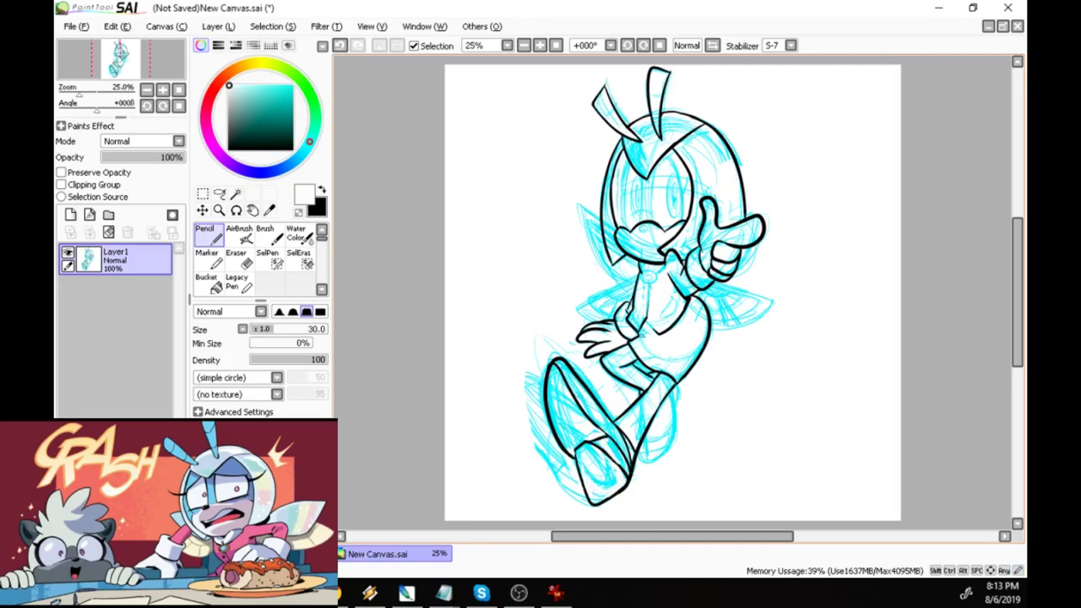
mouse_move(577, 448)
left_mouse_down()
mouse_move(598, 428)
mouse_move(580, 439)
left_mouse_up()
key("x")
mouse_move(582, 435)
left_mouse_down()
mouse_move(567, 451)
mouse_move(582, 473)
mouse_move(629, 474)
mouse_move(593, 502)
mouse_move(610, 511)
left_mouse_up()
left_click_drag(631, 470, 603, 507)
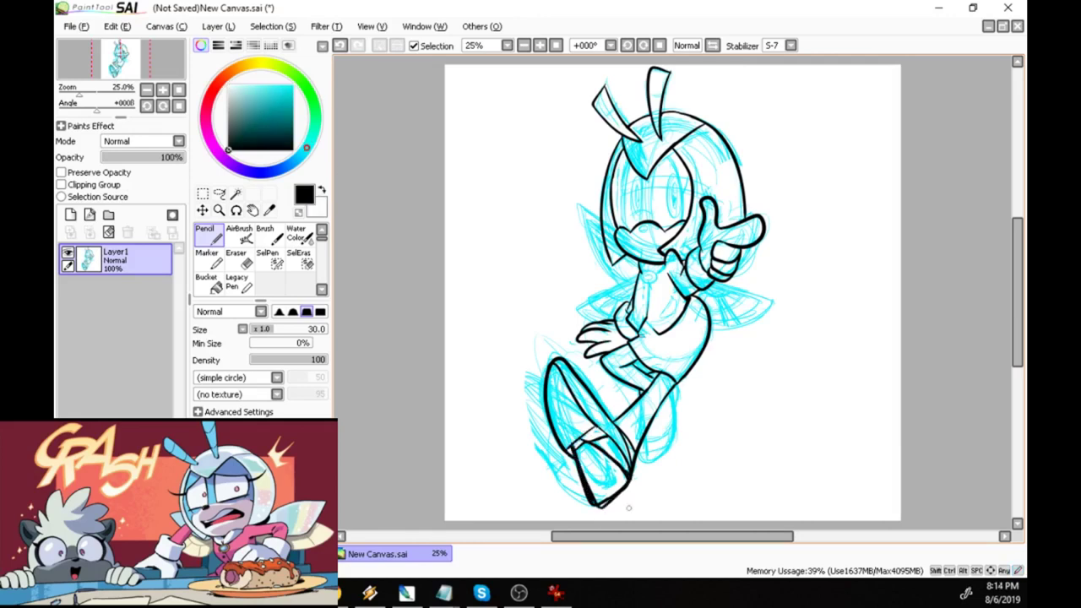
left_click_drag(581, 389, 588, 398)
left_click(341, 45)
left_click(340, 45)
left_click(341, 46)
left_click(340, 46)
left_click(340, 45)
left_click(340, 45)
left_click(341, 46)
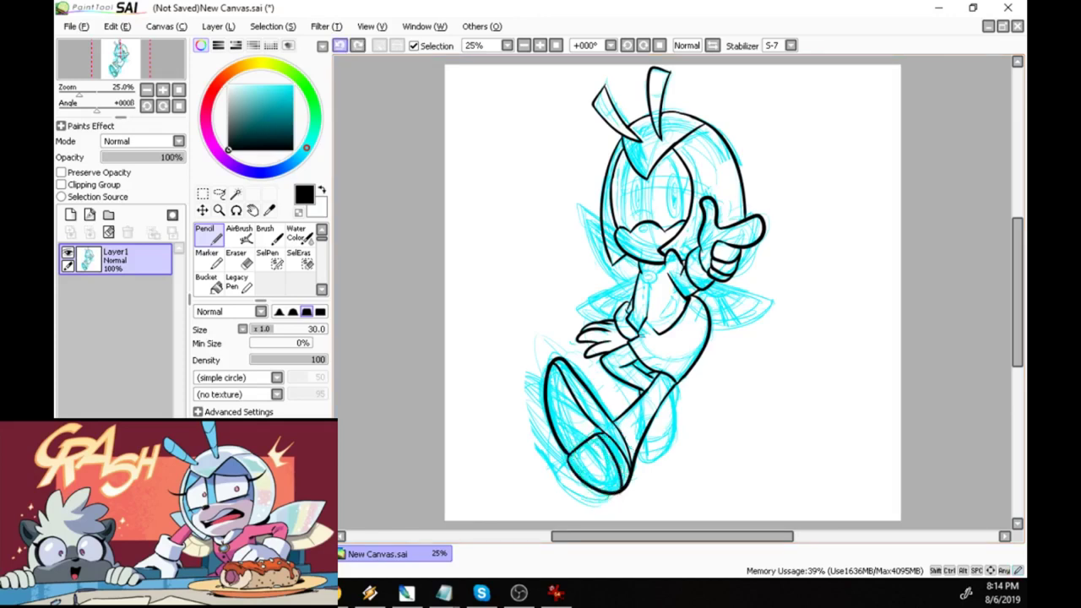
Ink the inner side line of the front shoe toward the heel and trim the toe-cap seam in white
left_click_drag(605, 434, 589, 440)
left_click_drag(598, 432, 616, 451)
key("x")
left_click_drag(593, 441, 578, 452)
left_click_drag(582, 406, 631, 467)
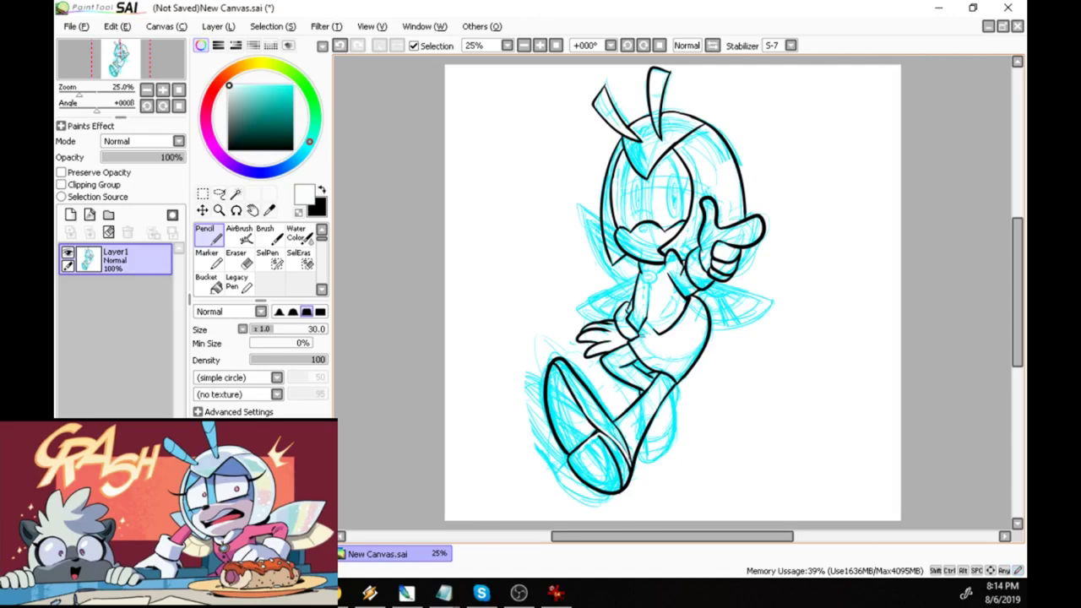
Ink a second line across the front shoe to form a band above the toe cap
key("x")
mouse_move(598, 434)
left_mouse_down()
mouse_move(583, 414)
mouse_move(591, 420)
mouse_move(562, 445)
left_mouse_up()
left_click_drag(565, 454, 569, 465)
mouse_move(594, 422)
left_mouse_down()
mouse_move(631, 467)
mouse_move(581, 478)
mouse_move(567, 457)
mouse_move(589, 490)
left_mouse_up()
key("x")
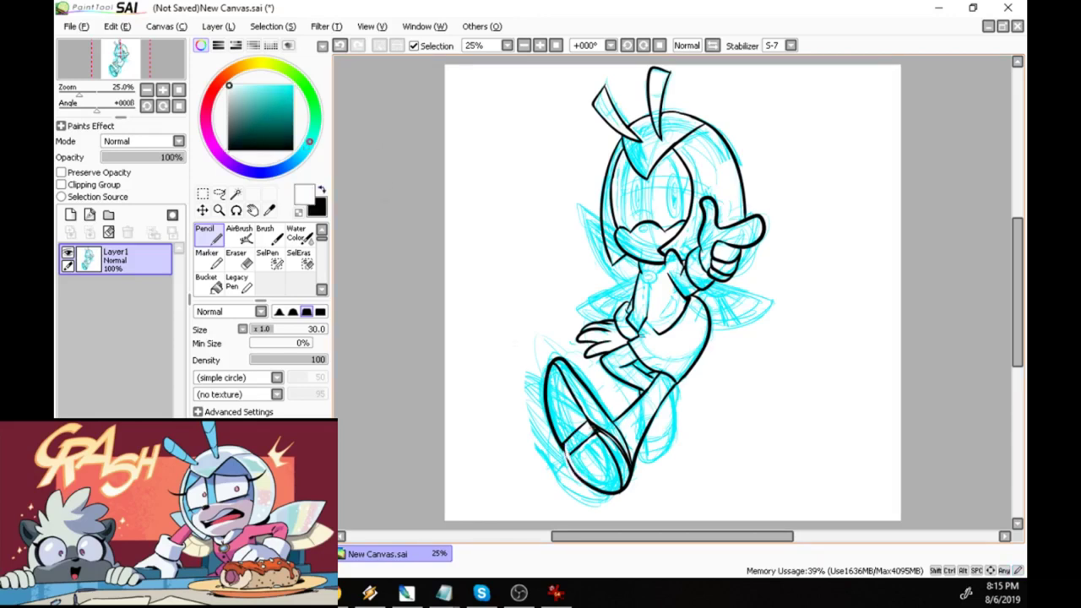
Remove the lower band line in white and refine the front shoe's toe-cap seam, toe curve and side line
key("x")
key("x")
key("x")
left_click_drag(566, 440, 585, 485)
left_click_drag(598, 432, 616, 458)
key("x")
left_click_drag(546, 425, 583, 483)
mouse_move(598, 432)
left_mouse_down()
mouse_move(570, 451)
mouse_move(572, 470)
mouse_move(606, 488)
mouse_move(628, 470)
mouse_move(606, 432)
mouse_move(629, 469)
mouse_move(610, 452)
mouse_move(621, 487)
mouse_move(600, 436)
mouse_move(611, 449)
left_mouse_up()
left_click_drag(602, 437, 619, 464)
left_click_drag(583, 414, 557, 364)
left_click(341, 45)
left_click(340, 45)
mouse_move(585, 414)
left_mouse_down()
mouse_move(576, 393)
mouse_move(613, 457)
left_mouse_up()
Ink the rear lower leg and shoe behind the front leg with a black pencil of size 20
key("bracketleft")
key("bracketleft")
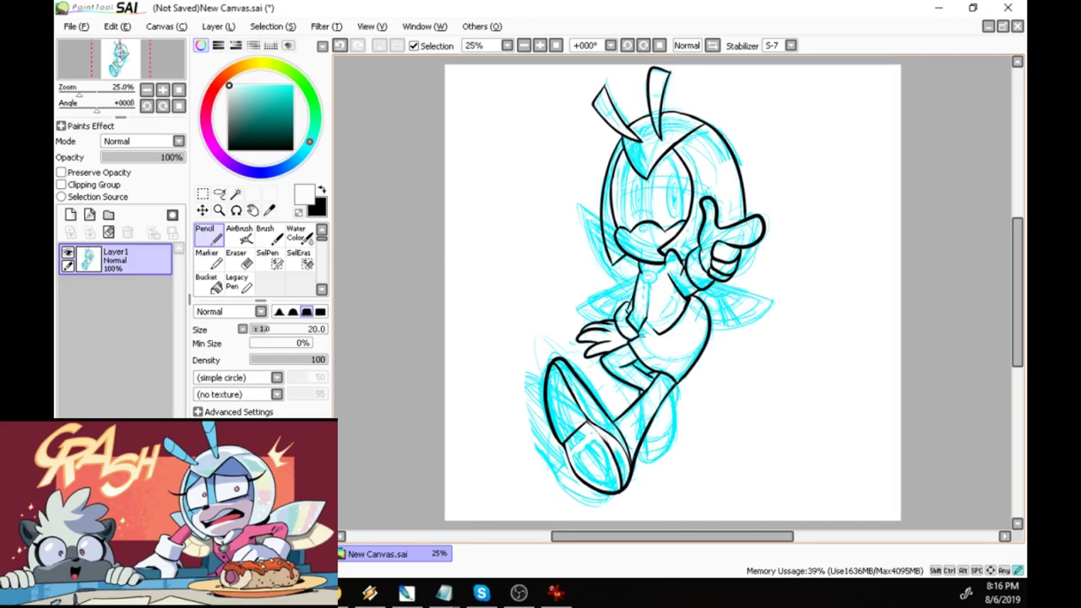
key("x")
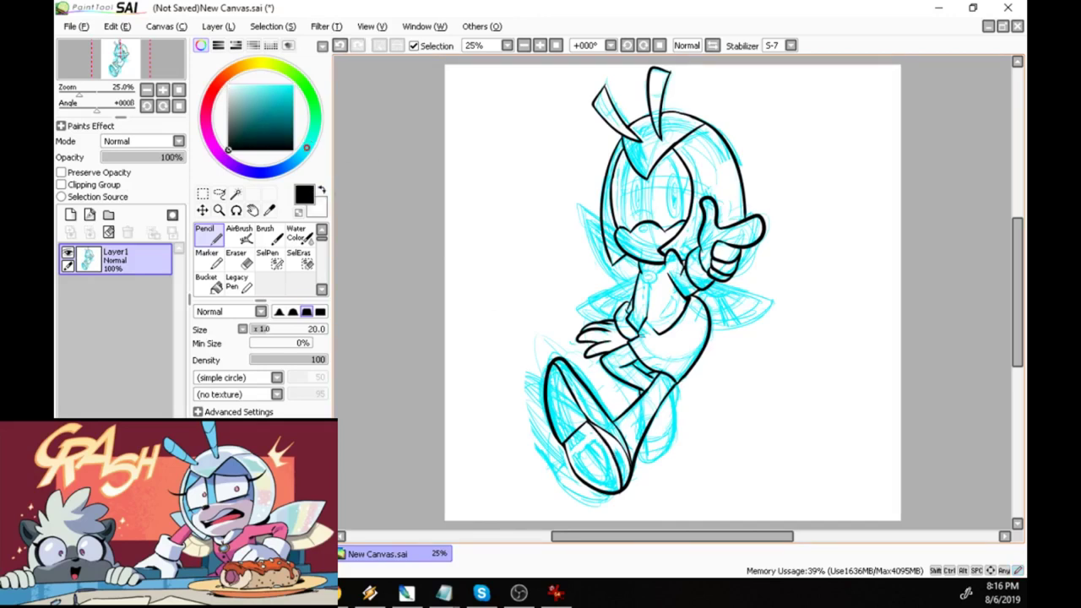
mouse_move(679, 385)
left_mouse_down()
mouse_move(677, 411)
mouse_move(637, 460)
mouse_move(670, 406)
mouse_move(658, 377)
left_mouse_up()
key("ctrl+z")
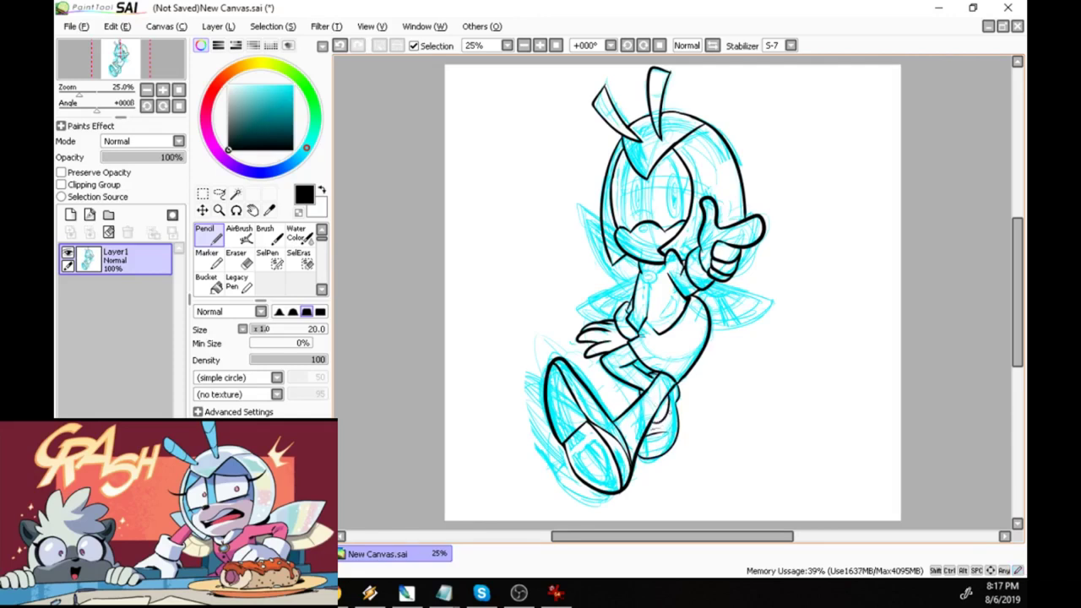
key("alt+Tab")
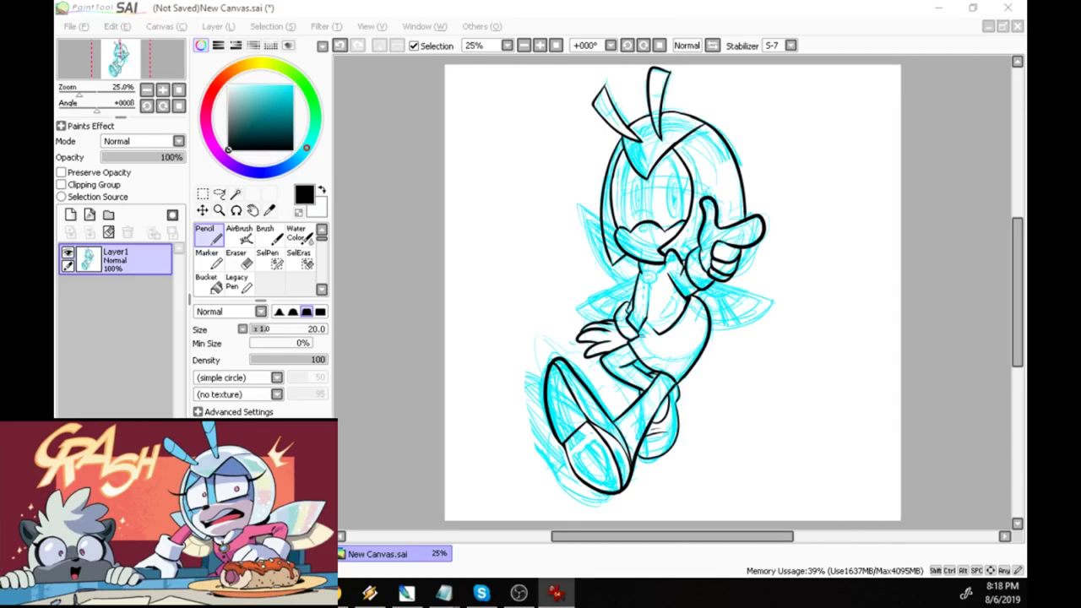
key("alt+Tab")
Ink the toe-cap detail on the rear shoe and trim it in white
mouse_move(653, 424)
left_mouse_down()
mouse_move(669, 411)
mouse_move(664, 419)
left_mouse_up()
key("x")
key("x")
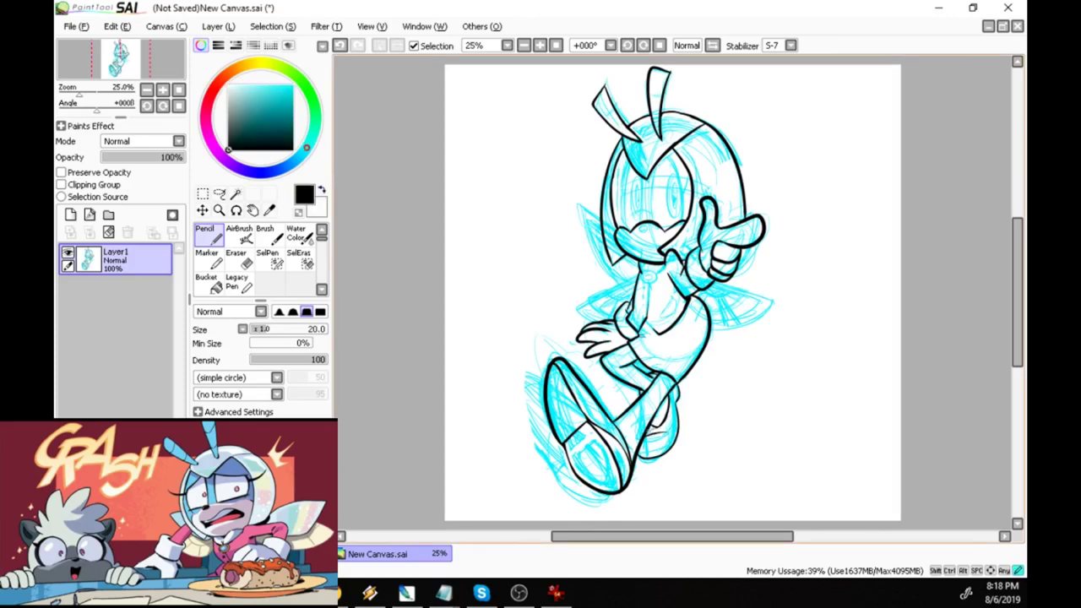
key("x")
left_click_drag(646, 440, 667, 430)
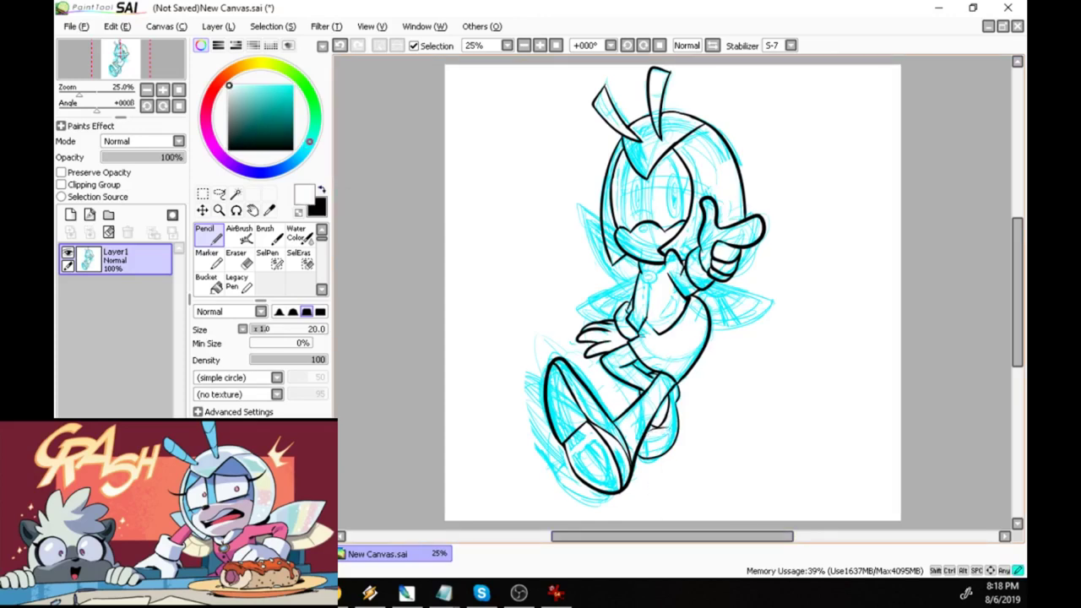
Ink a small double-ringed round button at the jacket's collar
key("x")
left_click_drag(647, 274, 666, 267)
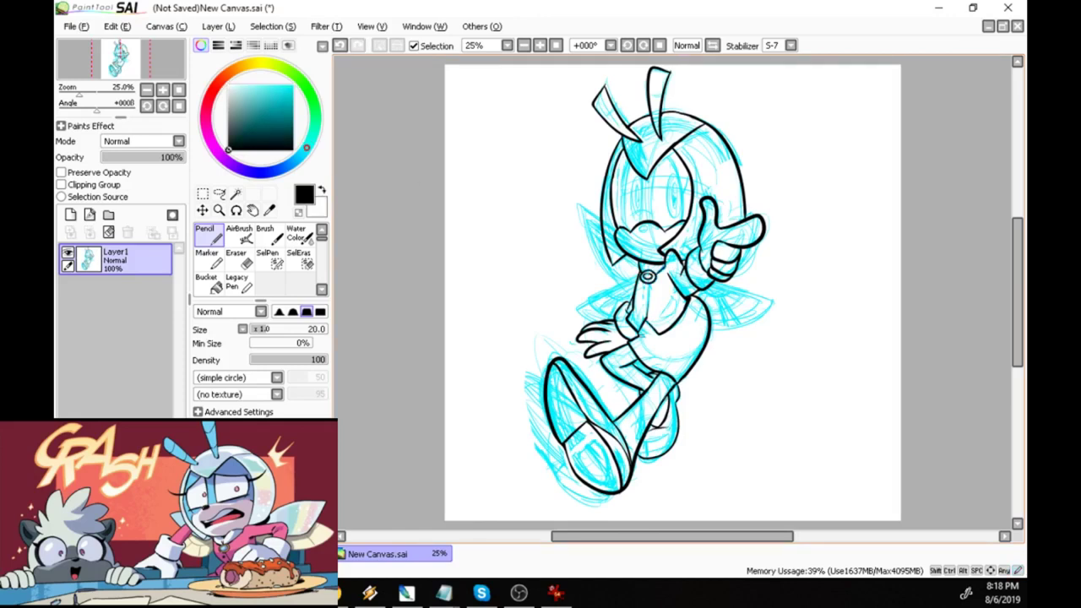
key("ctrl+z")
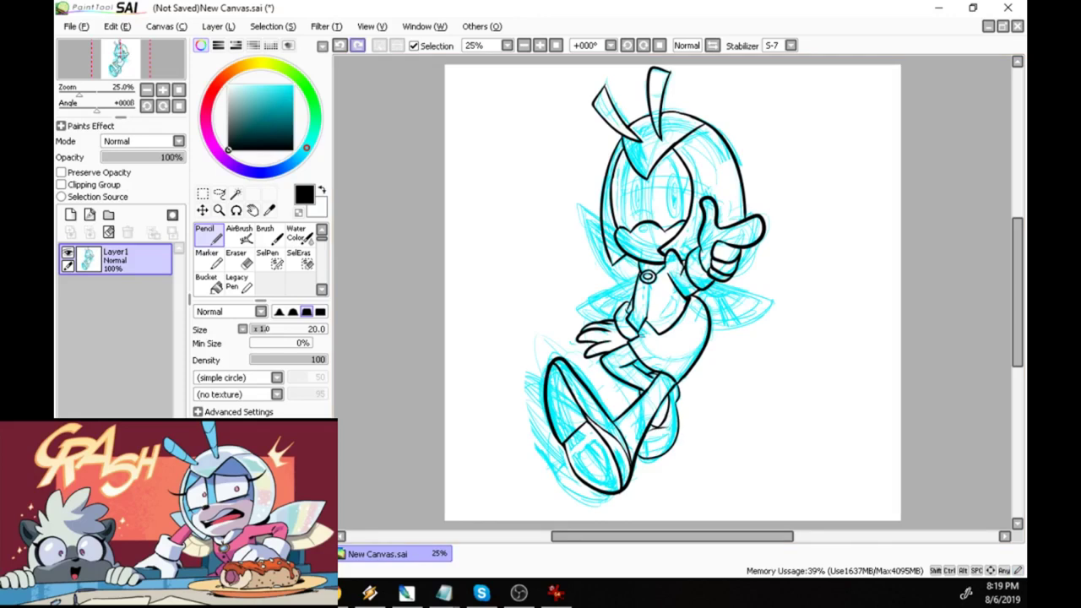
Reshape the rear shoe with a longer, narrower toe, covering the old outline in white
mouse_move(639, 446)
left_mouse_down()
mouse_move(677, 434)
mouse_move(653, 427)
mouse_move(656, 453)
mouse_move(667, 446)
mouse_move(679, 428)
mouse_move(681, 414)
mouse_move(665, 417)
mouse_move(677, 393)
mouse_move(679, 419)
mouse_move(675, 392)
mouse_move(675, 409)
left_mouse_up()
key("x")
key("x")
key("x")
key("x")
key("x")
mouse_move(680, 415)
left_mouse_down()
mouse_move(642, 464)
mouse_move(675, 445)
mouse_move(662, 463)
mouse_move(677, 430)
left_mouse_up()
key("x")
key("x")
left_click_drag(641, 446, 648, 470)
key("x")
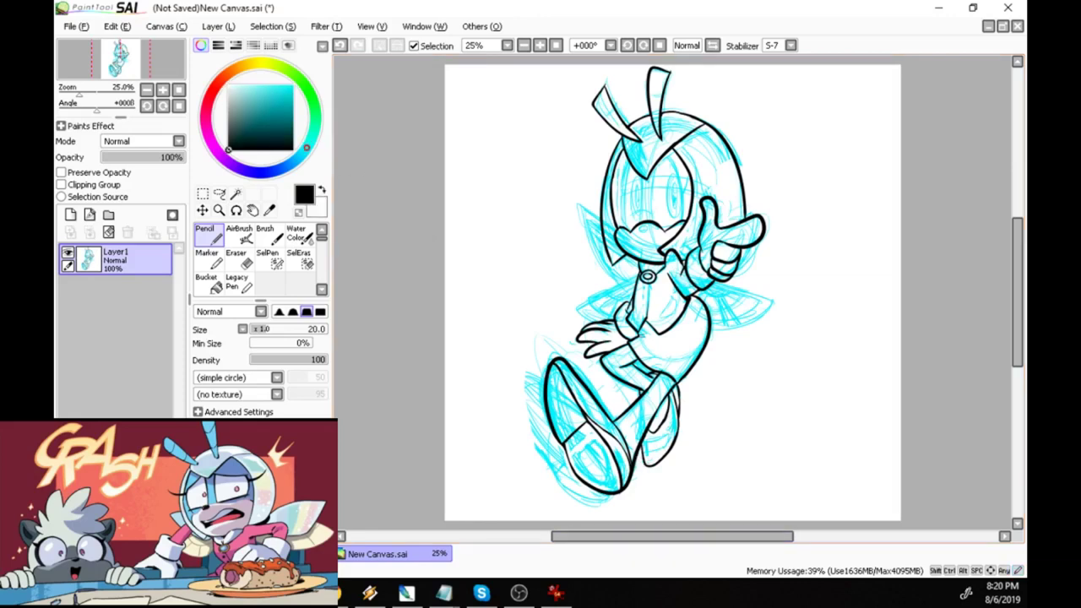
Ink the near eye with its lashes and the face lines beside it, plus the jacket's front seam
left_click_drag(652, 188, 652, 219)
left_click_drag(652, 169, 652, 191)
left_click_drag(665, 154, 682, 218)
left_click_drag(669, 154, 682, 218)
left_click_drag(681, 176, 686, 198)
left_click_drag(647, 285, 648, 318)
left_click_drag(677, 172, 673, 219)
left_click(340, 46)
Ink the outlines of the upper and lower wings on both sides of the body
mouse_move(715, 288)
left_mouse_down()
mouse_move(731, 282)
mouse_move(774, 301)
mouse_move(711, 329)
left_mouse_up()
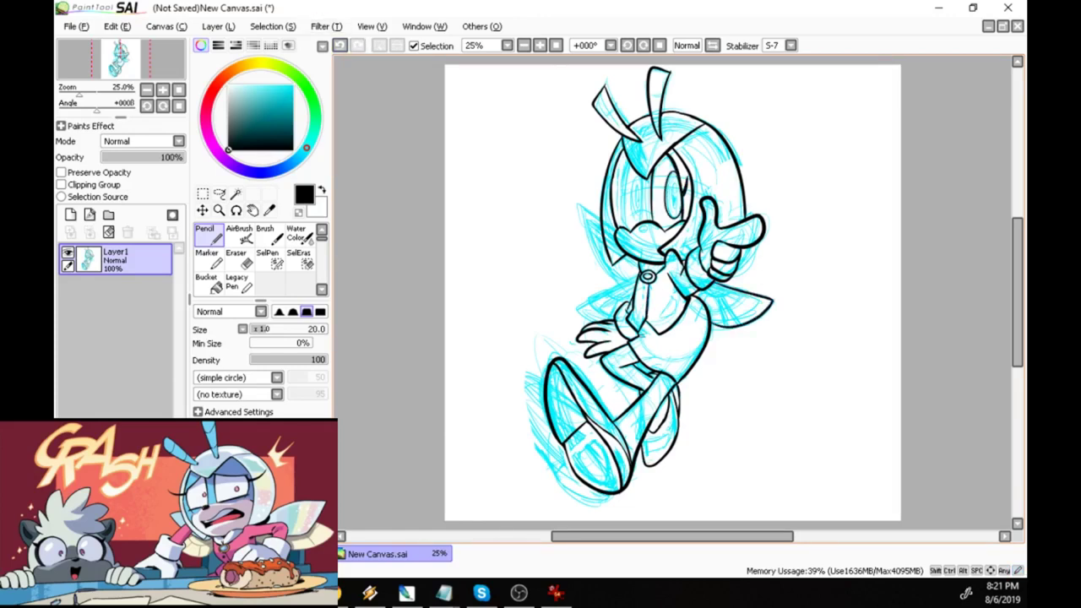
left_click_drag(732, 279, 760, 245)
left_click_drag(640, 277, 589, 303)
left_click_drag(593, 301, 578, 322)
left_click_drag(595, 207, 581, 252)
left_click_drag(589, 242, 625, 290)
left_click_drag(581, 208, 603, 221)
left_click_drag(711, 324, 758, 320)
mouse_move(713, 328)
left_mouse_down()
mouse_move(757, 318)
mouse_move(725, 324)
mouse_move(734, 322)
left_mouse_up()
Ink a small round button on each glove cuff
key("x")
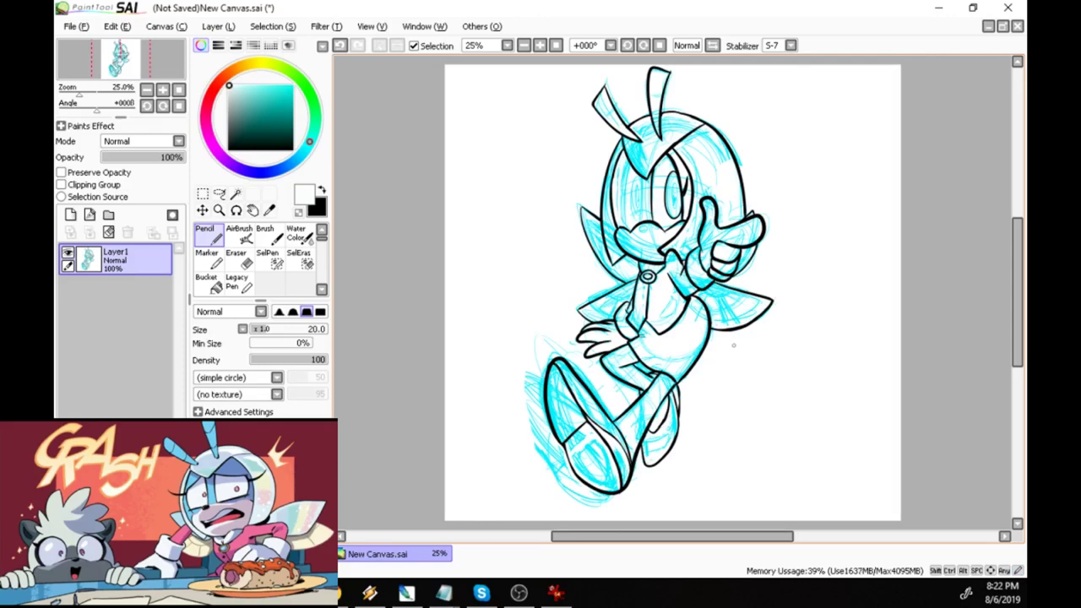
key("x")
left_click_drag(623, 311, 618, 323)
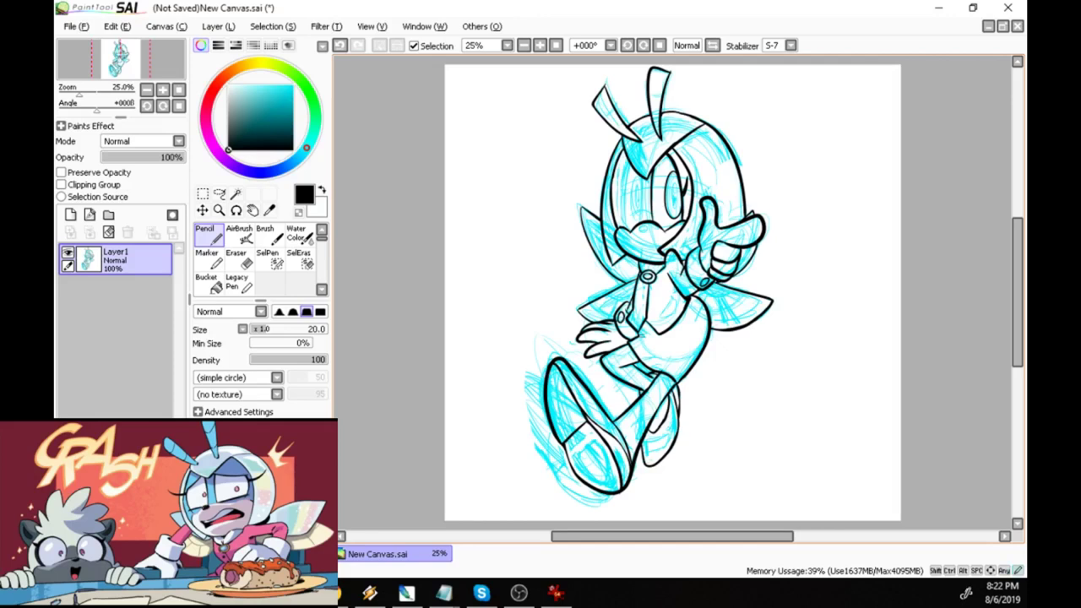
Rework the open mouth in white and ink its inner detail in black
key("x")
left_click_drag(686, 265, 663, 241)
key("x")
key("ctrl+z")
key("ctrl+z")
left_click_drag(657, 241, 666, 248)
key("x")
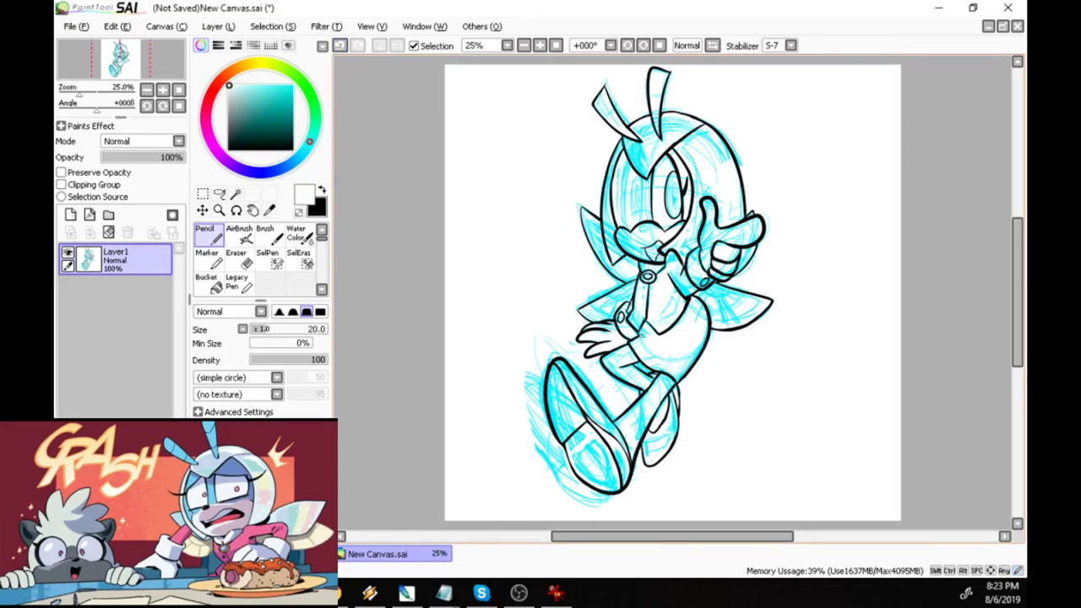
Ink the far eye's iris and add the pupils to both eyes
key("x")
left_click_drag(636, 176, 635, 219)
left_click_drag(637, 181, 636, 209)
left_click_drag(627, 157, 624, 225)
left_click(340, 45)
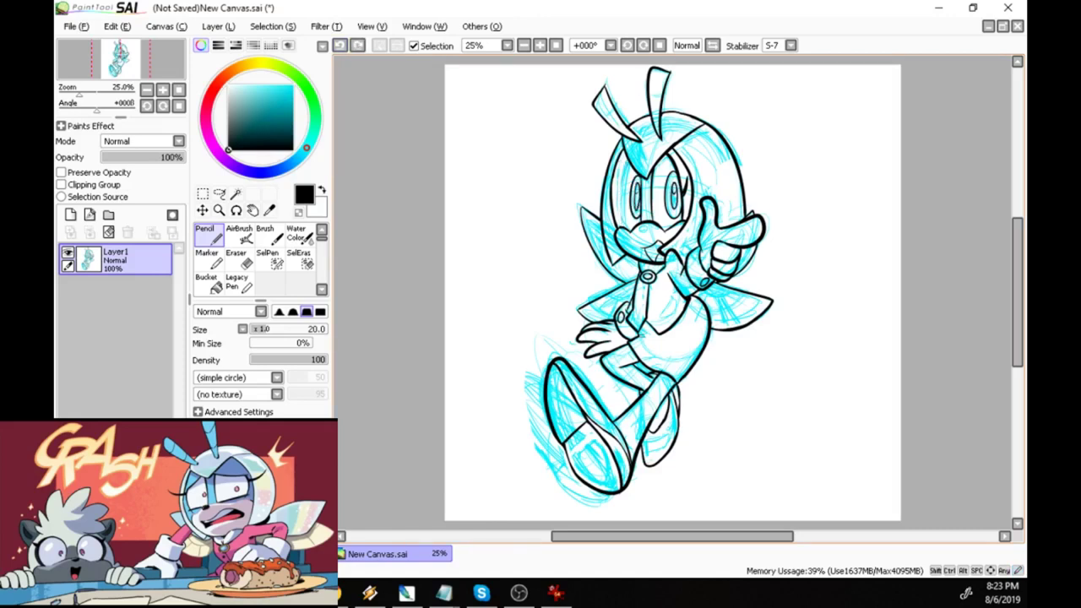
Ink the far eye's outer contour and lashes, cleaning the edges in white
left_click_drag(625, 155, 612, 198)
key("x")
left_click_drag(622, 148, 612, 187)
left_click_drag(619, 151, 623, 225)
key("x")
left_click_drag(615, 187, 617, 192)
left_click_drag(629, 154, 622, 163)
Ink the nose detail and add cross bands to both antennae, cleaning the antenna tip in white
key("x")
left_click_drag(605, 83, 608, 90)
key("x")
left_click_drag(647, 225, 643, 227)
mouse_move(649, 89)
left_mouse_down()
mouse_move(662, 92)
mouse_move(662, 123)
left_mouse_up()
mouse_move(604, 115)
left_mouse_down()
mouse_move(613, 105)
mouse_move(634, 137)
left_mouse_up()
Ink the dividing lines inside the lower wings on both sides
left_click_drag(703, 292, 727, 298)
left_click_drag(723, 294, 737, 318)
mouse_move(606, 296)
left_mouse_down()
mouse_move(625, 300)
mouse_move(632, 282)
left_mouse_up()
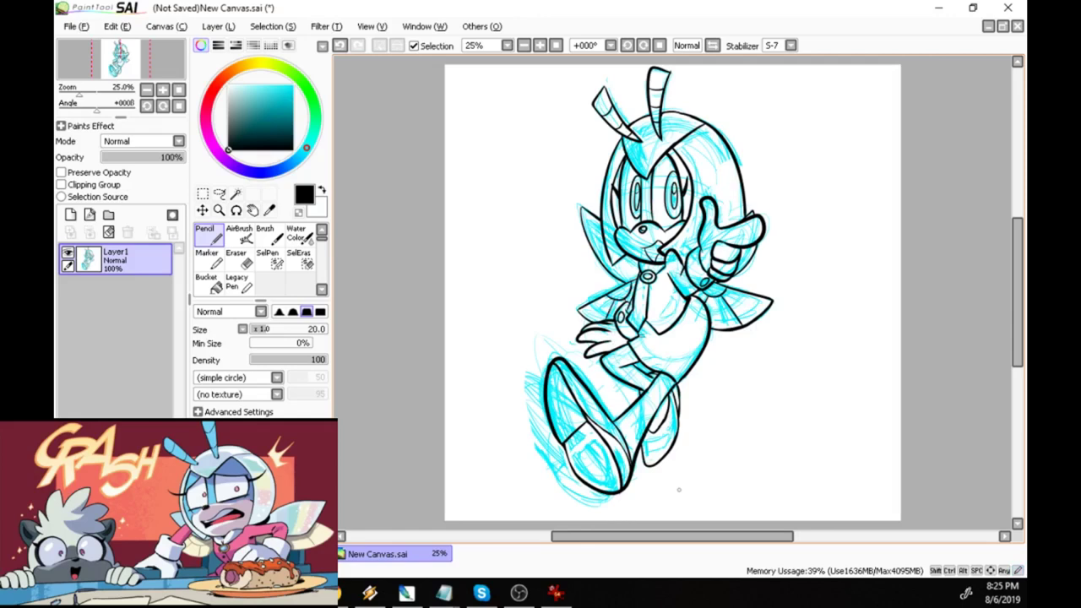
Ink the pocket shape on the jacket's side and the small buttons along its front
mouse_move(661, 298)
left_mouse_down()
mouse_move(670, 317)
mouse_move(642, 299)
left_mouse_up()
key("x")
key("x")
key("x")
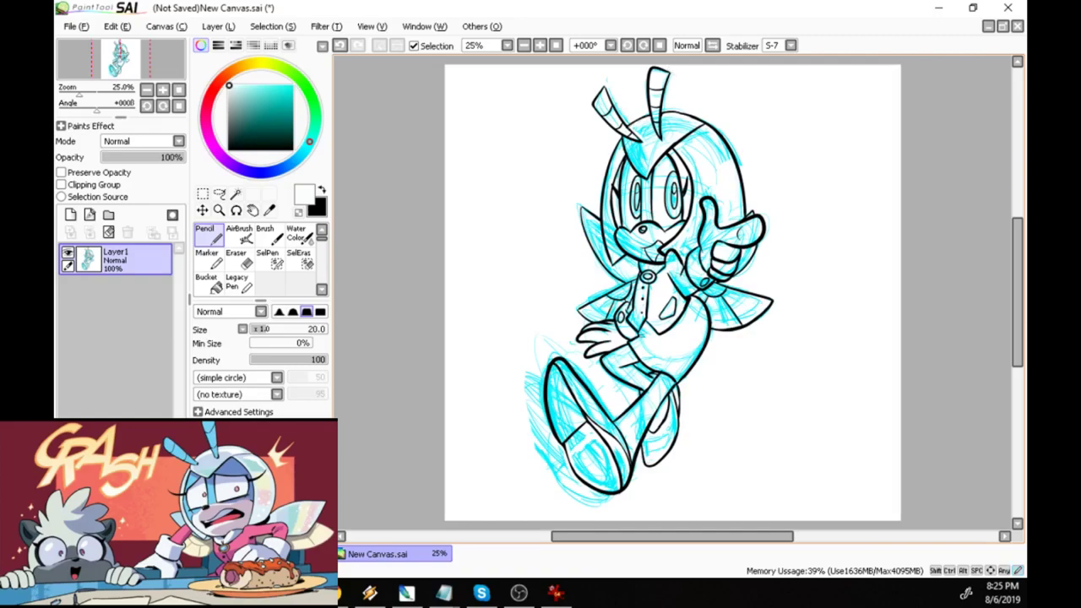
Switch to Photoshop and fill the character's black areas in jewel.psd, including the open mouth, with the Paint Bucket
key("x")
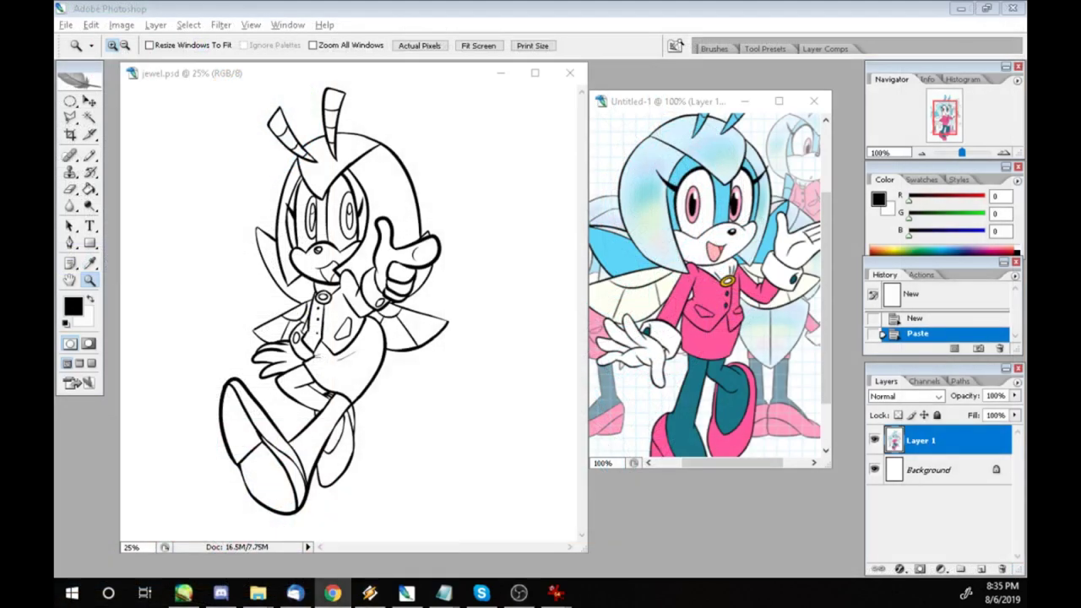
left_click(338, 74)
key("g")
left_click(350, 221)
left_click(330, 271)
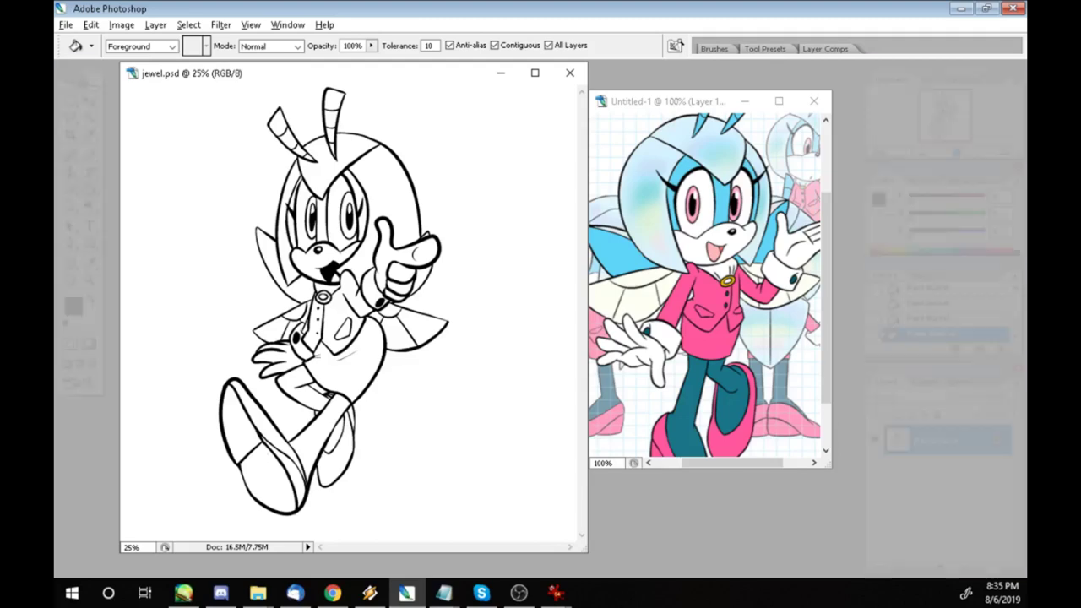
Sample the reference helmet's pale blue and fill all of the drawing's helmet sections with it
key("i")
left_click(676, 142)
key("g")
left_click(392, 186)
left_click(339, 157)
left_click(288, 224)
Sample the reference face mask's brighter blue and fill the mask areas between and beside the eyes
key("i")
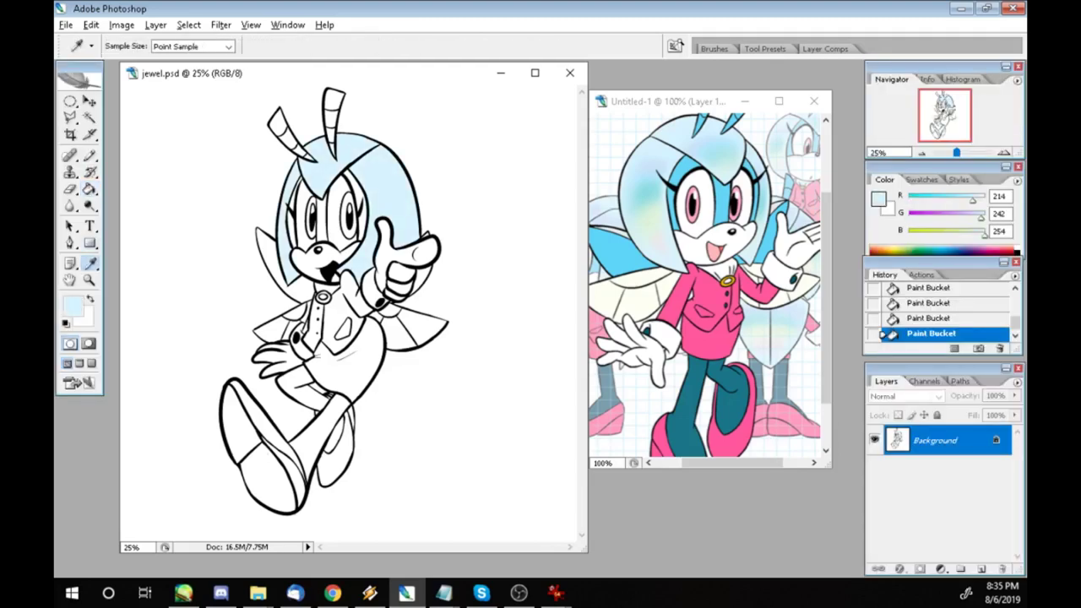
left_click(717, 191)
key("g")
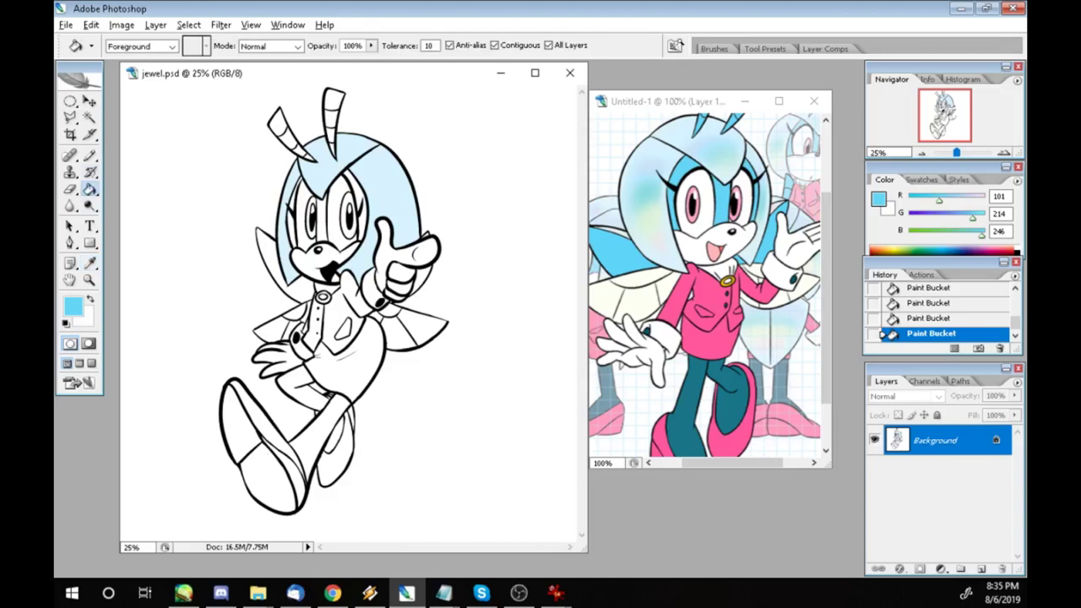
left_click(322, 218)
left_click(355, 205)
left_click(295, 212)
Fill both banded antennae and the upper wings on both sides with the same bright blue
left_click(303, 152)
left_click(283, 128)
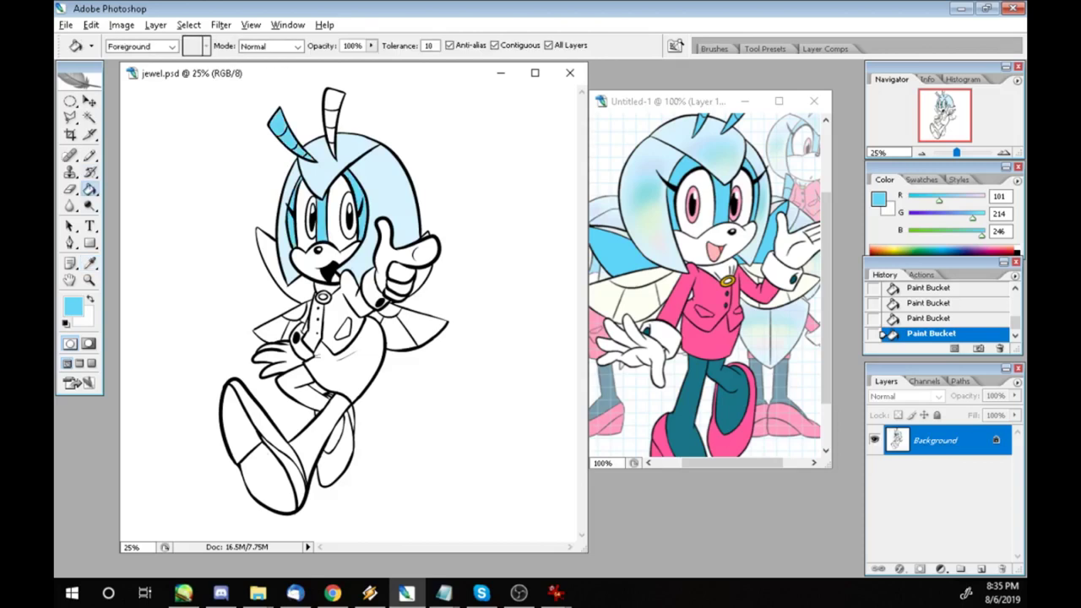
left_click(332, 149)
left_click(334, 115)
left_click(272, 257)
left_click(421, 279)
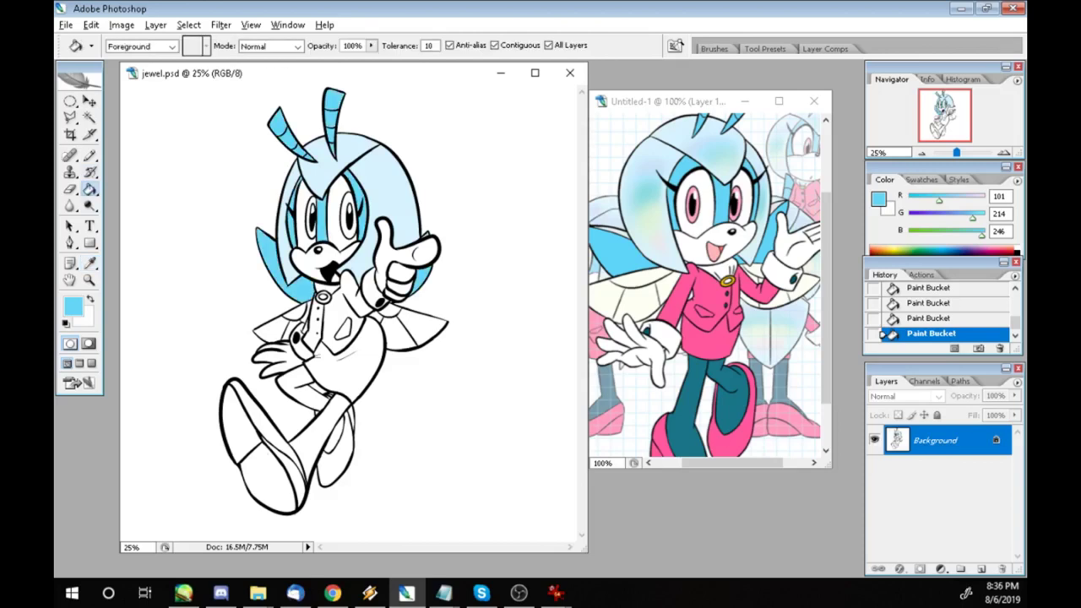
Touch up leftover unfilled spots around the eye mask and upper wing with the Pencil in bright blue
key("z")
left_click(323, 297)
left_click(324, 297)
key("b")
left_click(319, 169)
left_click(460, 159)
left_click(317, 310)
left_click(335, 306)
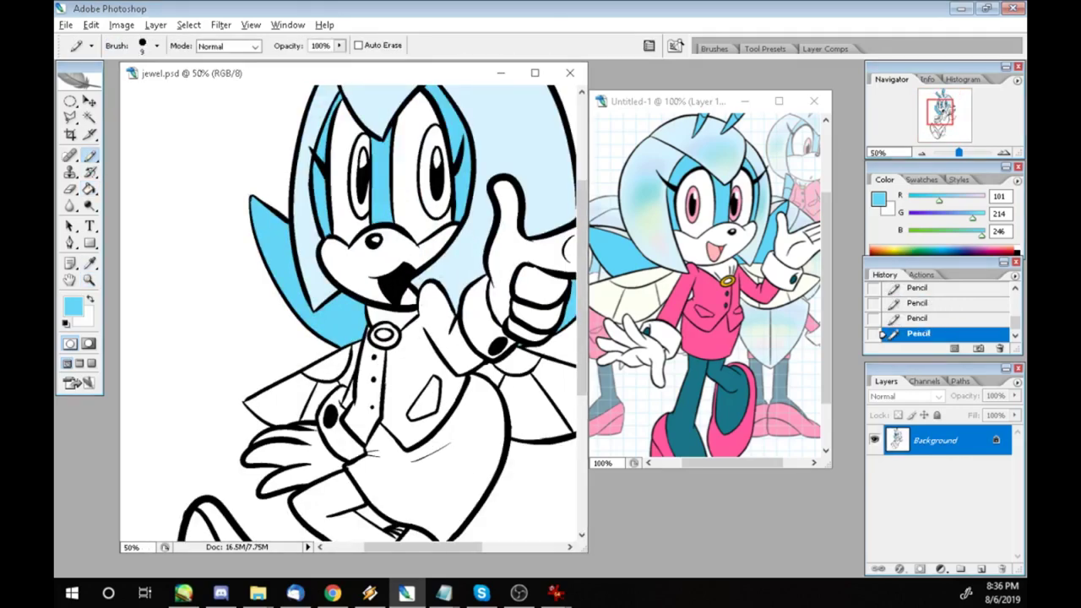
left_click(258, 593)
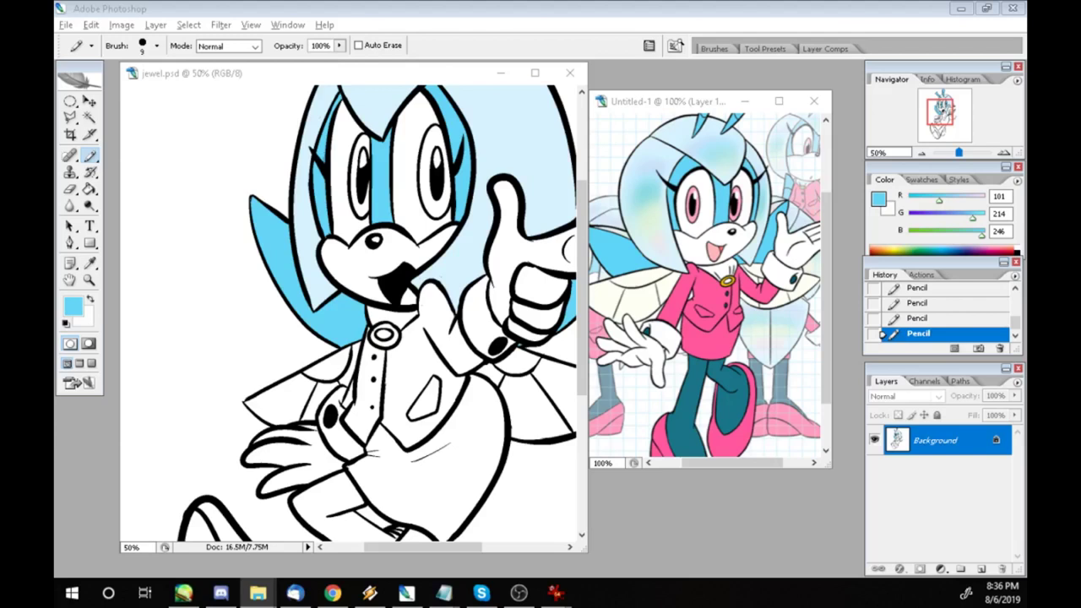
left_click(370, 593)
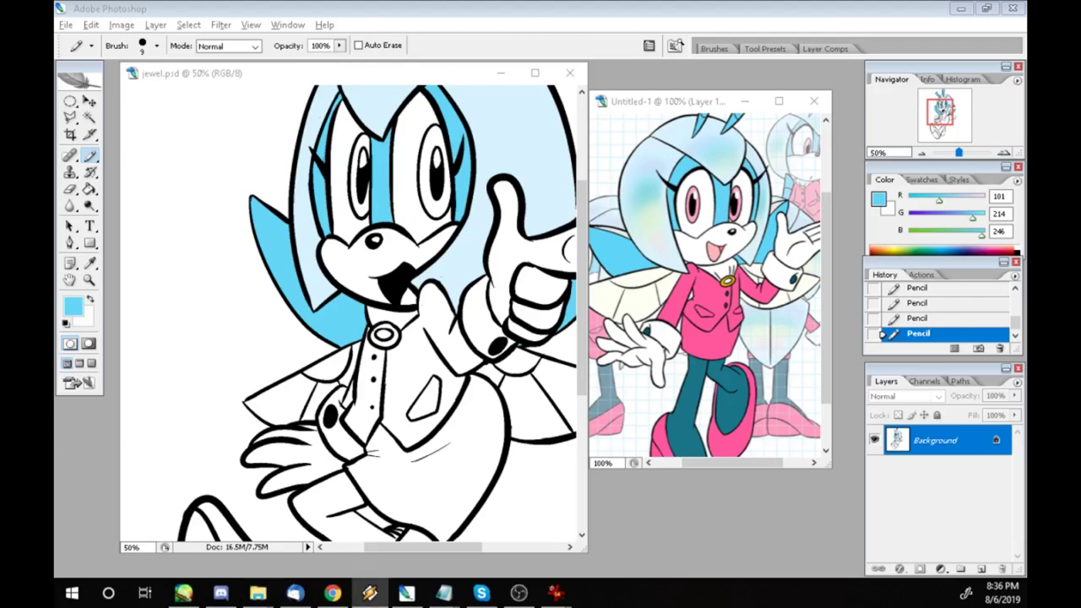
Fill the jacket and skirt with pink sampled from the reference, and touch up the jacket's edge beside the cuff
left_click(90, 263)
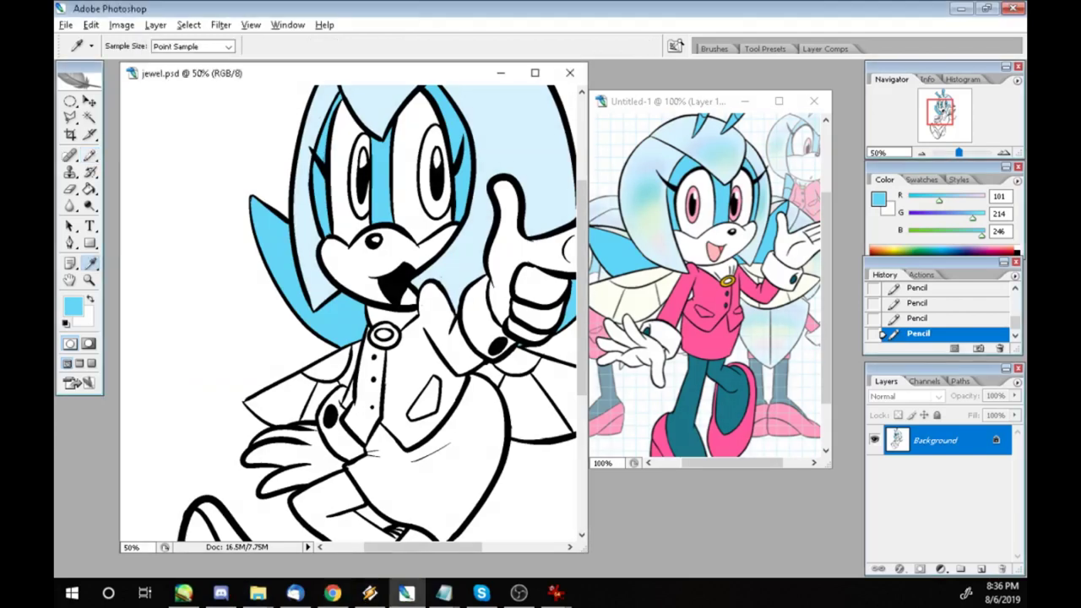
left_click(708, 331)
key("g")
key("Tab")
left_click(362, 388)
left_click(414, 371)
left_click(440, 490)
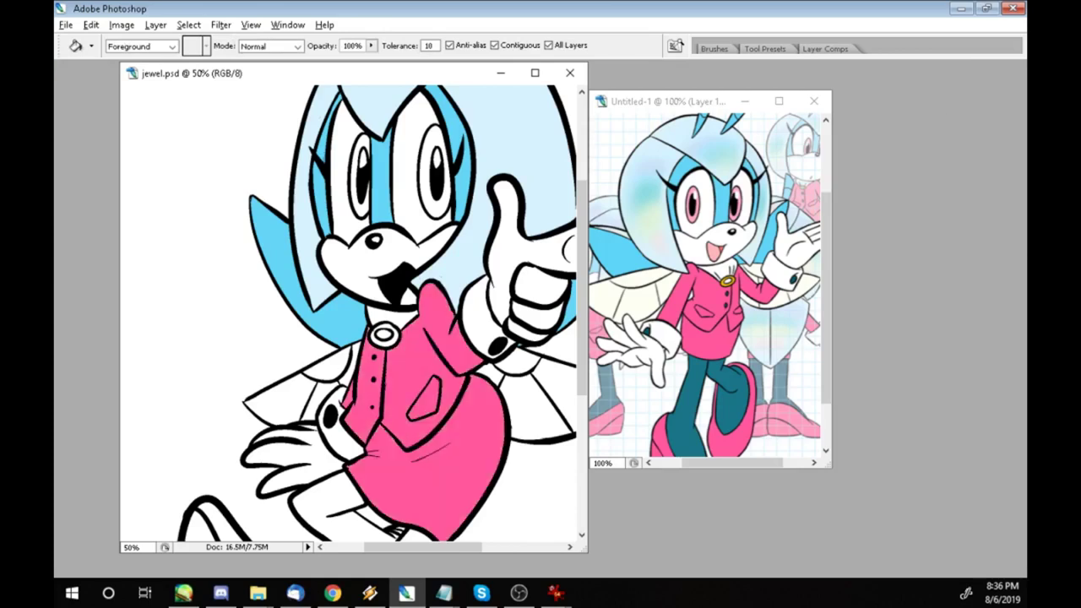
key("Tab")
key("b")
left_click(342, 407)
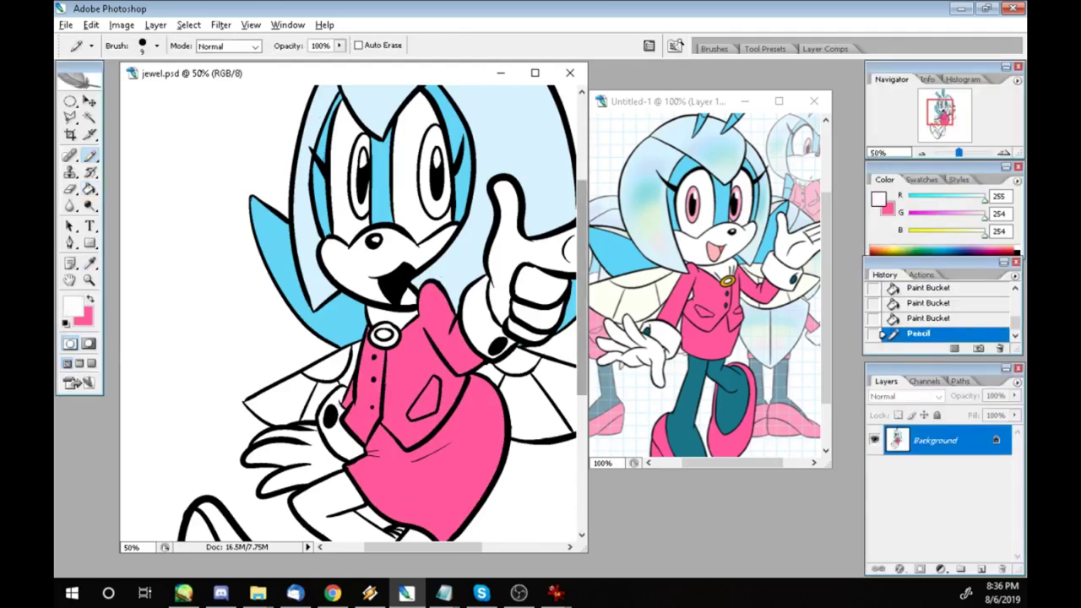
Fill the soles, sides and small upper pieces of both shoes with the jacket's pink
left_click_drag(582, 288, 582, 397)
left_click(90, 299)
left_click(90, 189)
left_click(221, 364)
left_click(270, 464)
left_click(250, 333)
left_click(330, 465)
left_click(419, 440)
left_click(397, 300)
Touch up the edge between the two shoes with small Pencil dots
key("b")
key("x")
left_click(371, 463)
key("x")
left_click(375, 460)
left_click(374, 460)
Sample the reference leg's dark teal and fill all leg sections with it
left_click(90, 263)
left_click(689, 414)
key("g")
left_click(321, 275)
left_click(380, 355)
left_click(408, 388)
left_click(371, 338)
Fill the collar brooch with gold and the lower wings with pale cream, both sampled from the reference
scroll(348, 312, "up", 5)
key("i")
left_click(728, 279)
key("g")
left_click(384, 230)
key("Tab")
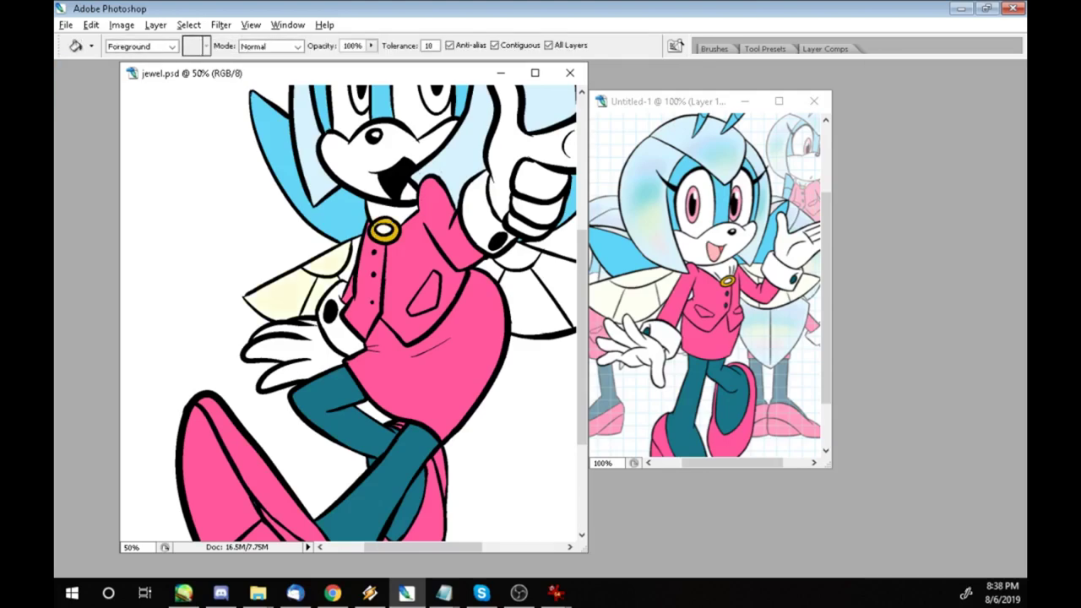
scroll(351, 313, "up", 3)
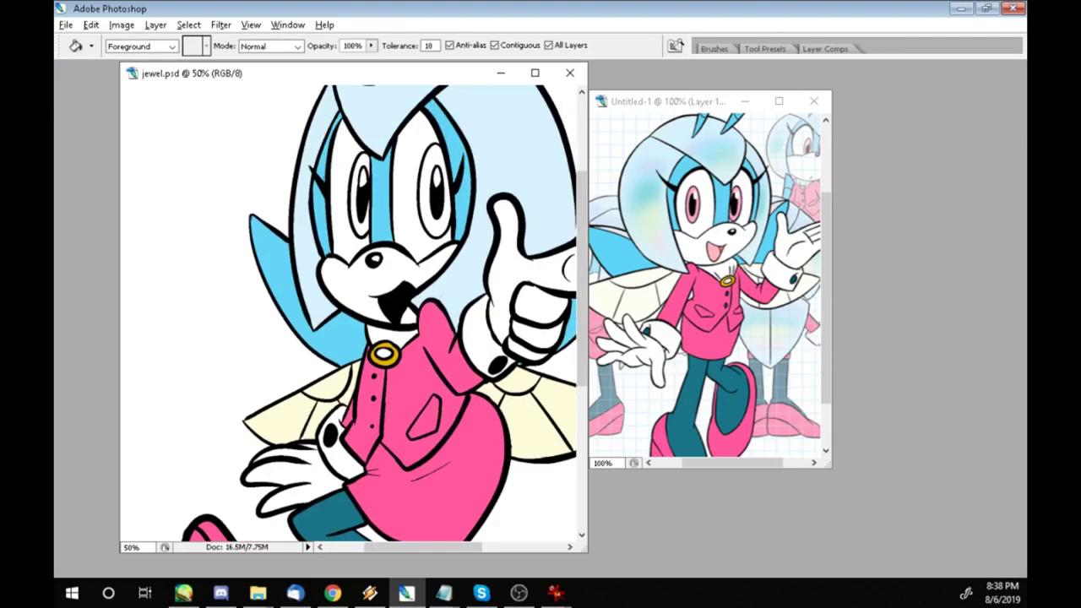
Sample the outline's black and redraw the top edge of the upper wing beside the helmet
key("Tab")
key("z")
left_click(311, 250)
left_click(319, 278)
key("i")
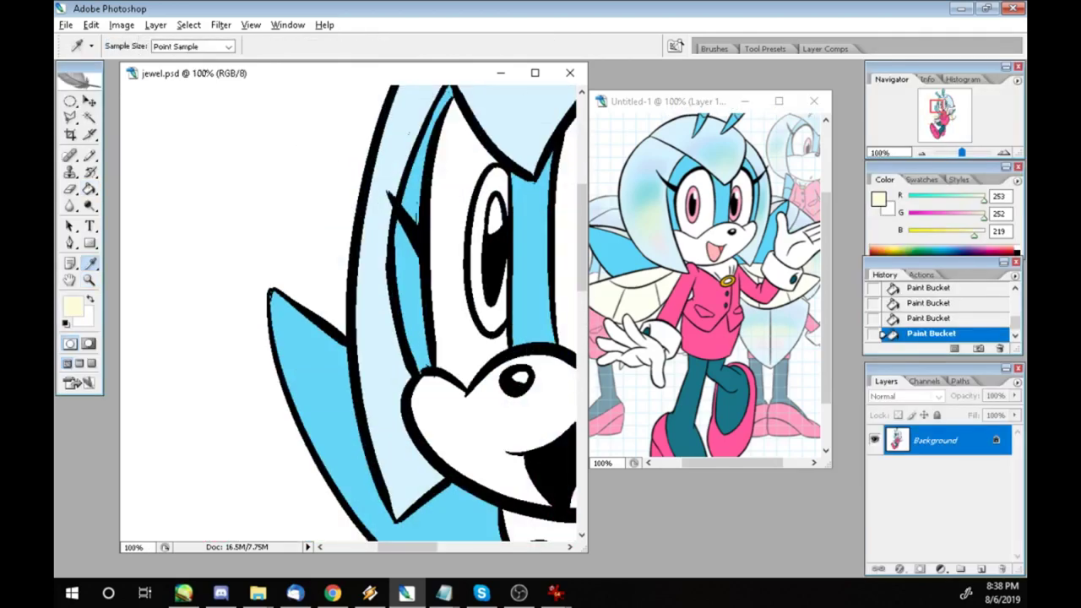
left_click(283, 298)
key("b")
mouse_move(271, 296)
left_mouse_down()
mouse_move(335, 308)
mouse_move(303, 293)
left_mouse_up()
left_click_drag(300, 293, 348, 317)
Sample the helmet's pale blue as the spare colour, and fill both irises with pink sampled from the reference eye
scroll(346, 316, "right", 5)
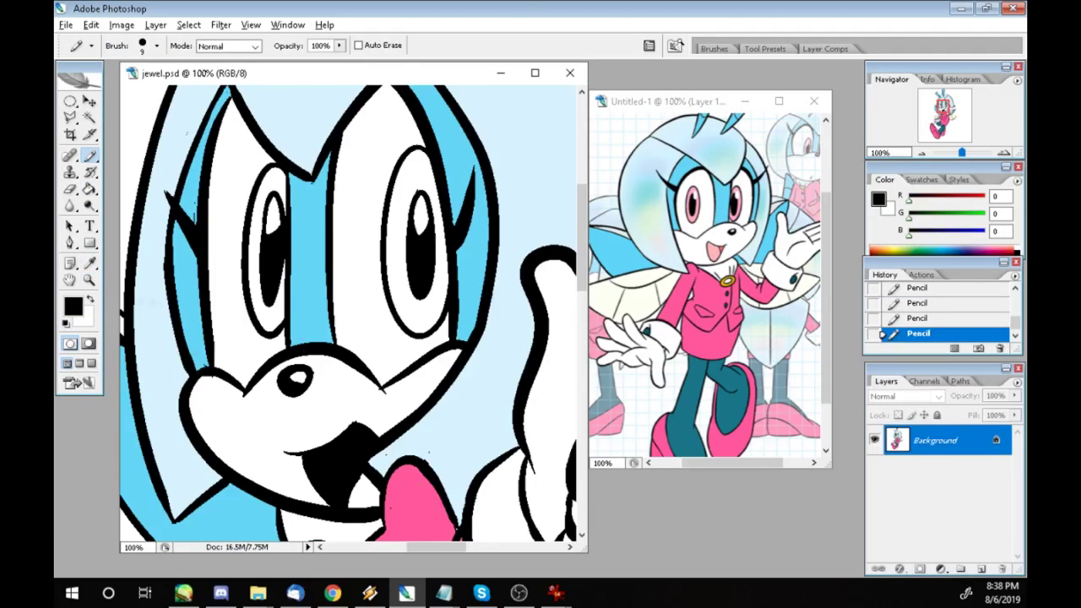
key("x")
key("i")
left_click(473, 372)
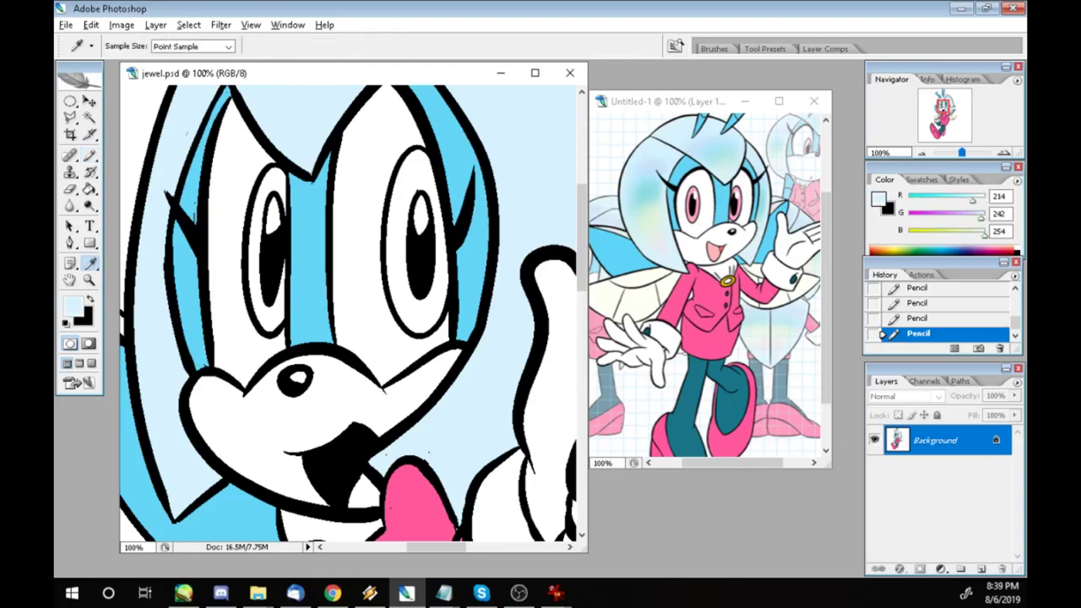
key("x")
left_click(692, 196)
left_click(693, 215)
key("g")
left_click(255, 253)
left_click(395, 253)
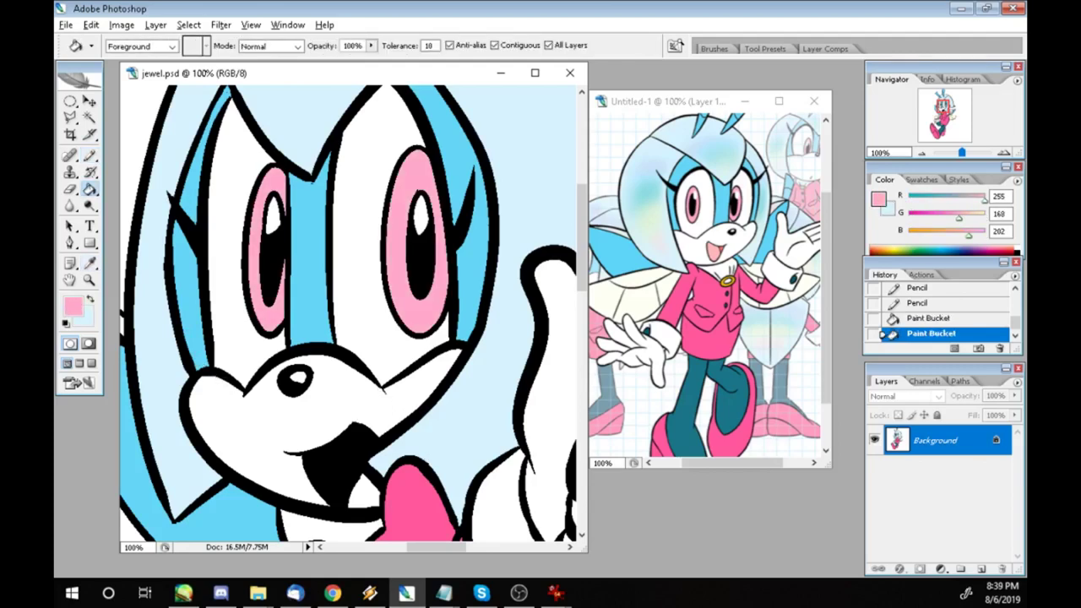
Fill the tongue with the iris pink, and fill the leftover helmet gap beside the thumb with a sampled colour
left_click(363, 494)
mouse_move(436, 547)
left_mouse_down()
mouse_move(415, 547)
mouse_move(484, 548)
left_mouse_up()
key("i")
left_click(301, 292)
key("g")
left_click(253, 310)
Redraw the outline of the upper wing's tip above the pointing finger with the Pencil
key("i")
left_click(340, 309)
key("b")
mouse_move(344, 311)
left_mouse_down()
mouse_move(369, 304)
mouse_move(375, 319)
left_mouse_up()
left_click_drag(368, 310, 345, 330)
left_click_drag(348, 309, 372, 306)
Fill the small gap by the wing tip and clean the adjoining helmet edge with short Pencil strokes
key("x")
key("g")
left_click(351, 312)
key("b")
left_click_drag(335, 322, 335, 332)
left_click_drag(335, 325, 334, 334)
left_click_drag(336, 328, 336, 334)
key("ctrl+minus")
key("ctrl+minus")
key("ctrl+minus")
key("ctrl+minus")
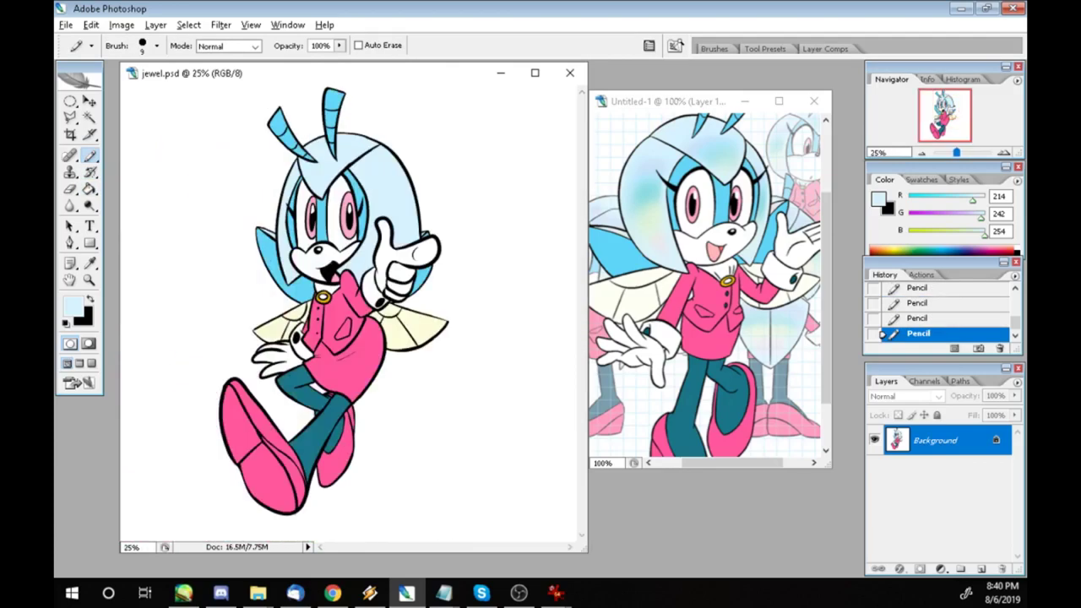
Select all of the pale blue helmet sections together with the Magic Wand
key("w")
left_click(392, 187)
left_click(331, 168, "shift")
left_click(290, 202, "shift")
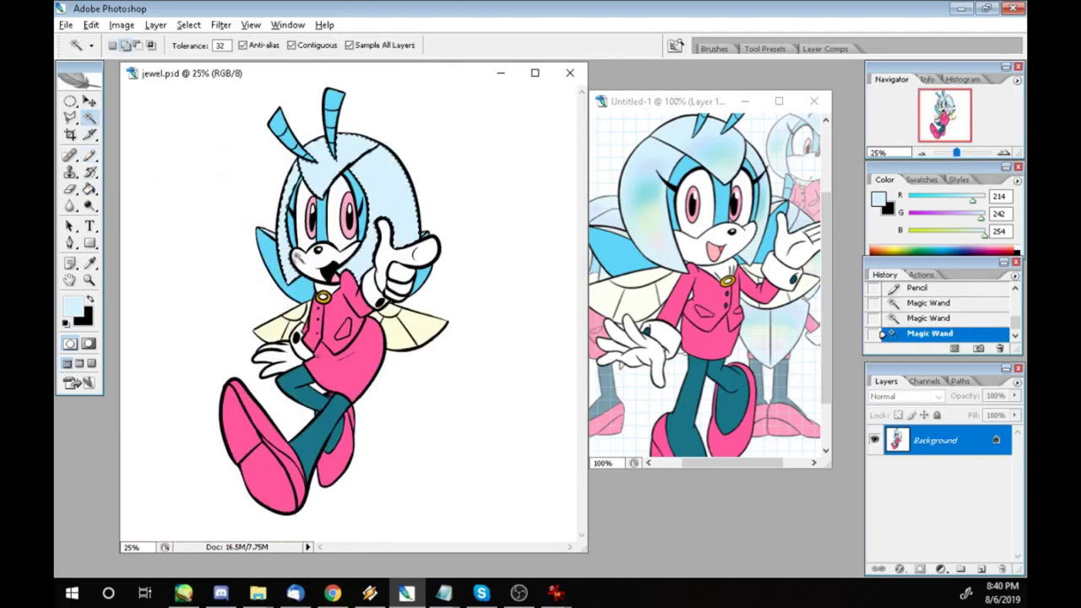
key("z")
left_click(397, 218)
left_click_drag(349, 296, 450, 299)
Add a new layer and set the foreground colour to orange (253, 183, 48)
left_click(73, 306)
key("Escape")
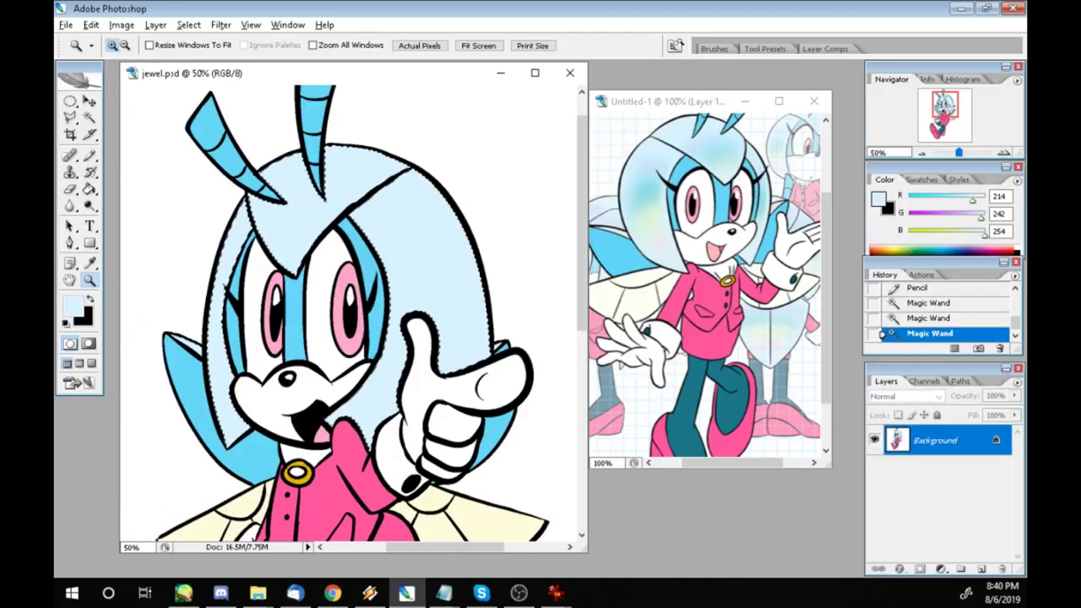
left_click(981, 570)
left_click(74, 305)
left_click_drag(507, 111, 542, 272)
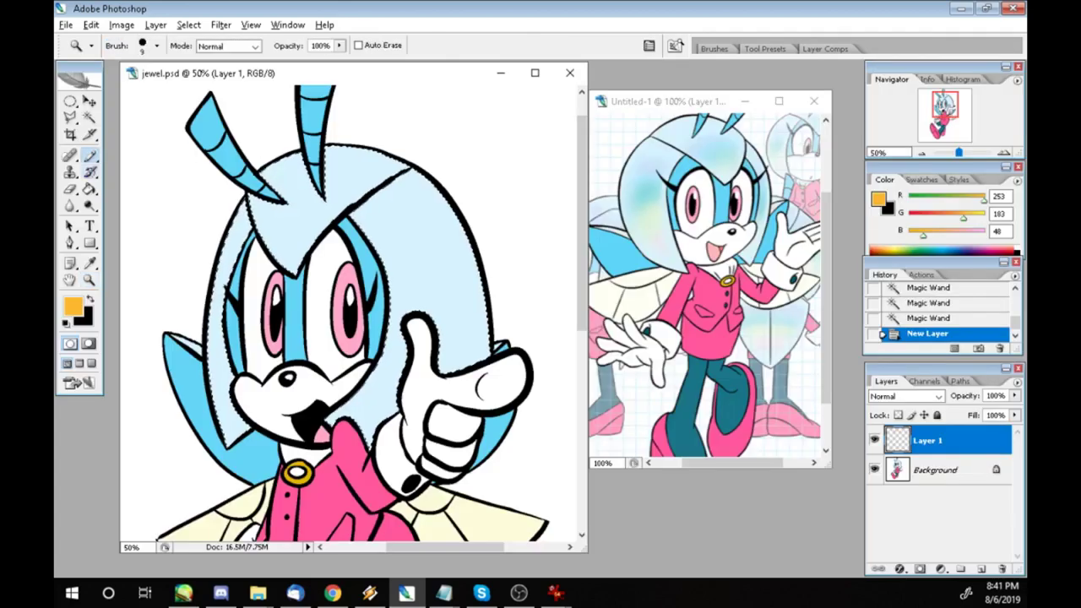
Set a soft 300 px airbrush and spray orange glows over the helmet's lower areas on both sides
key("Tab")
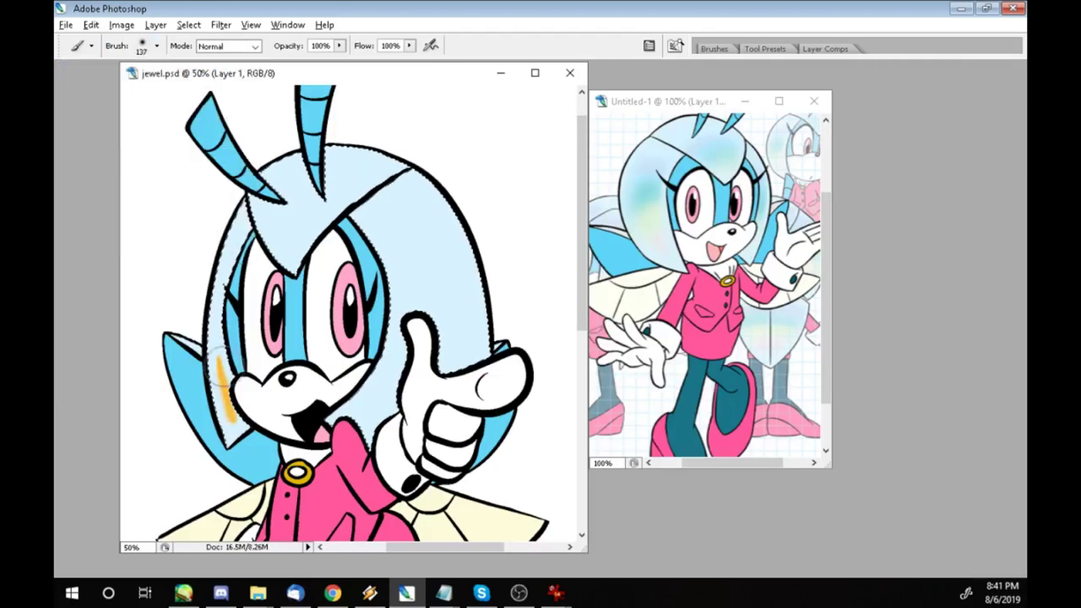
key("Tab")
left_click(156, 45)
left_click_drag(226, 176, 226, 201)
double_click(152, 221)
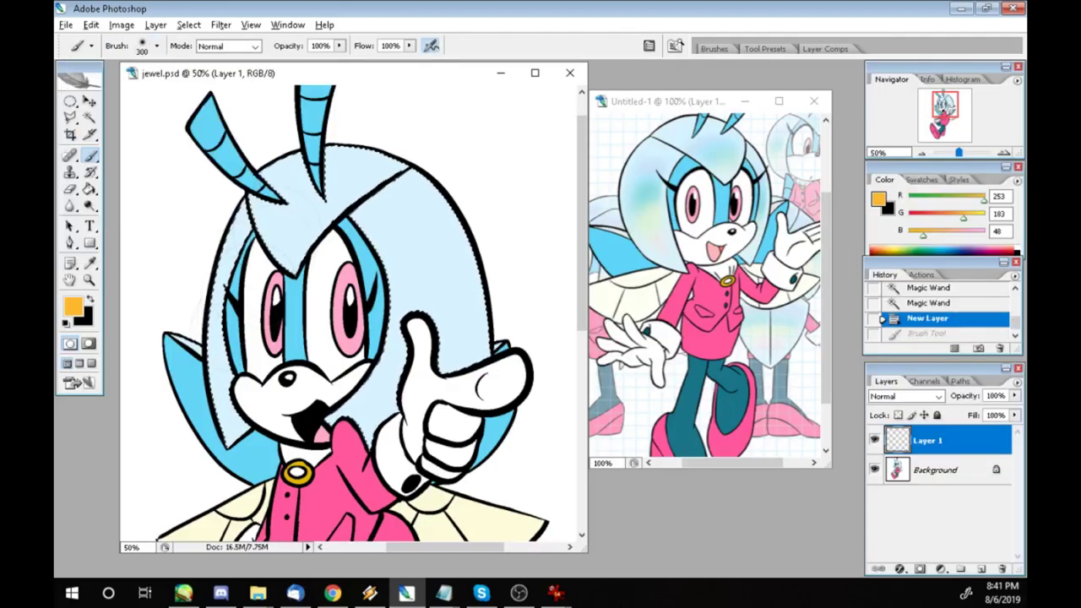
left_click(218, 391)
left_click(457, 348)
left_click(397, 384)
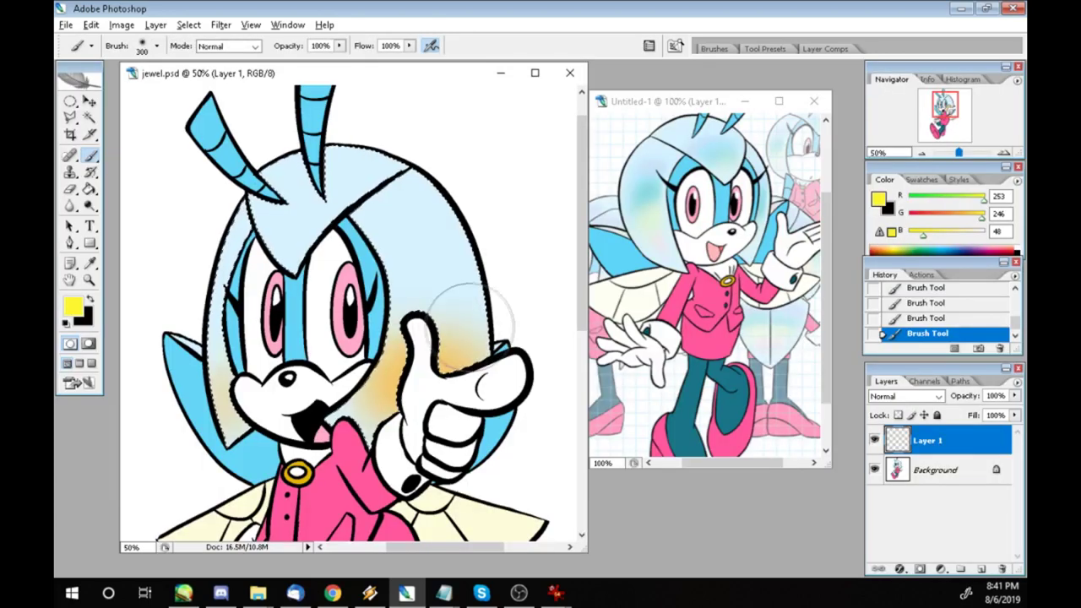
Airbrush soft yellow (253, 246, 48), green and blue (48, 57, 253) glows upward across the helmet
key("Tab")
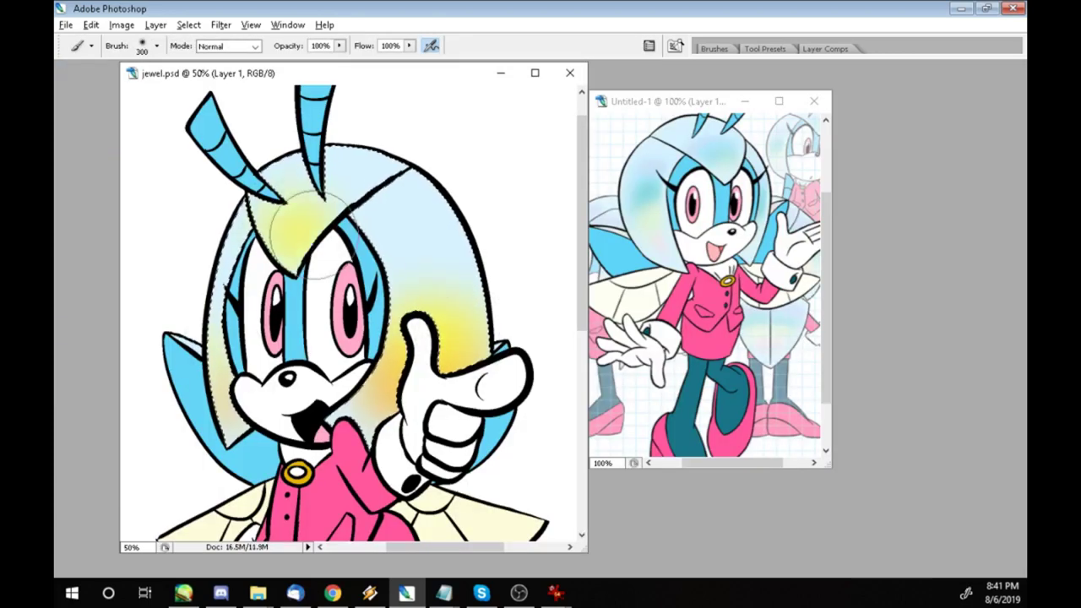
key("Tab")
left_click(73, 306)
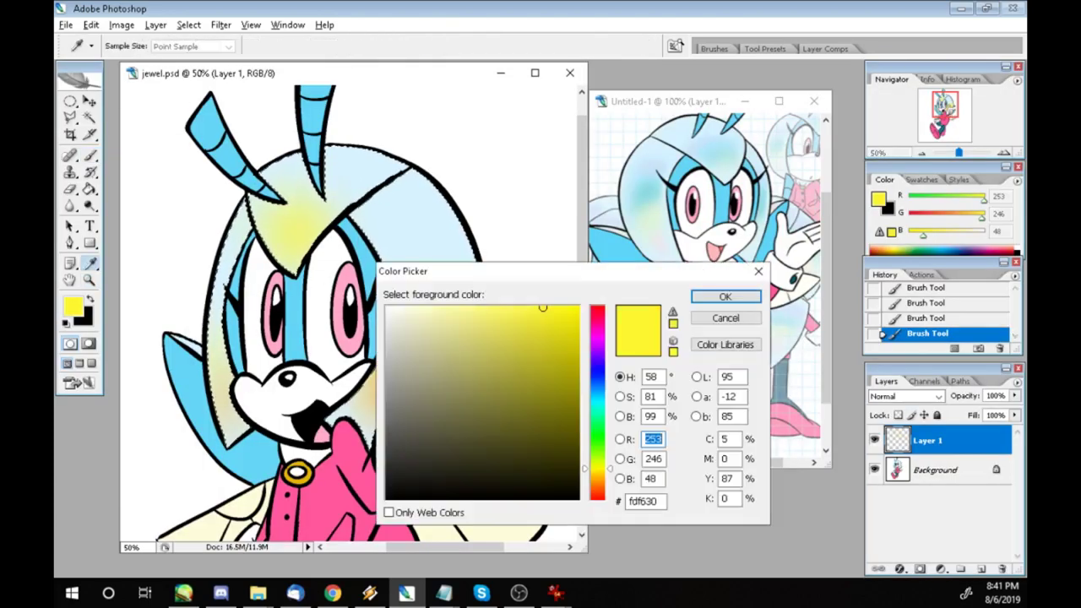
key("Return")
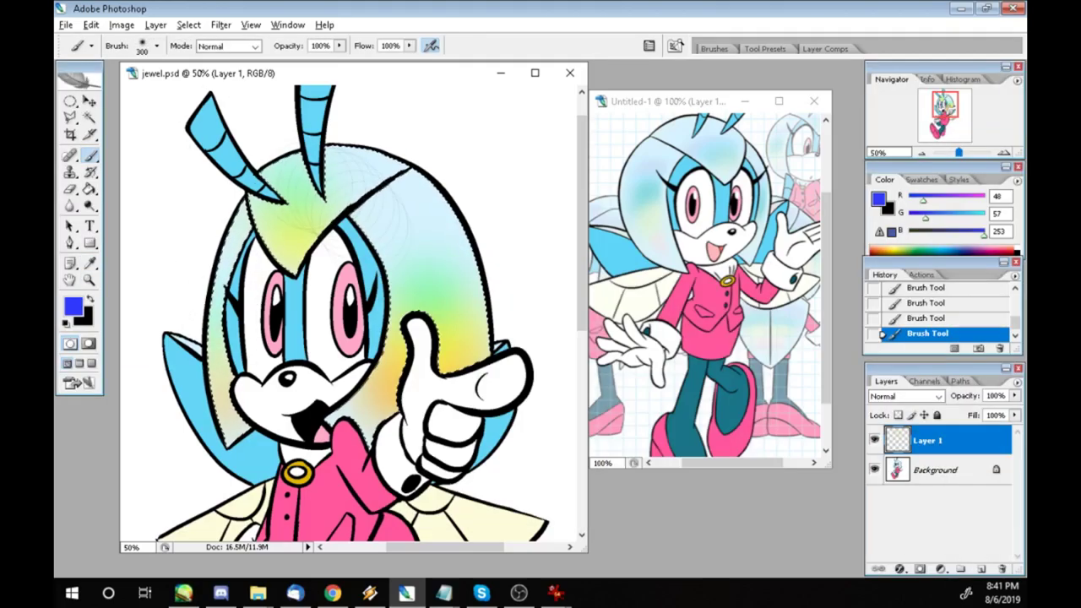
key("Tab")
key("Tab")
Try deselecting the helmet and lowering the glow layer's opacity to 48%, and undo both changes
key("alt+s")
left_click(204, 55)
left_click(1015, 397)
left_click_drag(1014, 411, 974, 410)
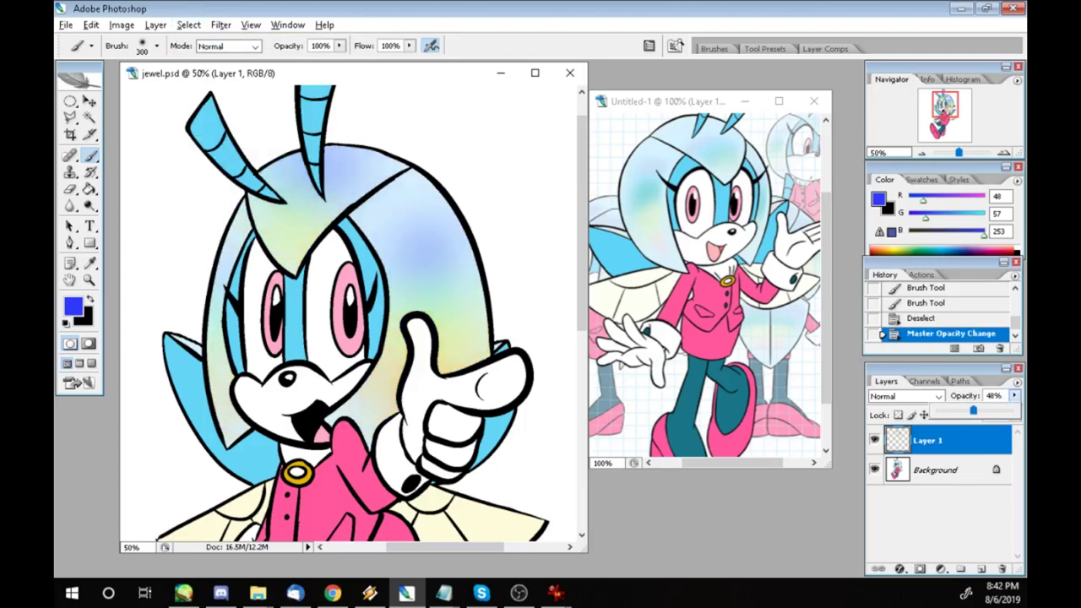
key("ctrl+alt+z")
key("Tab")
key("Tab")
key("ctrl+alt+z")
Set the glow layer's opacity to 31% while keeping the helmet selection
left_click(1015, 396)
left_click_drag(1015, 410, 961, 411)
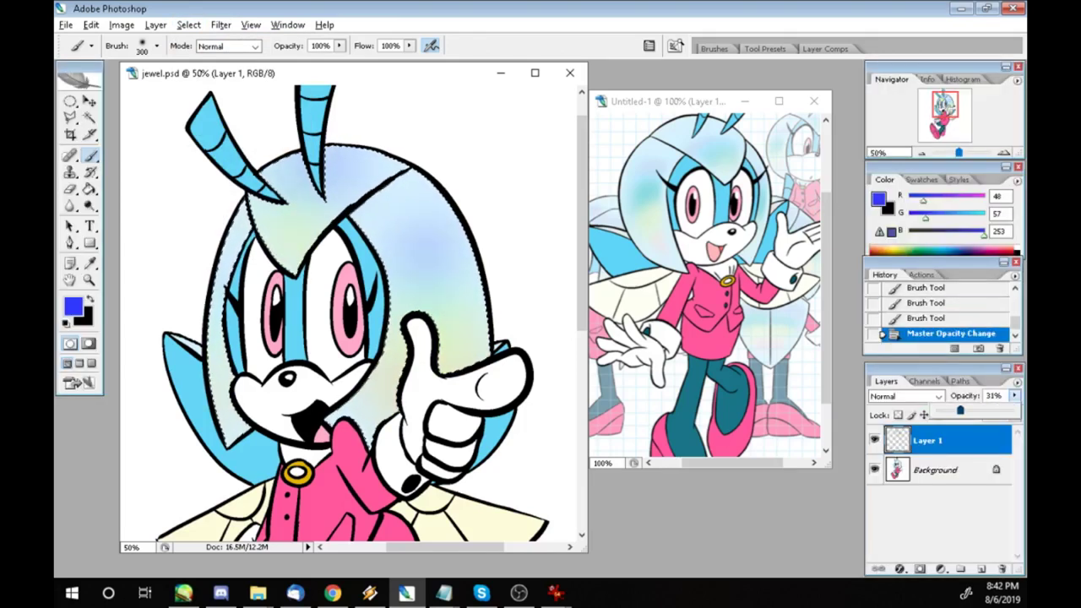
left_click(188, 25)
left_click(204, 55)
key("ctrl+alt+z")
Add the antennae and the character's other coloured regions, down to the legs and boots, to the Magic Wand selection
key("w")
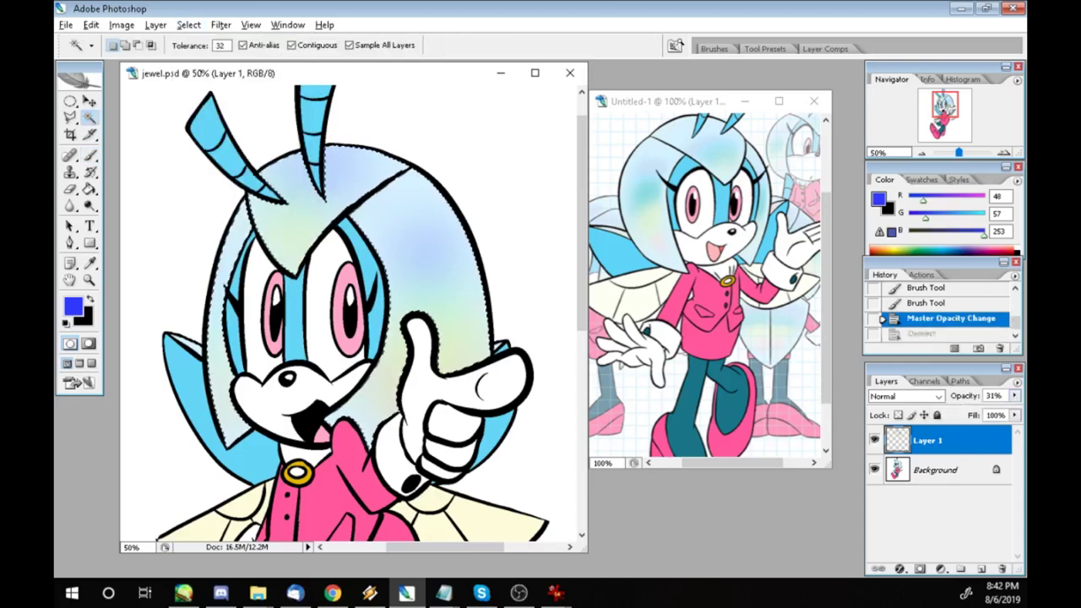
left_click(208, 120, "shift")
left_click(233, 158, "shift")
left_click(259, 186, "shift")
left_click(314, 110, "shift")
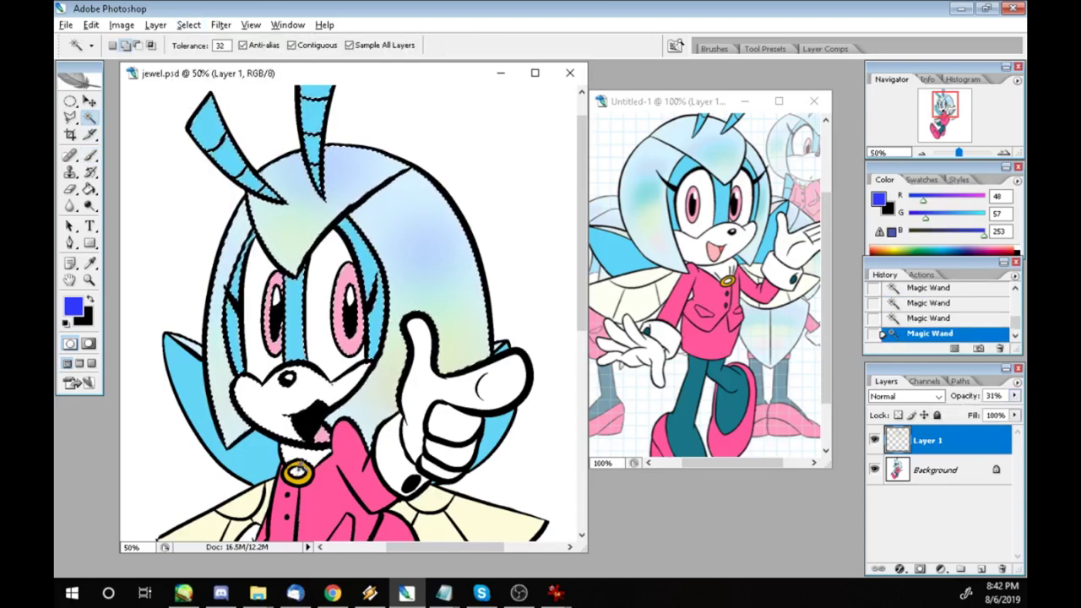
key("ctrl+z")
key("ctrl+z")
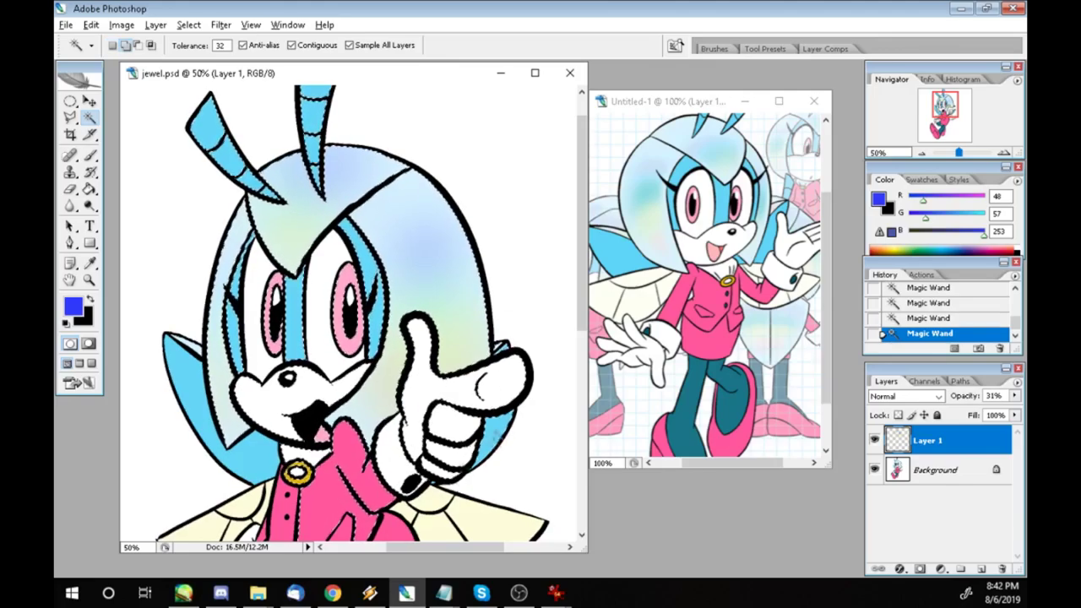
scroll(353, 313, "down", 5)
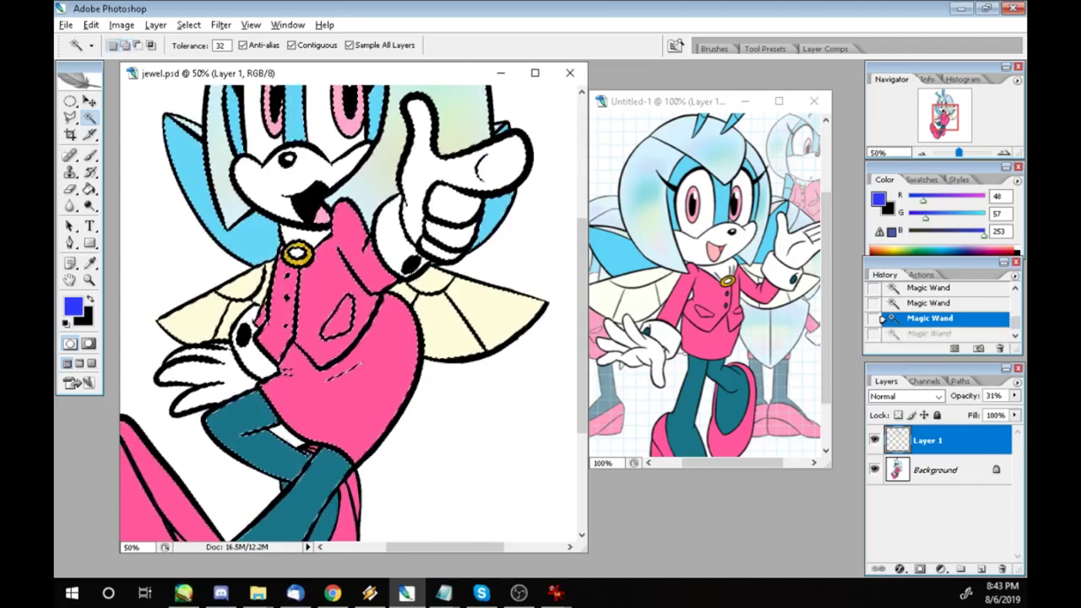
scroll(250, 414, "down", 5)
left_click(207, 299, "shift")
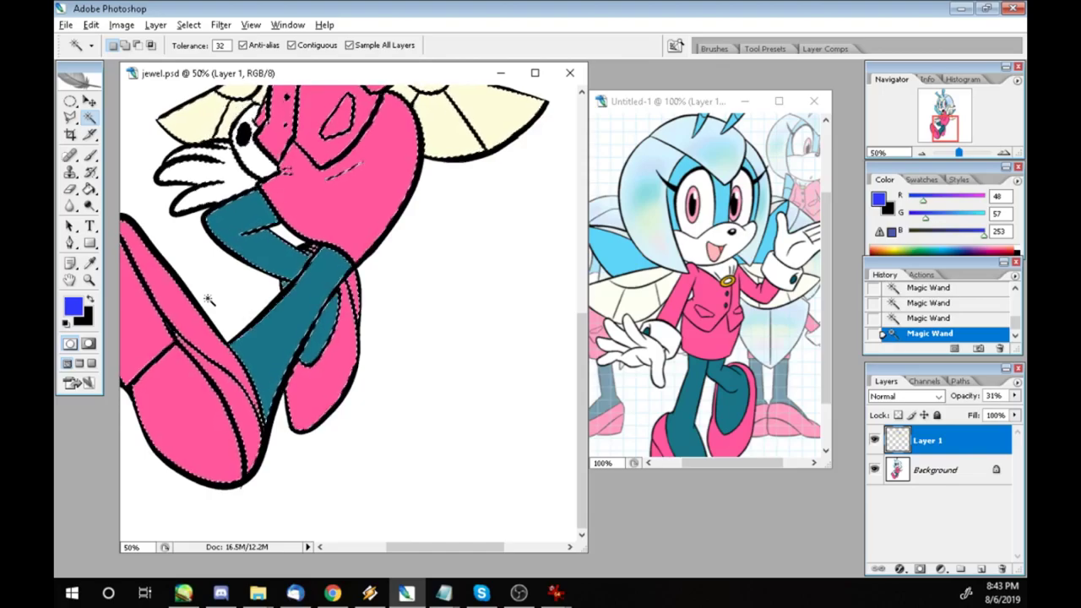
Flatten the image and create two new empty layers above the background
scroll(207, 299, "up", 5)
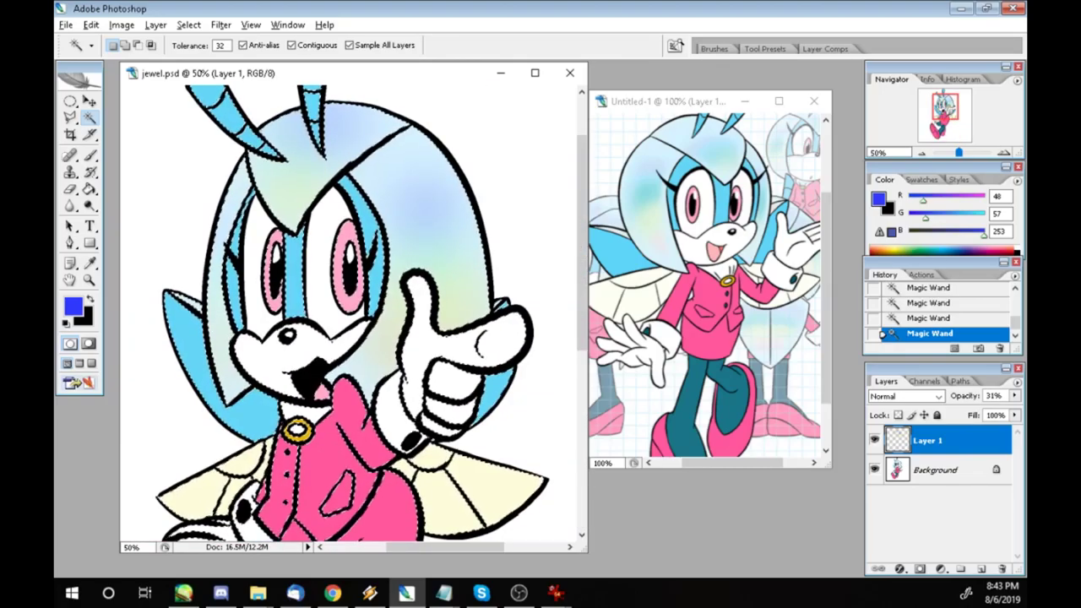
left_click(155, 25)
left_click(183, 479)
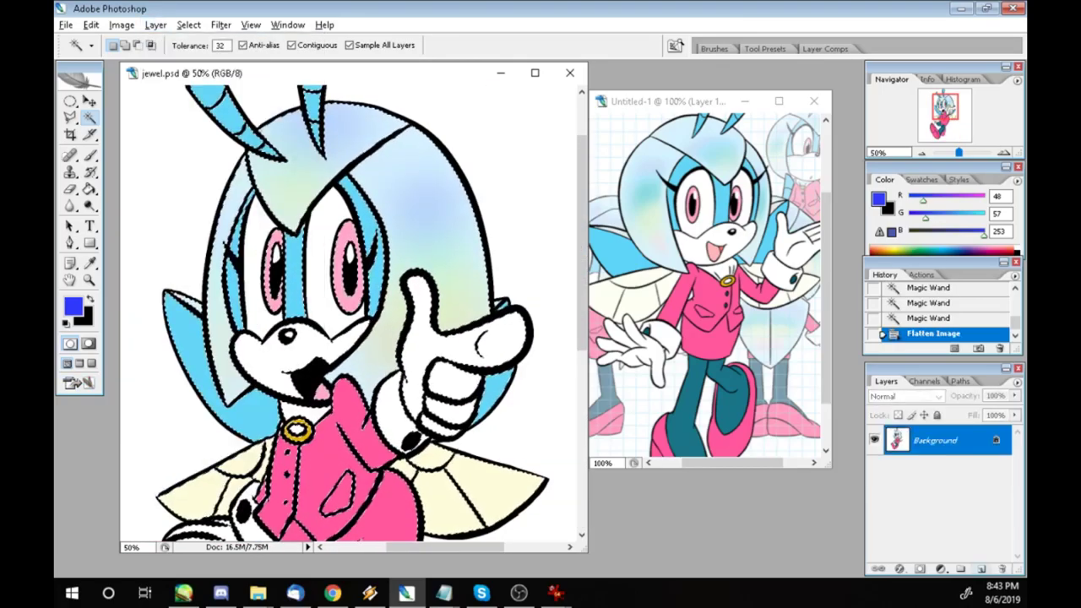
left_click(982, 569)
left_click(982, 570)
Set Layer 1 to Multiply at 38% opacity and Layer 2 to Lighten at 42% opacity
left_click(927, 470)
left_click(906, 397)
left_click(897, 101)
left_click(1015, 397)
left_click_drag(1015, 410, 964, 410)
left_click(928, 440)
left_click(907, 396)
left_click(905, 150)
left_click_drag(963, 411, 969, 410)
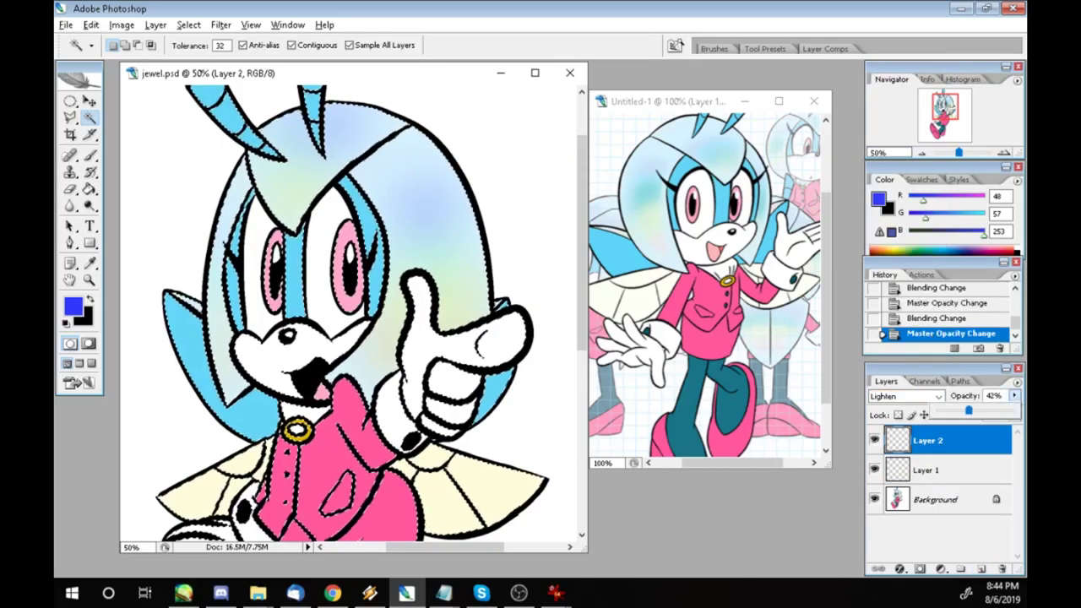
With the 9 px Pencil in blue, outline shadow areas on Layer 1 along the helmet's right side and its pointed front piece
left_click(90, 155)
left_click(151, 168)
left_click_drag(405, 169, 422, 212)
key("ctrl+z")
left_click(928, 470)
left_click_drag(459, 235, 454, 328)
left_click_drag(435, 277, 451, 325)
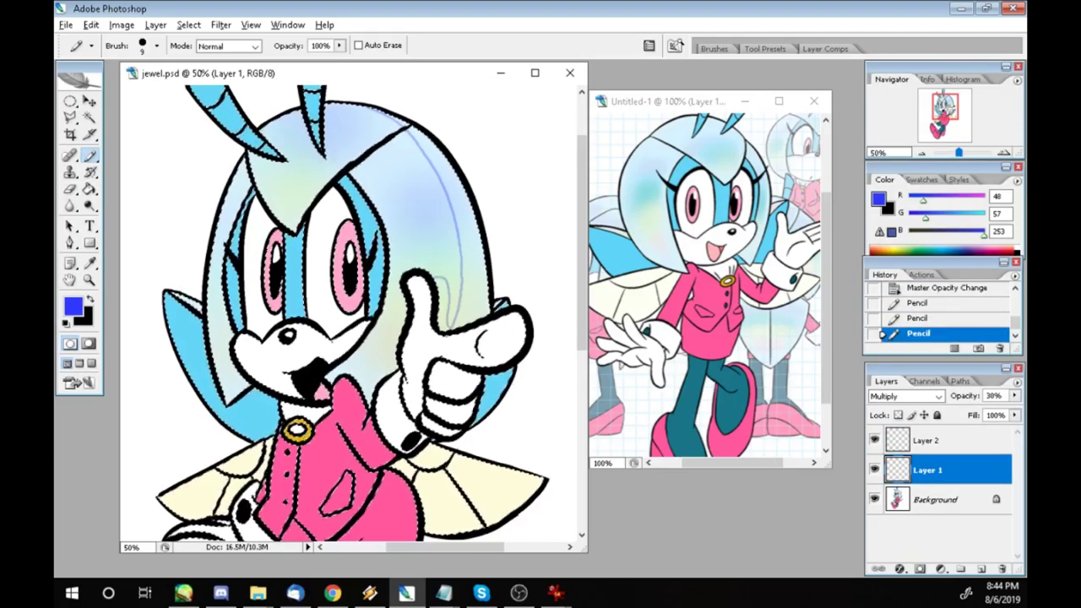
left_click_drag(285, 222, 302, 221)
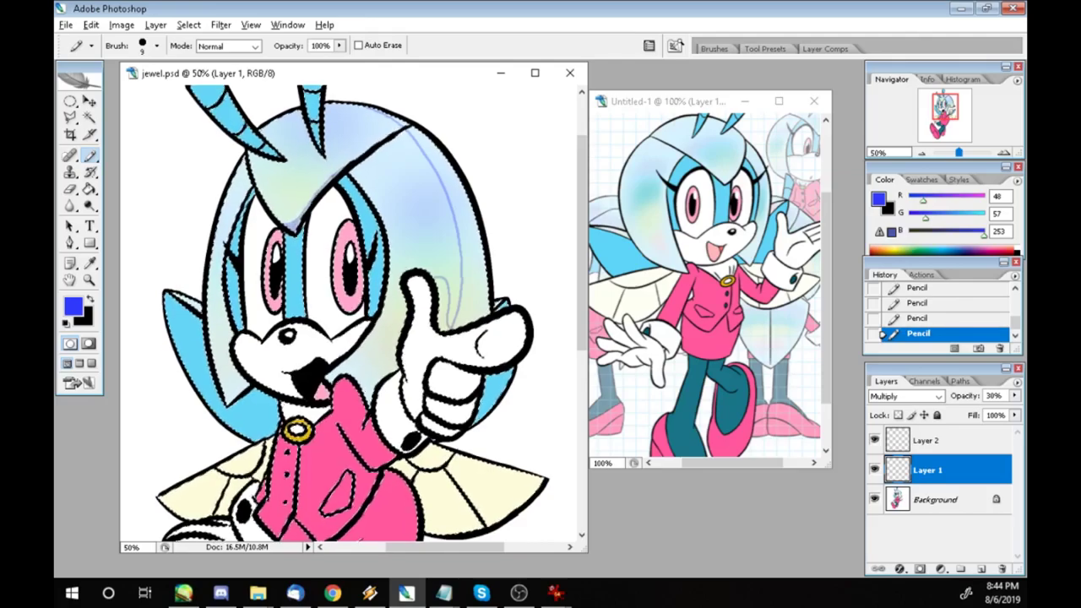
Fill the outlined shadow areas on the helmet's right side and front point with the blue colour
key("g")
left_click(300, 223)
left_click(390, 118)
left_click(456, 186)
left_click(477, 295)
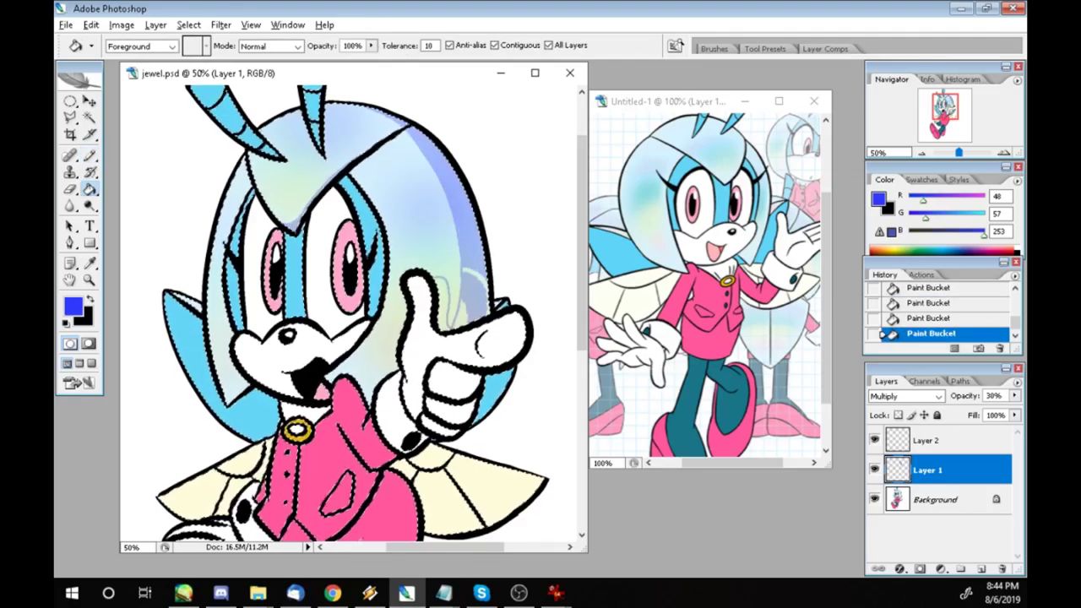
Outline and fill blue shadows on the pointing hand, covering the fingertip, curled fingers, thumb and palm edge
key("b")
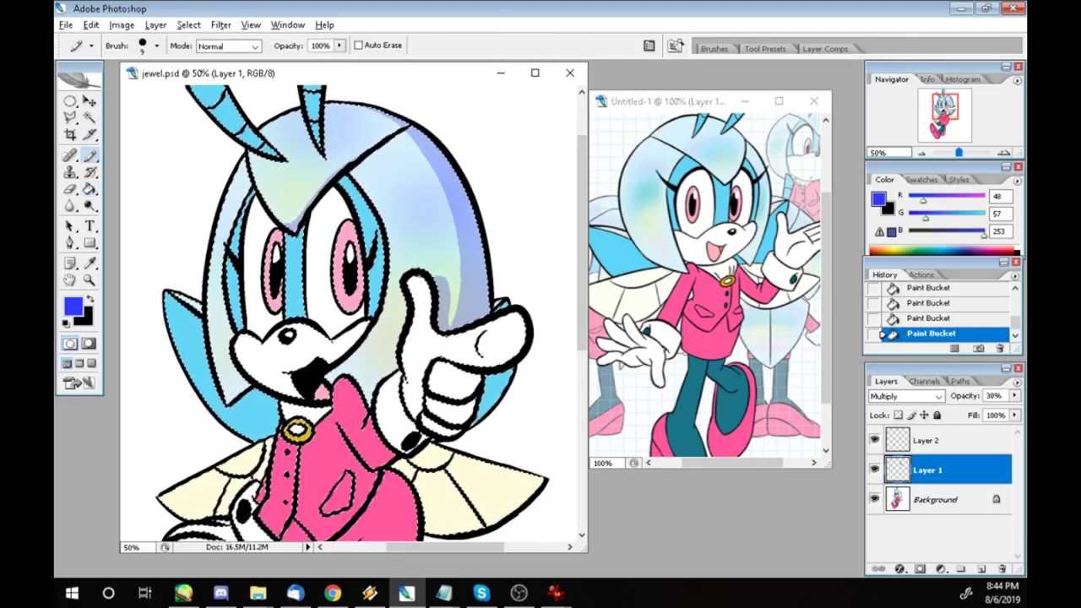
left_click_drag(429, 337, 439, 335)
mouse_move(503, 316)
left_mouse_down()
mouse_move(462, 395)
mouse_move(460, 424)
left_mouse_up()
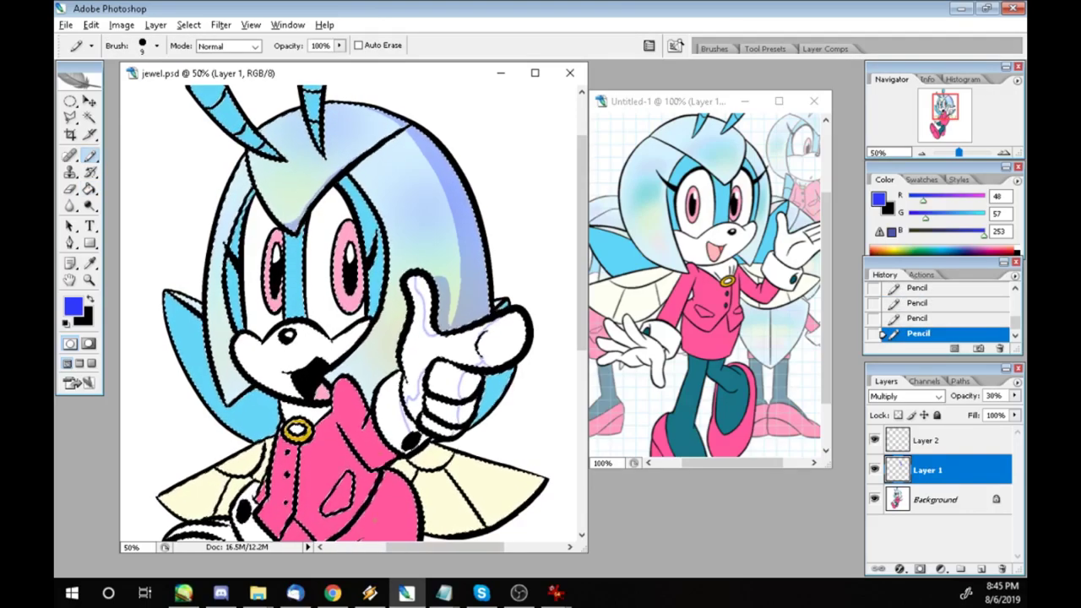
key("g")
left_click(501, 342)
left_click(470, 391)
left_click(465, 419)
left_click(412, 397)
left_click(428, 308)
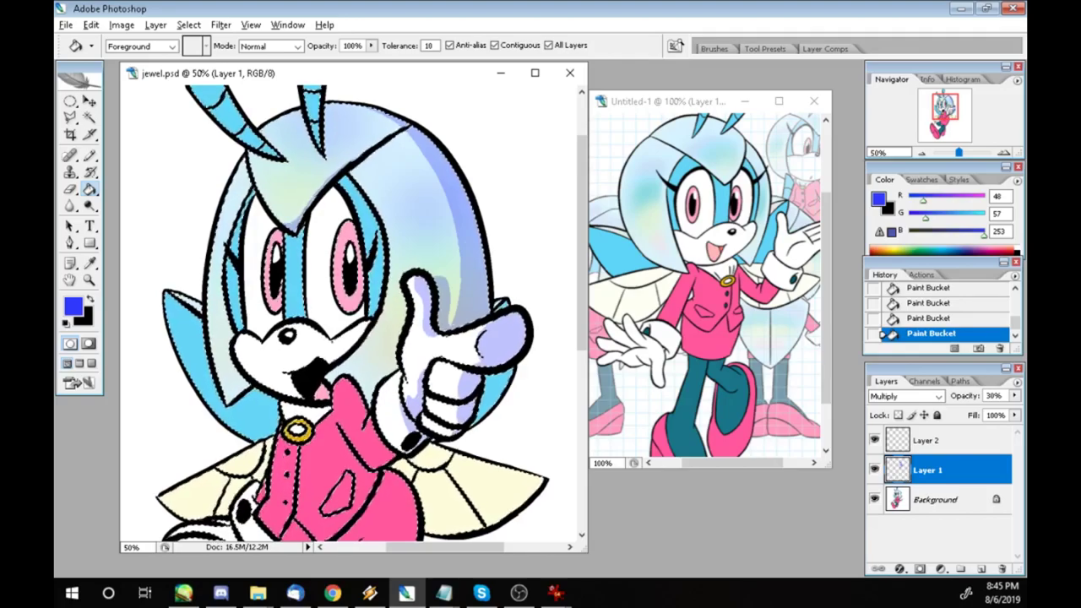
Outline and fill blue shadows on the shoulder and lower sleeve of the pink jacket's raised arm
key("b")
left_click_drag(387, 444, 380, 463)
key("ctrl+z")
left_click_drag(369, 423, 385, 448)
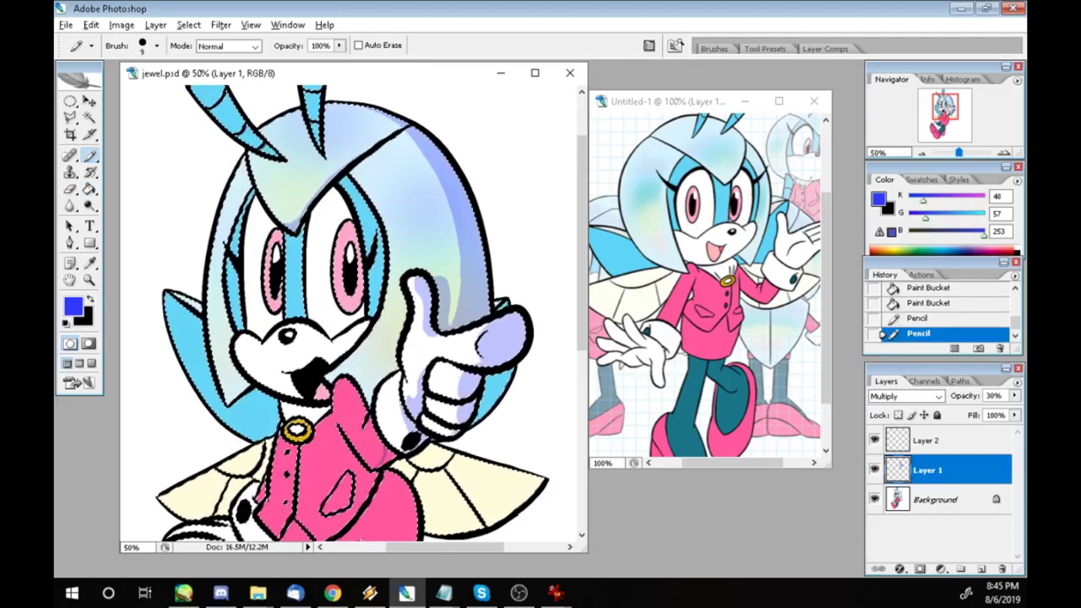
left_click_drag(336, 387, 364, 427)
key("g")
left_click(354, 401)
left_click(379, 454)
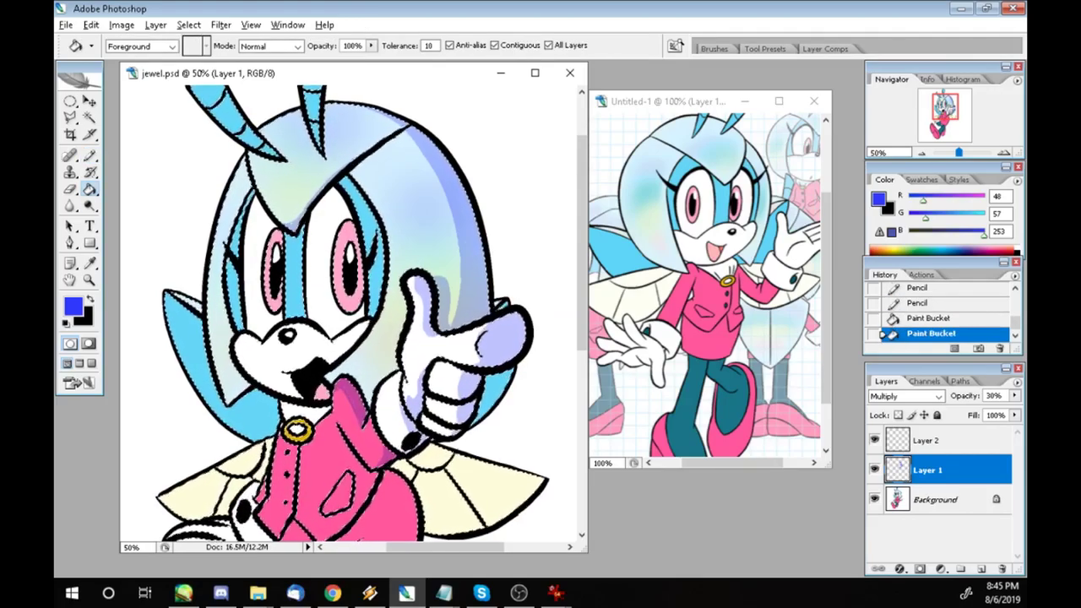
Outline and fill blue shadows on the right cheek, the upper irises and the blue area beside the eye
key("b")
left_click_drag(332, 340, 343, 350)
left_click_drag(338, 340, 345, 345)
left_click_drag(346, 340, 343, 349)
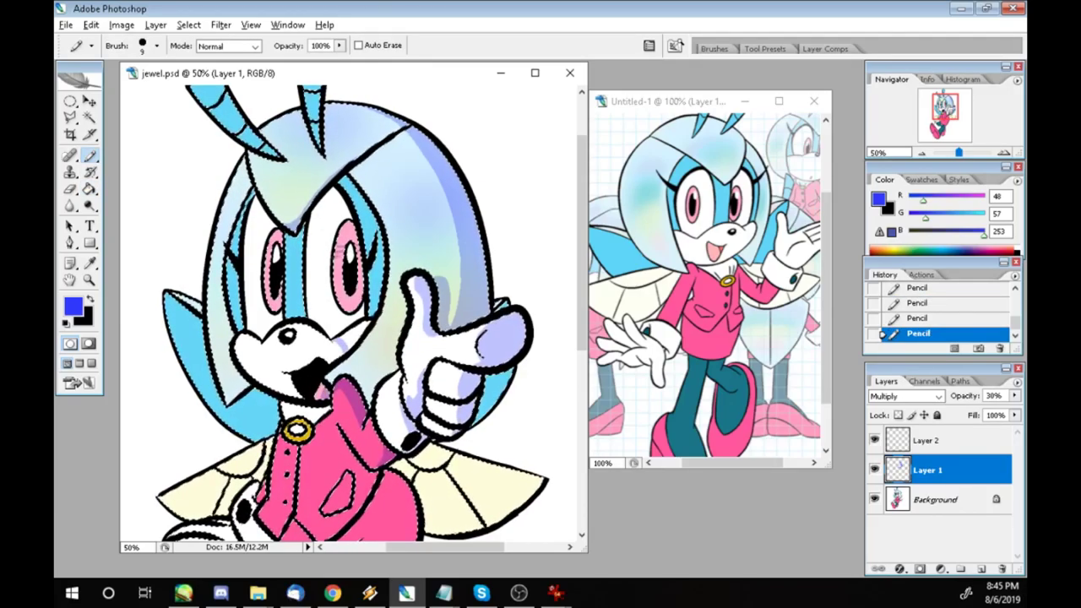
key("g")
left_click(350, 334)
left_click(366, 211)
left_click(347, 230)
left_click(274, 239)
Draw blue Pencil shadows along the helmet's left inner edge and beside the left eye
key("b")
left_click(250, 229)
left_click_drag(225, 340, 241, 386)
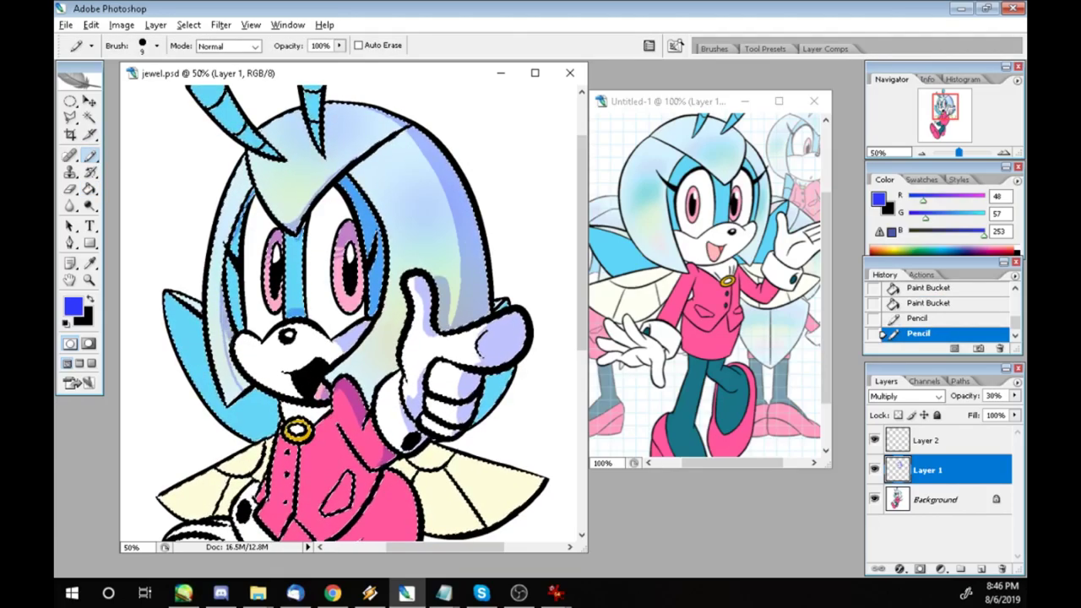
left_click(248, 369)
left_click_drag(246, 168, 228, 240)
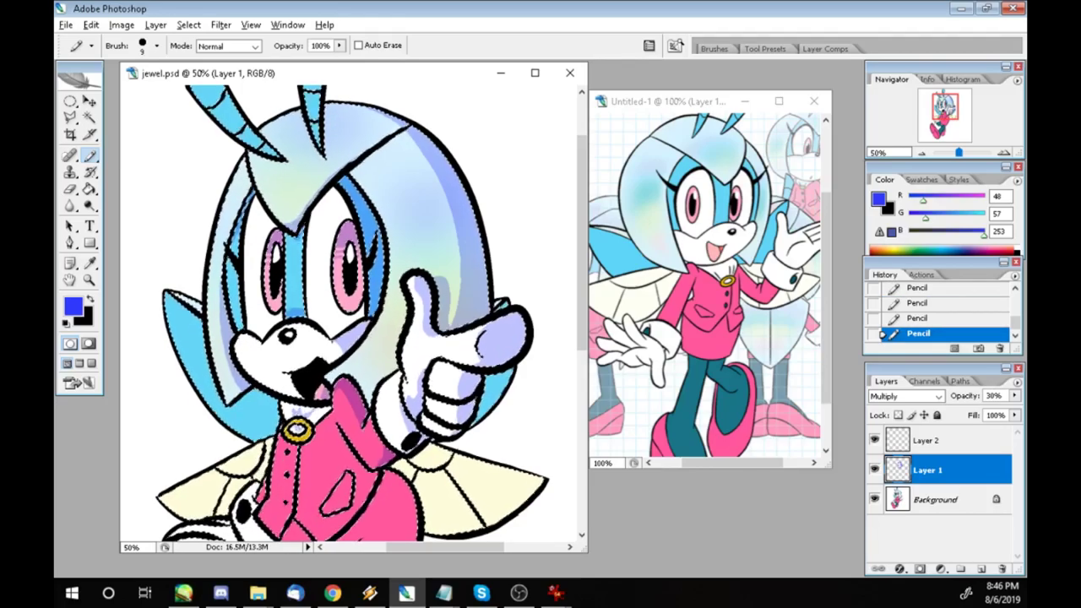
Outline and fill blue shadows on the blue wing behind the helmet's left side
left_click_drag(179, 304, 201, 351)
left_click_drag(225, 399, 260, 435)
key("g")
left_click(194, 324)
left_click(247, 414)
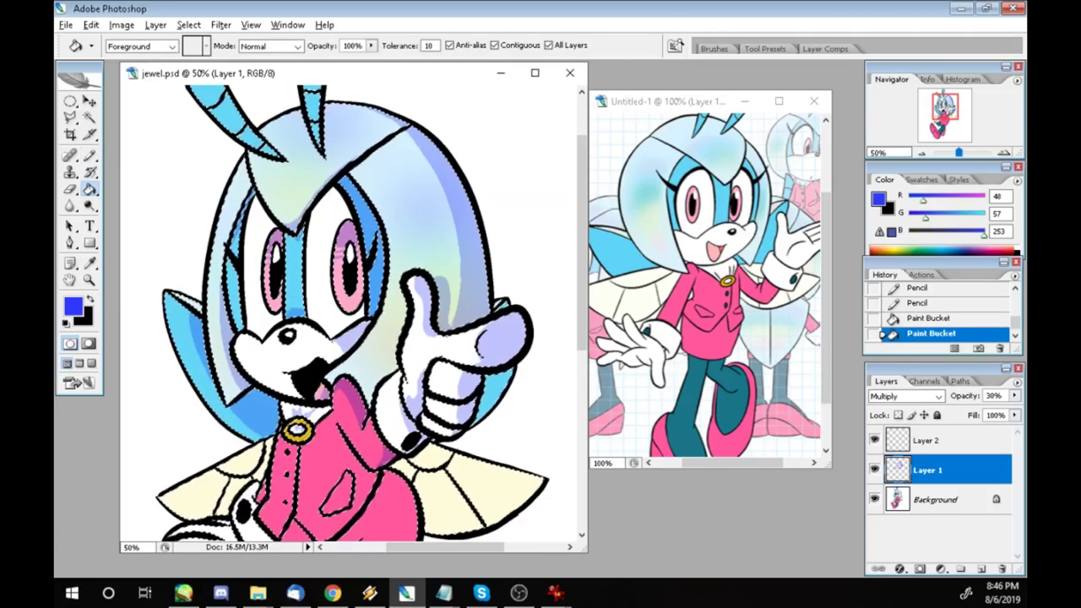
Draw blue Pencil shadows on the blue wing behind the pointing hand and on the left cream wing
key("b")
left_click_drag(503, 376, 476, 421)
mouse_move(264, 453)
left_mouse_down()
mouse_move(221, 479)
mouse_move(211, 502)
left_mouse_up()
Outline a shadow down the right side of the pink skirt and along the jacket's edge, and fill it with blue
scroll(354, 313, "down", 3)
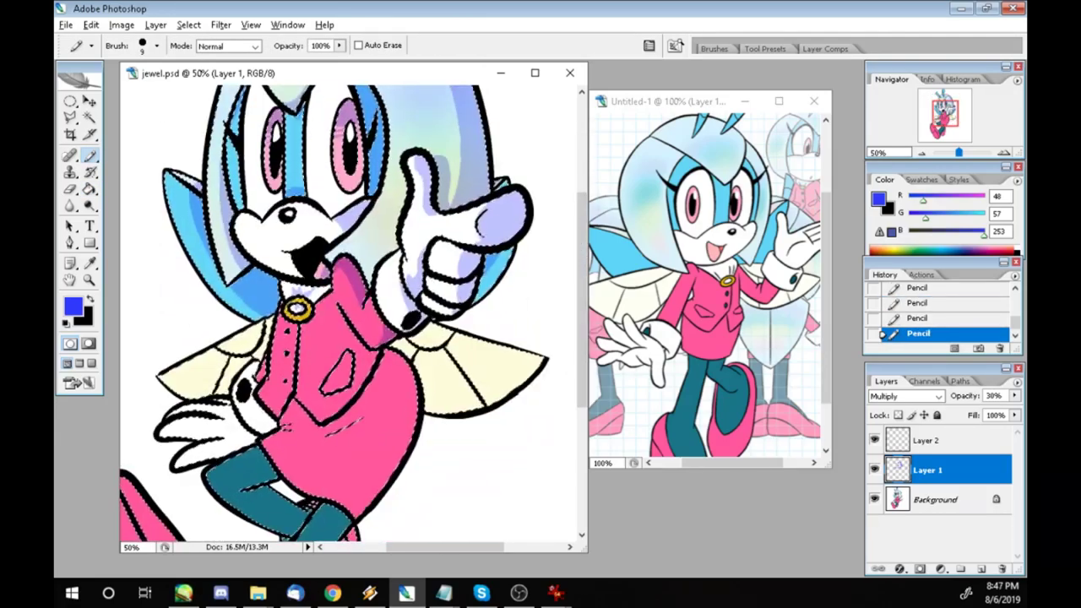
left_click_drag(371, 482, 366, 508)
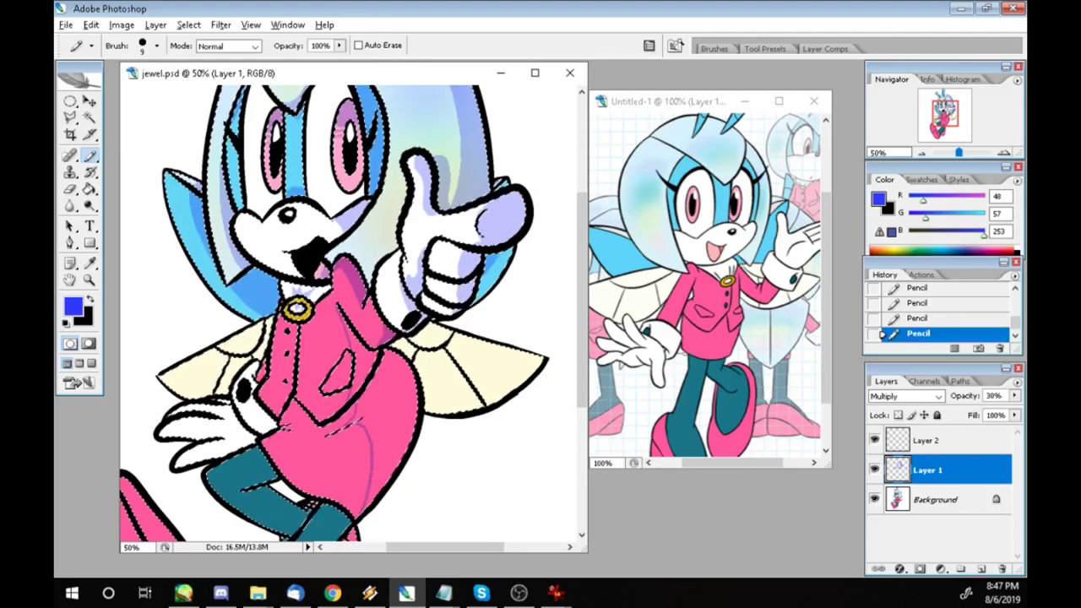
key("g")
left_click(363, 356)
key("ctrl+z")
key("b")
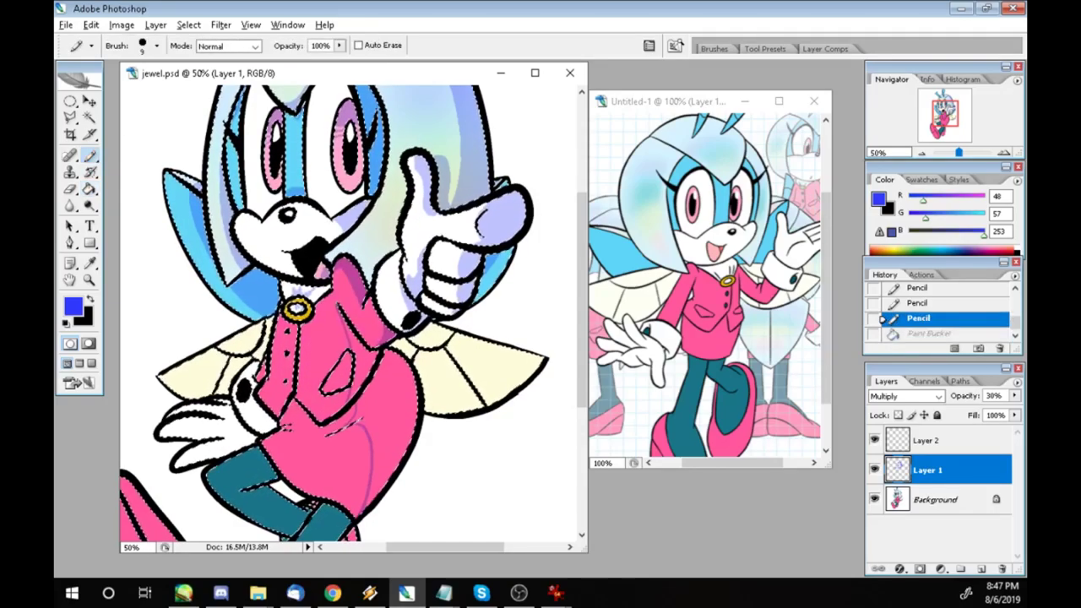
left_click_drag(355, 397, 350, 417)
key("g")
left_click(363, 358)
left_click(396, 409)
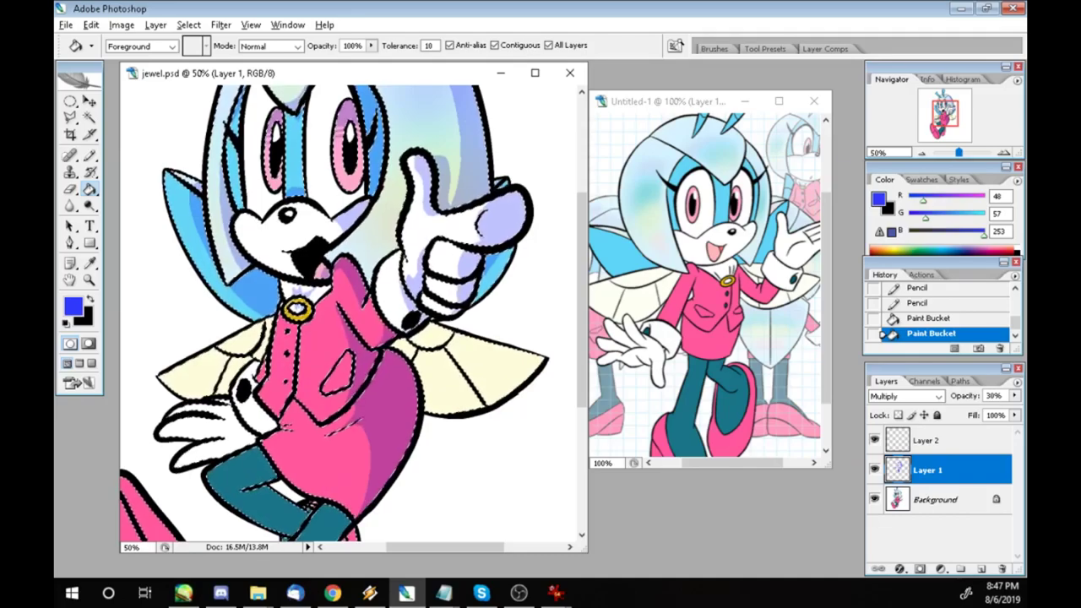
Outline the shadow edges on the right cream wing and fill its shaded segments with blue
key("b")
left_click_drag(411, 343, 427, 391)
left_click_drag(426, 389, 427, 411)
left_click_drag(452, 335, 463, 358)
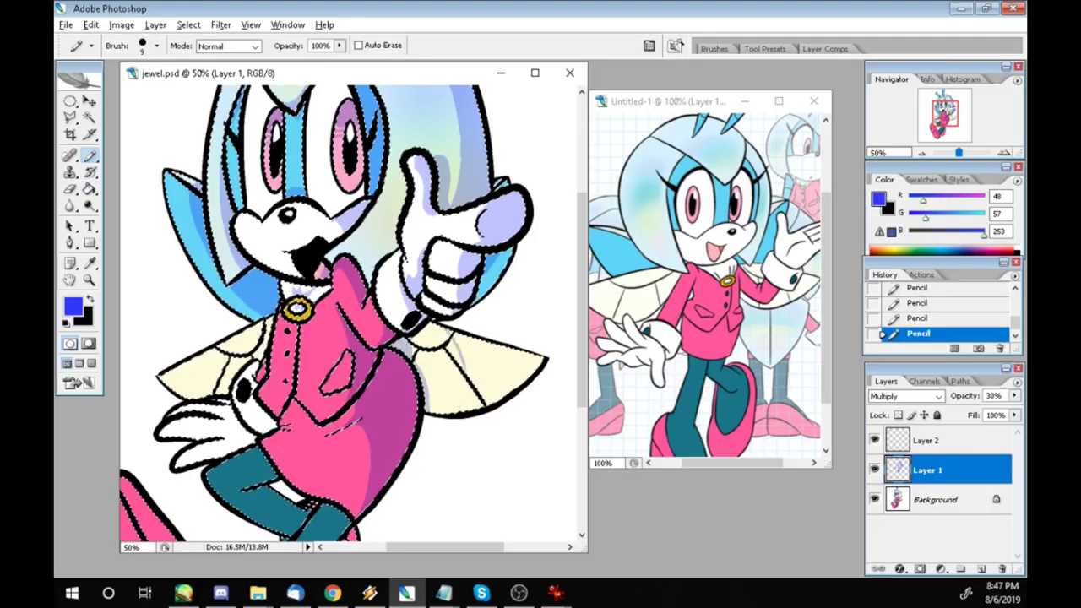
key("g")
left_click(499, 370)
left_click(470, 395)
Outline and fill blue shadows on the lowered hand and its cuff, and shade the left cream wing beside the jacket
key("b")
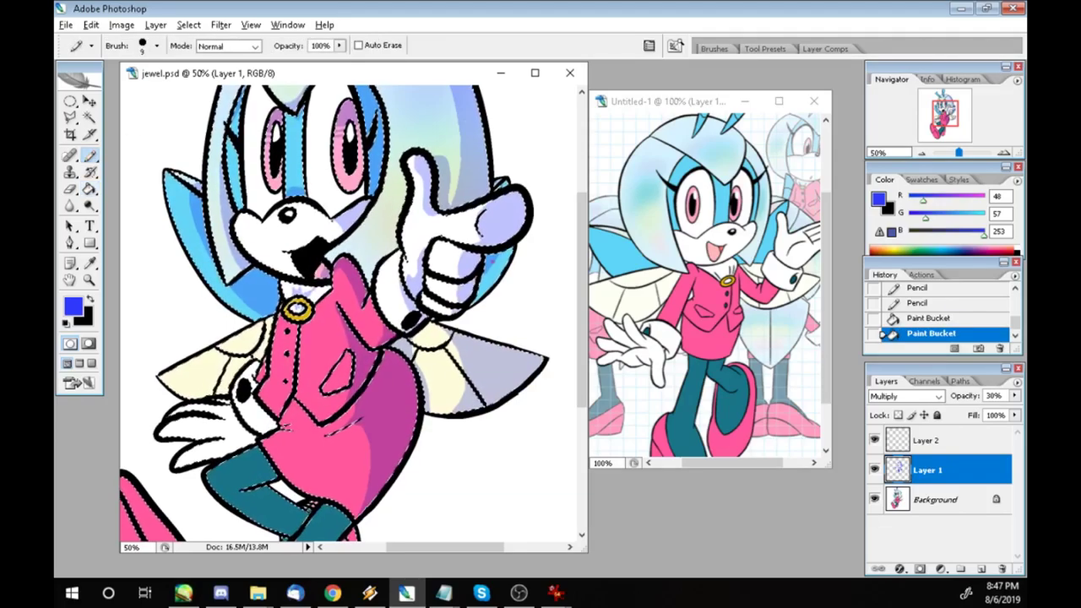
left_click(554, 492)
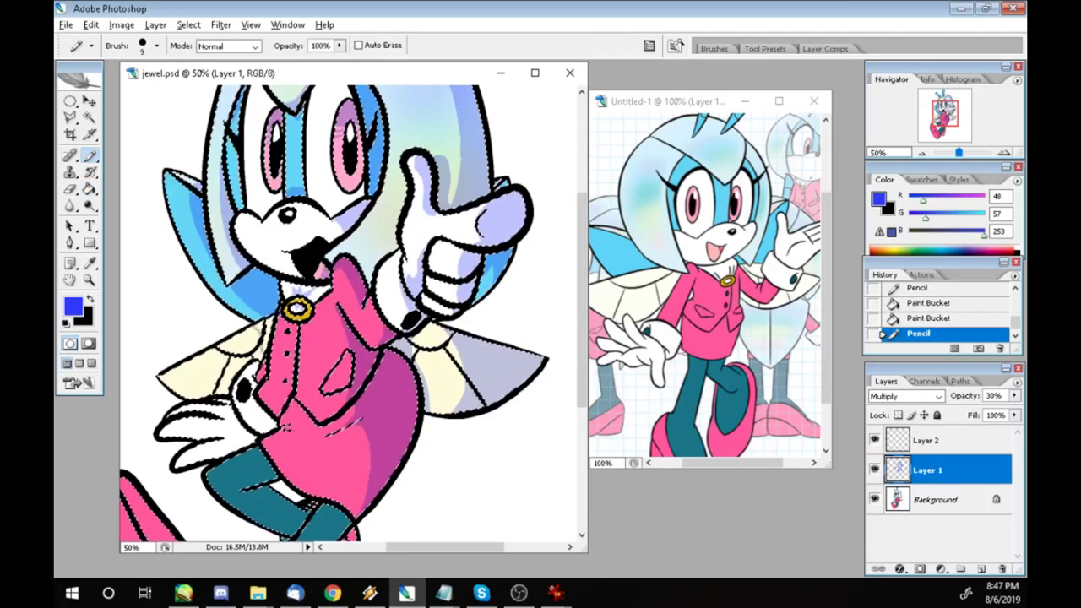
left_click_drag(269, 322, 257, 365)
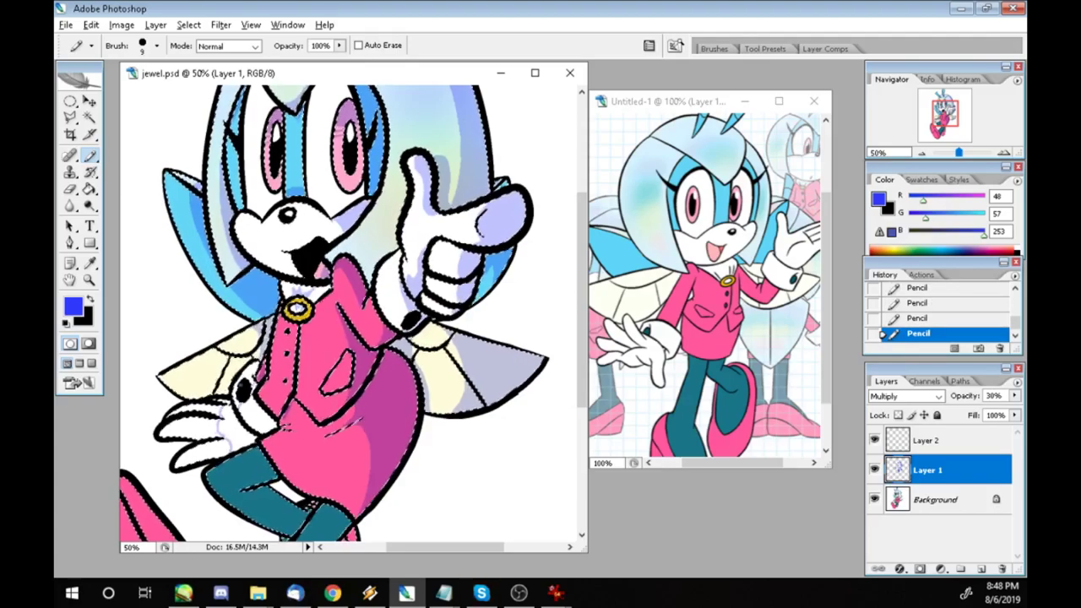
key("g")
left_click(260, 419)
left_click(239, 436)
key("b")
left_click(250, 415)
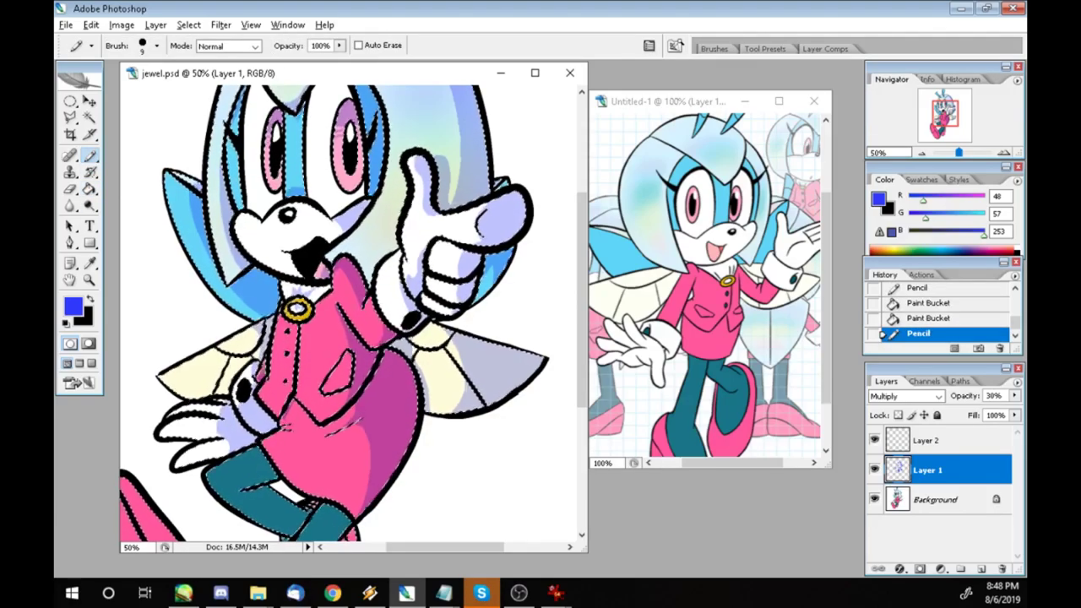
Draw a blue shadow on the skirt beneath the jacket's hem and fill shadow areas on the teal legs
left_click_drag(582, 300, 582, 416)
left_click_drag(283, 180, 338, 186)
left_click_drag(330, 187, 360, 174)
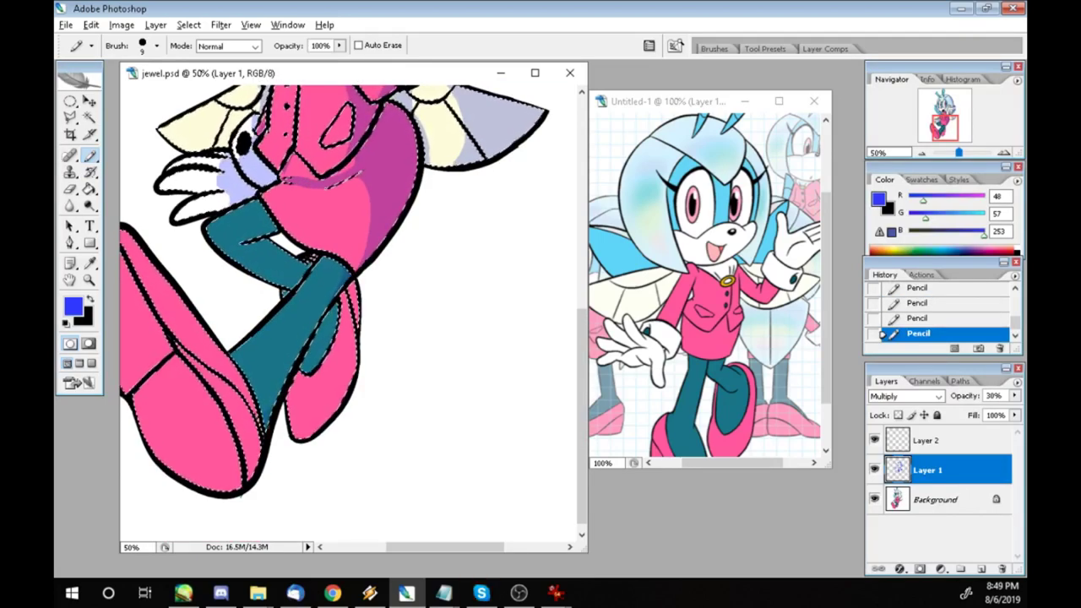
key("Tab")
key("Tab")
key("g")
left_click(287, 264)
left_click(340, 274)
Outline and fill blue shadows on the rear pink boot and the teal calf beside it
key("b")
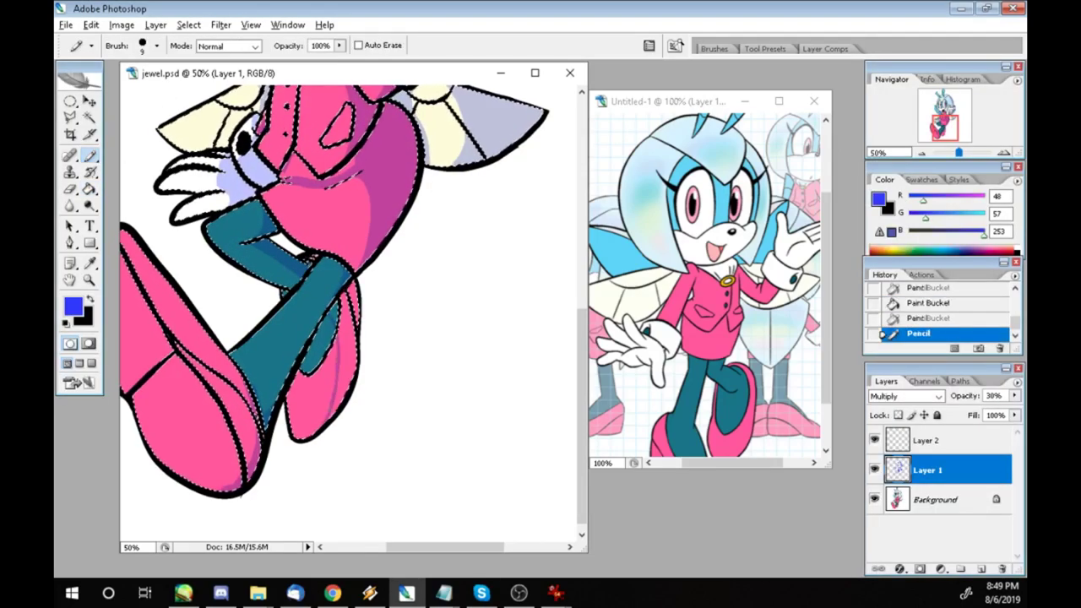
key("g")
key("b")
left_click_drag(336, 293, 311, 348)
key("g")
left_click(341, 274)
left_click(324, 338)
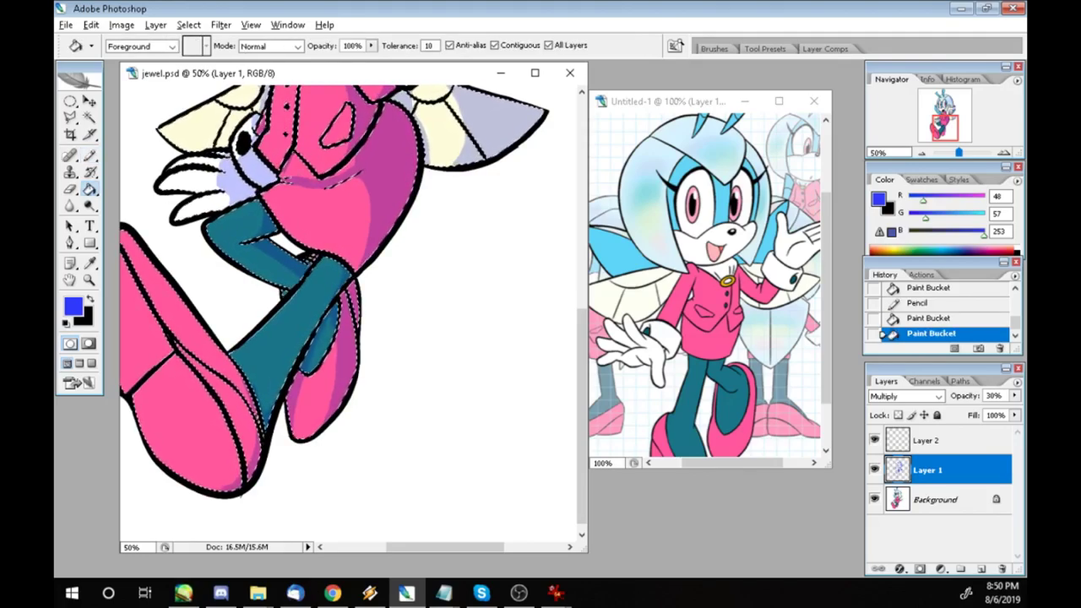
Add further blue Pencil shadow strokes around the jacket's lower edge on the Multiply layer
scroll(351, 313, "up", 3)
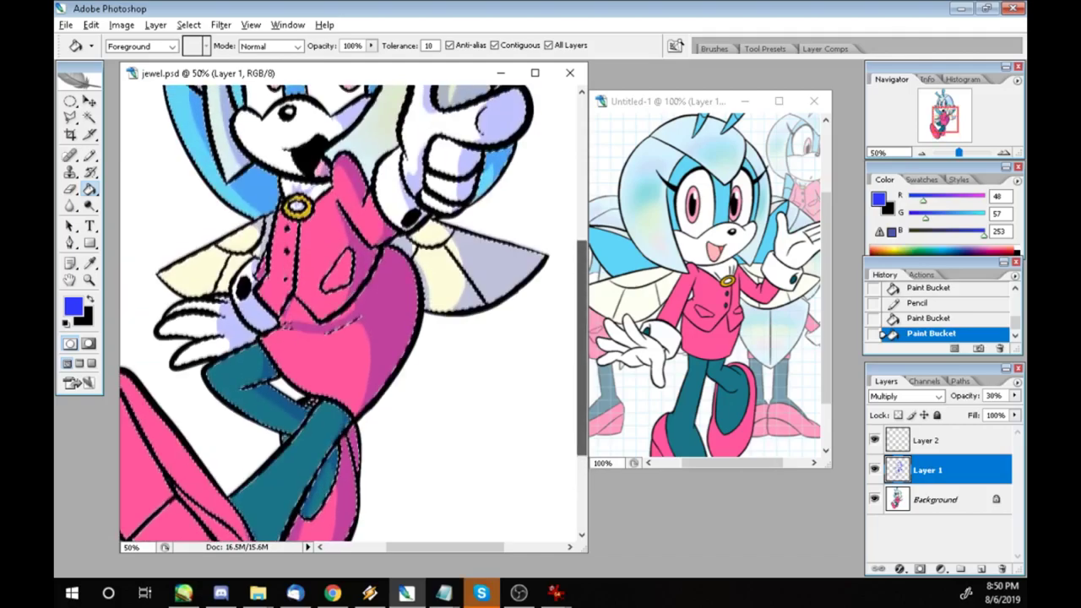
scroll(351, 313, "down", 2)
scroll(351, 313, "left", 3)
key("b")
mouse_move(430, 225)
left_mouse_down()
mouse_move(478, 213)
mouse_move(433, 225)
left_mouse_up()
left_click_drag(448, 225, 479, 212)
Swap the foreground and background colours and replace the black swatch with a pale yellow
scroll(351, 313, "up", 5)
left_click_drag(582, 232, 582, 212)
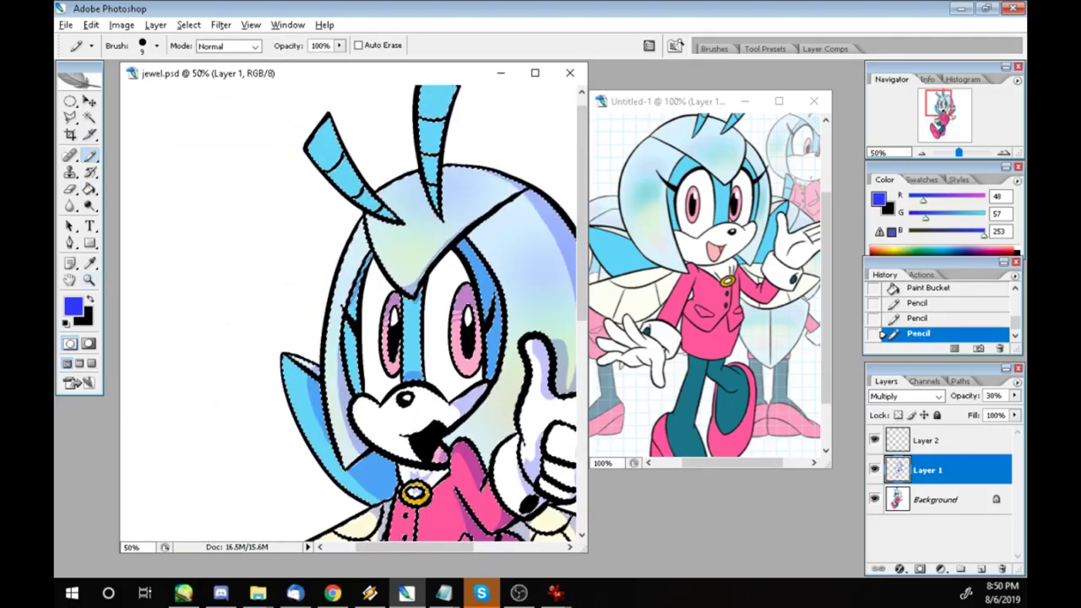
key("x")
left_click(73, 307)
left_click(598, 404)
left_click(404, 307)
left_click(598, 468)
left_click(435, 309)
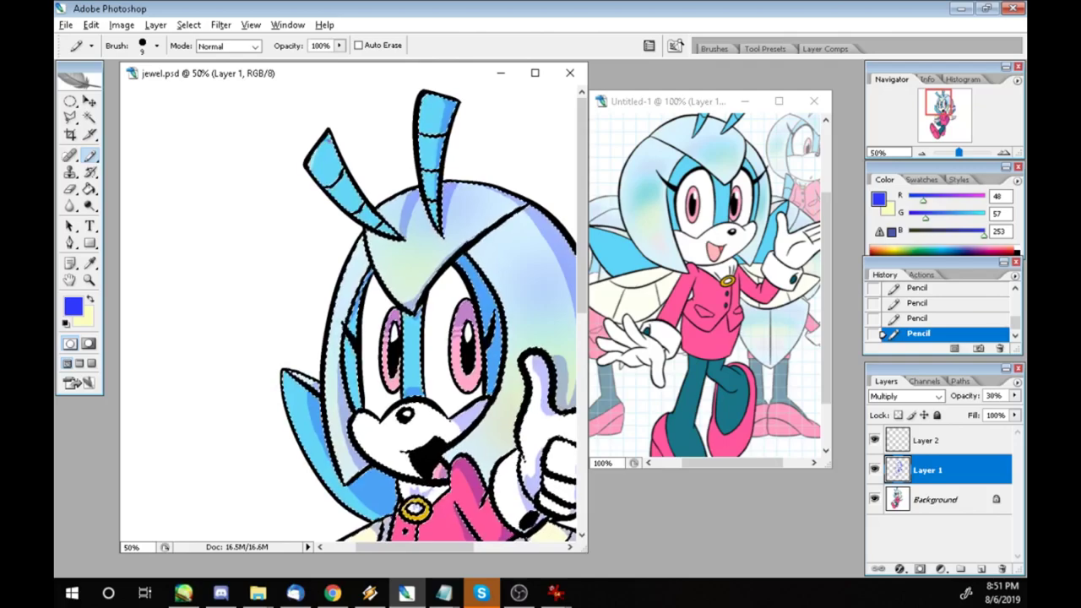
Erase the stray shadow on the helmet between the two antennae and touch up its edge with the Pencil
key("e")
left_click_drag(405, 223, 412, 202)
left_click_drag(414, 196, 406, 217)
left_click_drag(416, 194, 400, 232)
key("b")
mouse_move(399, 228)
left_mouse_down()
mouse_move(395, 211)
mouse_move(400, 231)
left_mouse_up()
Switch to Layer 2 with pale yellow as the foreground colour and undo the recent Pencil highlight strokes
key("x")
key("alt+bracketright")
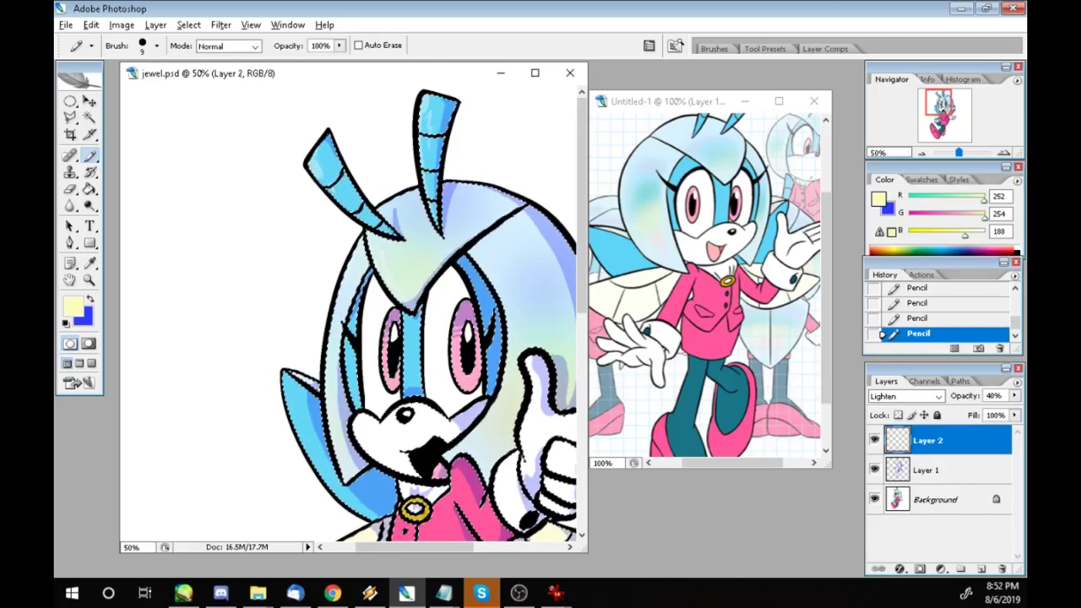
key("ctrl+alt+z")
key("ctrl+alt+z")
key("ctrl+alt+z")
key("ctrl+alt+z")
key("ctrl+alt+z")
key("ctrl+alt+z")
key("ctrl+alt+z")
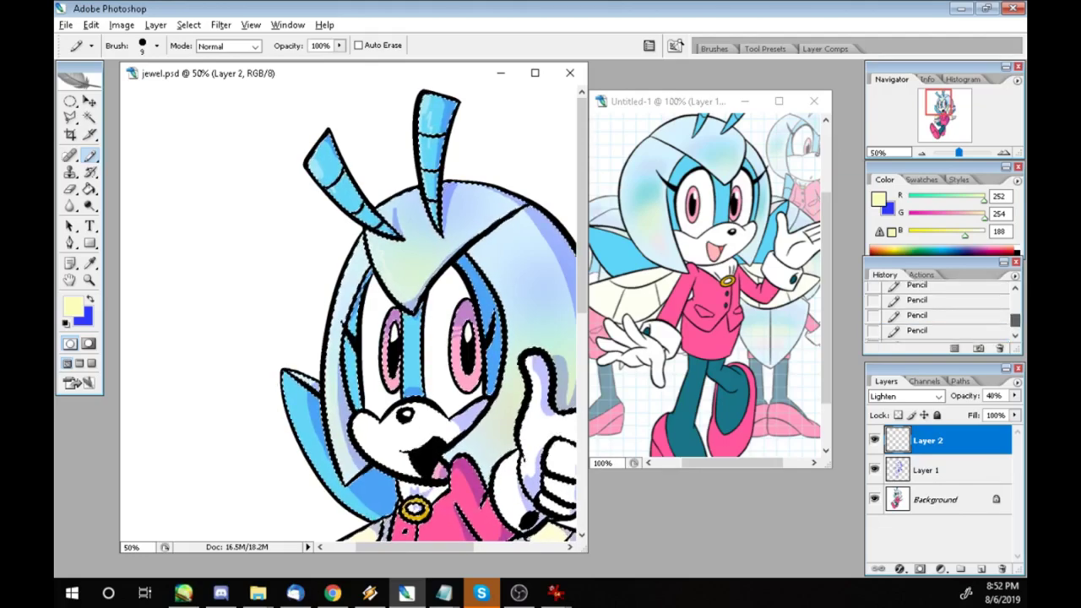
key("ctrl+alt+z")
key("ctrl+alt+z")
key("ctrl+alt+z")
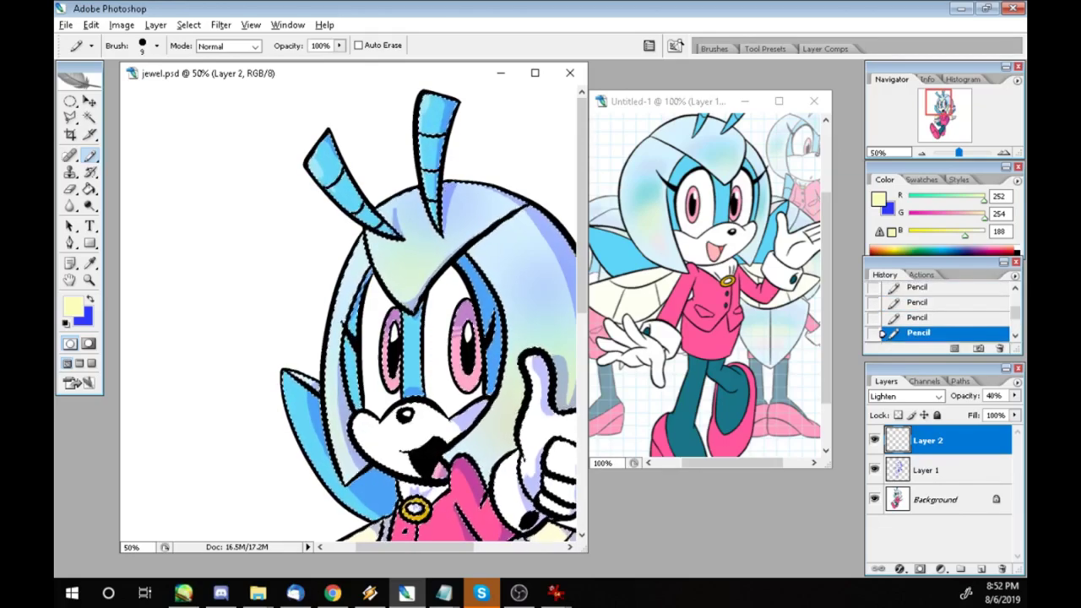
key("ctrl+shift+z")
key("ctrl+alt+z")
Set the foreground colour to white and draw small Pencil highlights on the helmet on Layer 2
left_click(73, 306)
left_click(387, 307)
left_click(726, 297)
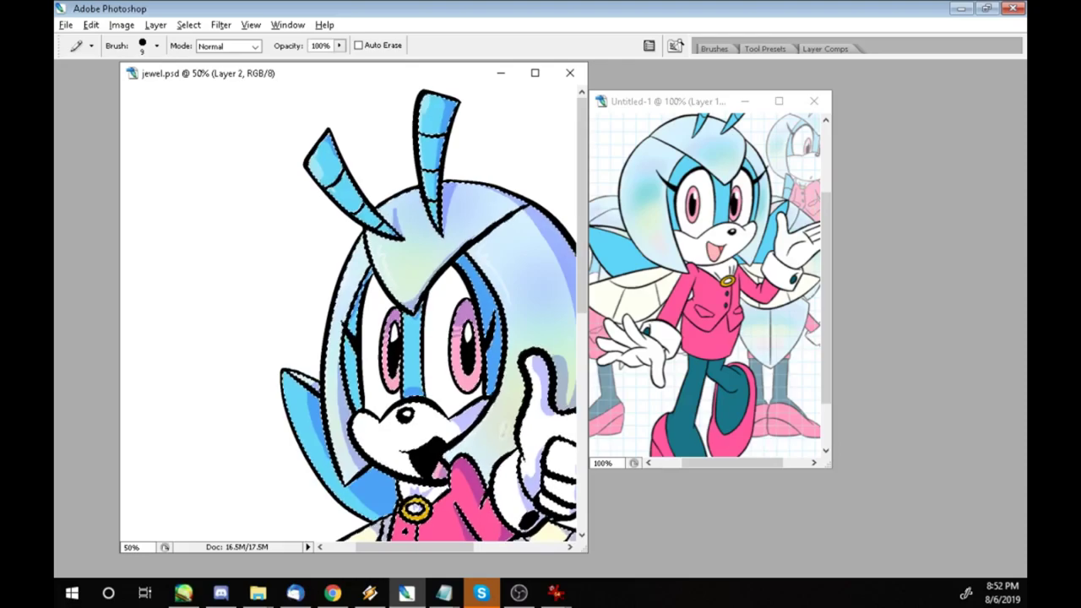
left_click_drag(582, 204, 582, 222)
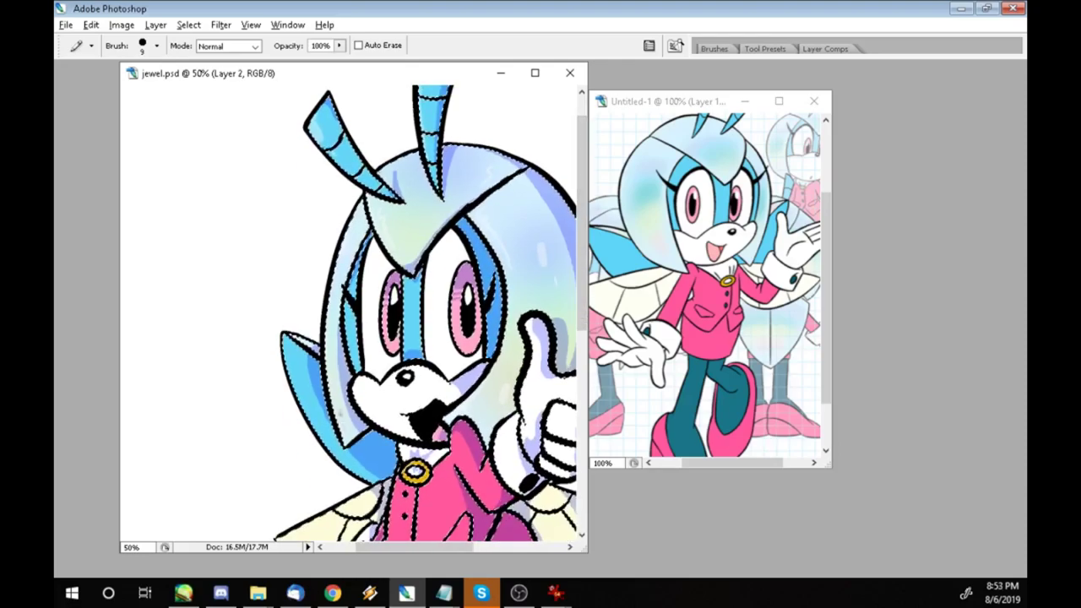
left_click_drag(414, 547, 442, 547)
left_click_drag(582, 223, 582, 268)
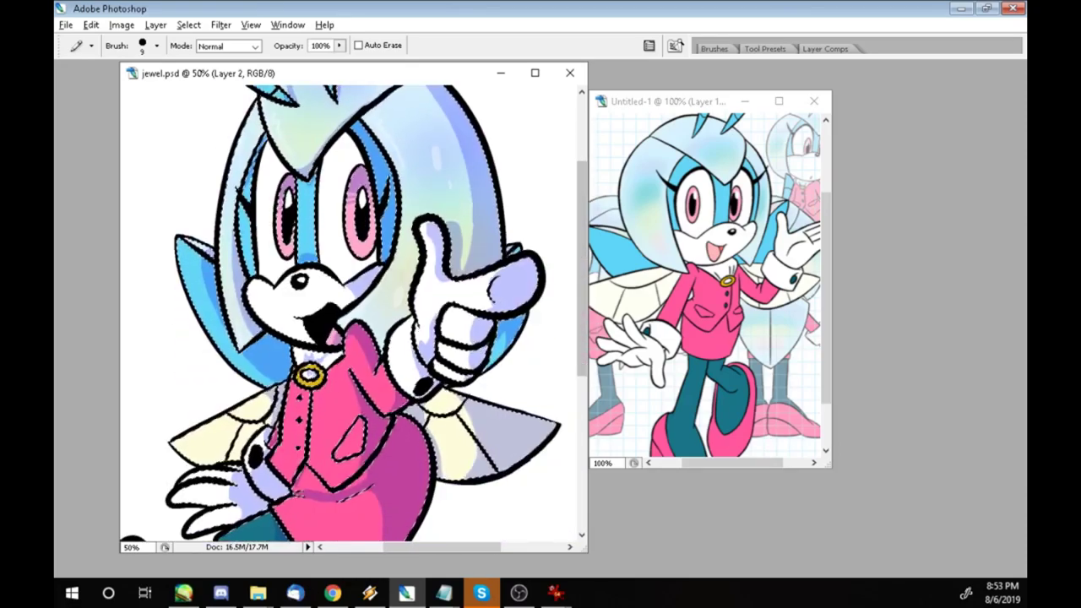
key("Tab")
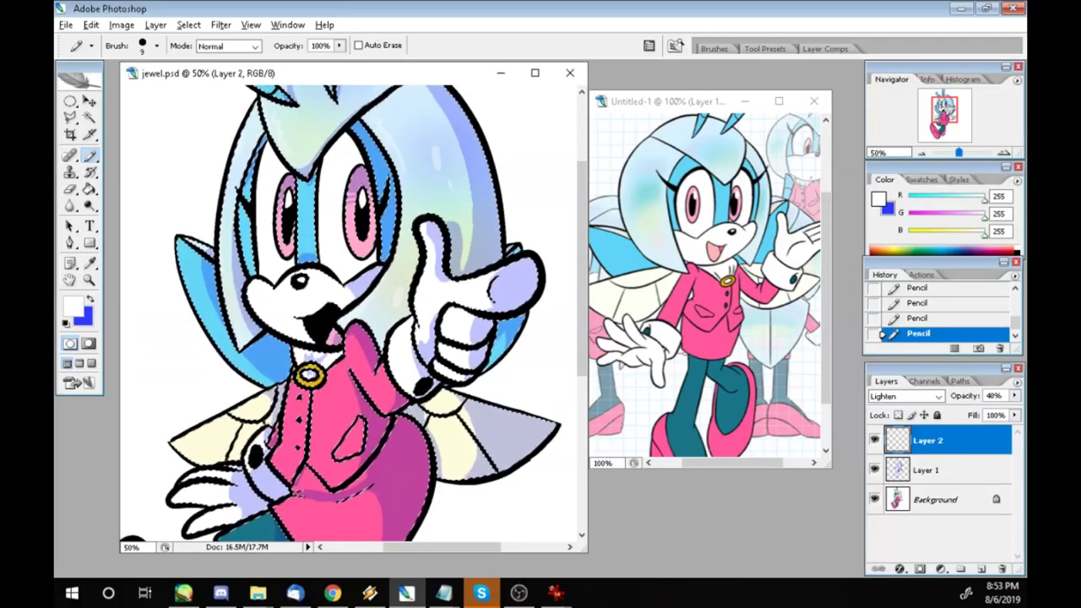
Set the foreground colour to a pale yellow with RGB 252, 254, 187
left_click(74, 306)
left_click(434, 307)
left_click(725, 297)
key("Tab")
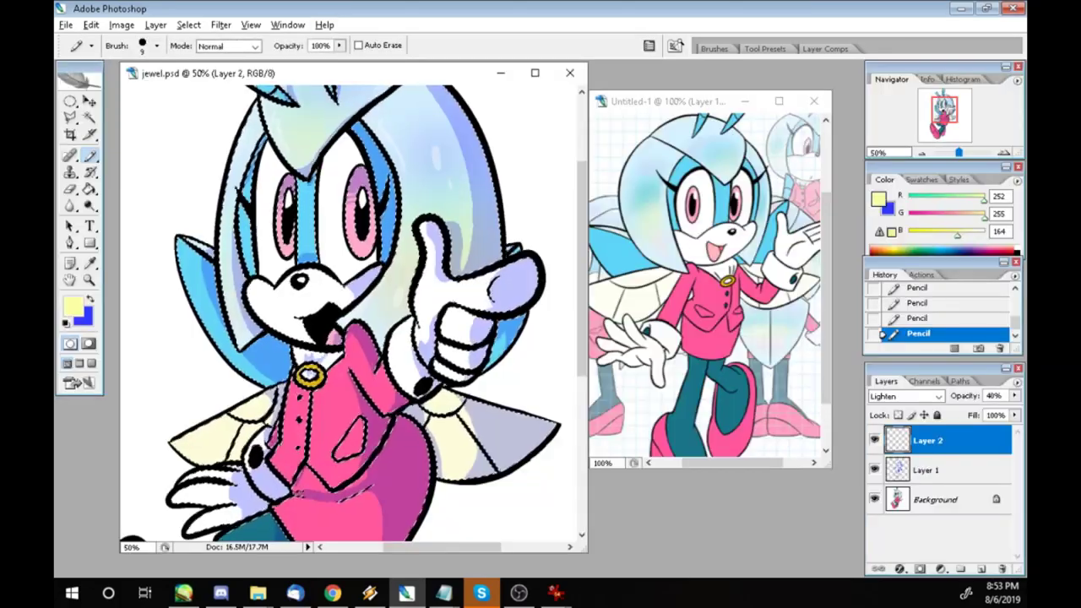
left_click(73, 305)
left_click(437, 306)
left_click(725, 297)
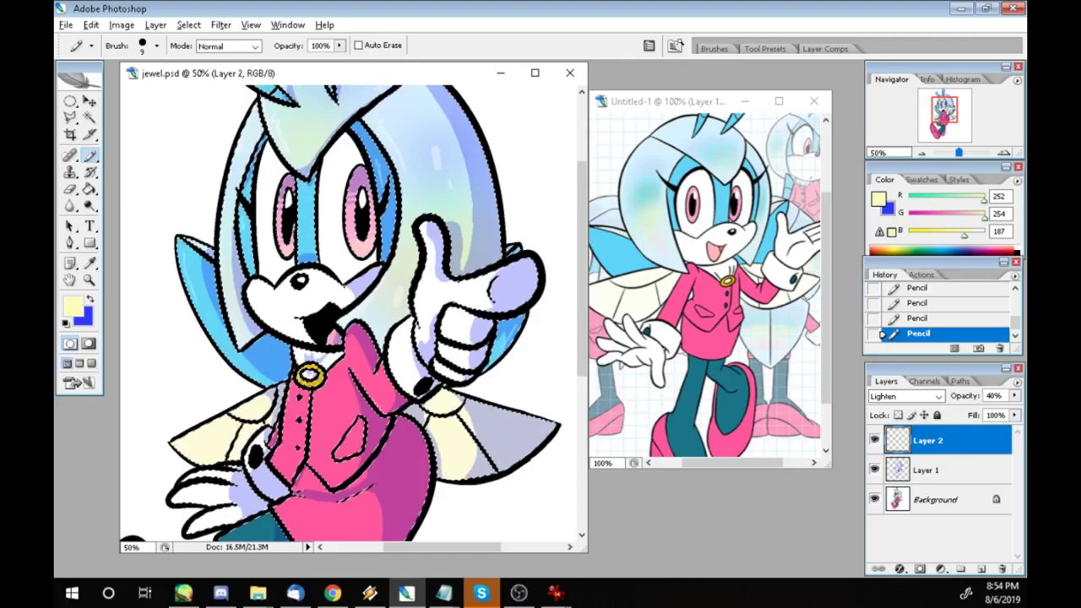
Pencil pale yellow highlights on the skirt's lower part and the large front boot, and clear the selection
left_click_drag(582, 328, 582, 414)
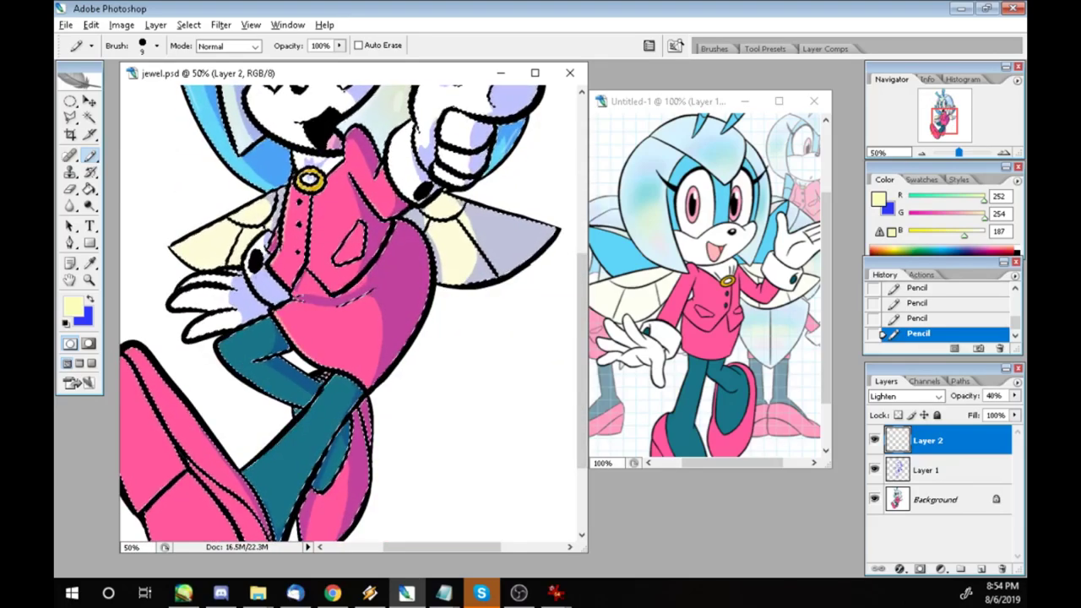
left_click_drag(323, 358, 356, 362)
left_click_drag(418, 512, 459, 384)
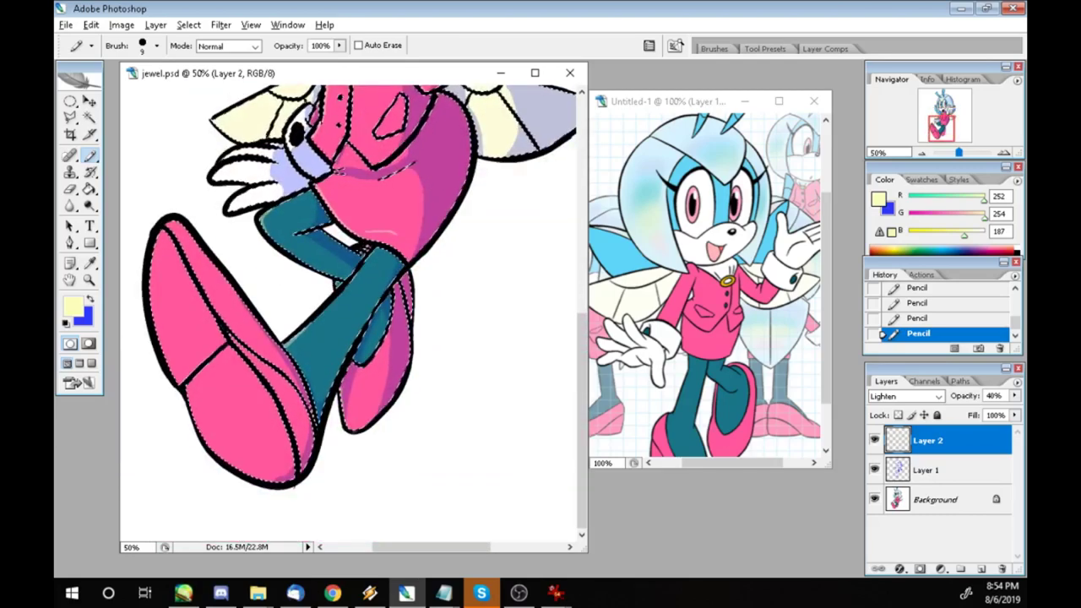
left_click_drag(177, 381, 155, 315)
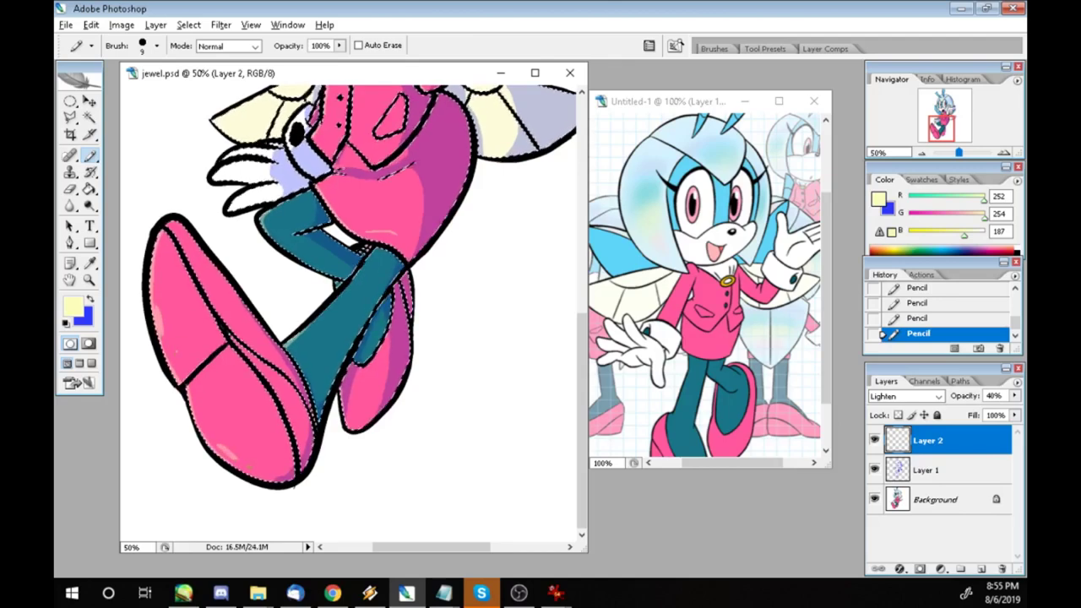
key("ctrl+minus")
key("ctrl+d")
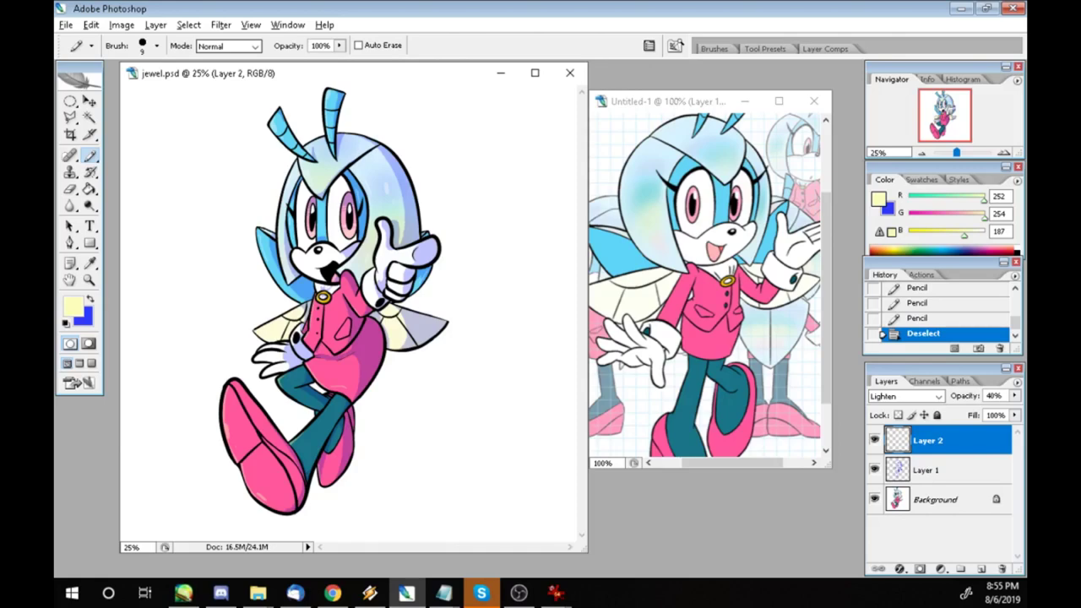
Select the white area around the figure and the gap beside the pointing hand's cuff, and fill both with orange on the Background layer
key("w")
left_click(466, 159)
left_click(373, 314, "shift")
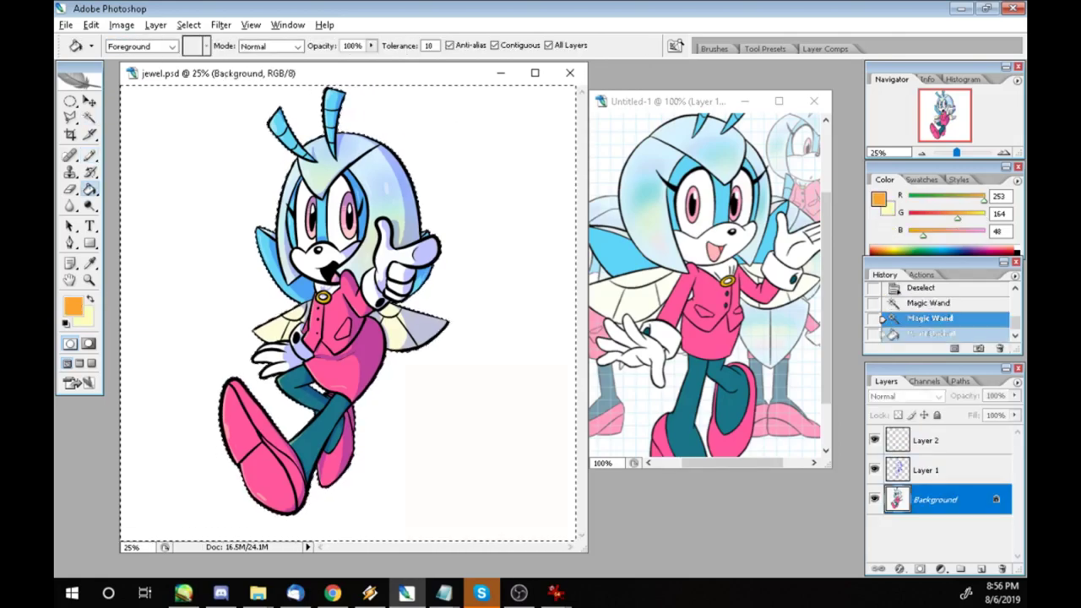
left_click(466, 159)
left_click(373, 314)
Refill both selected background areas with pale orange #fed59f
left_click(74, 305)
left_click(458, 307)
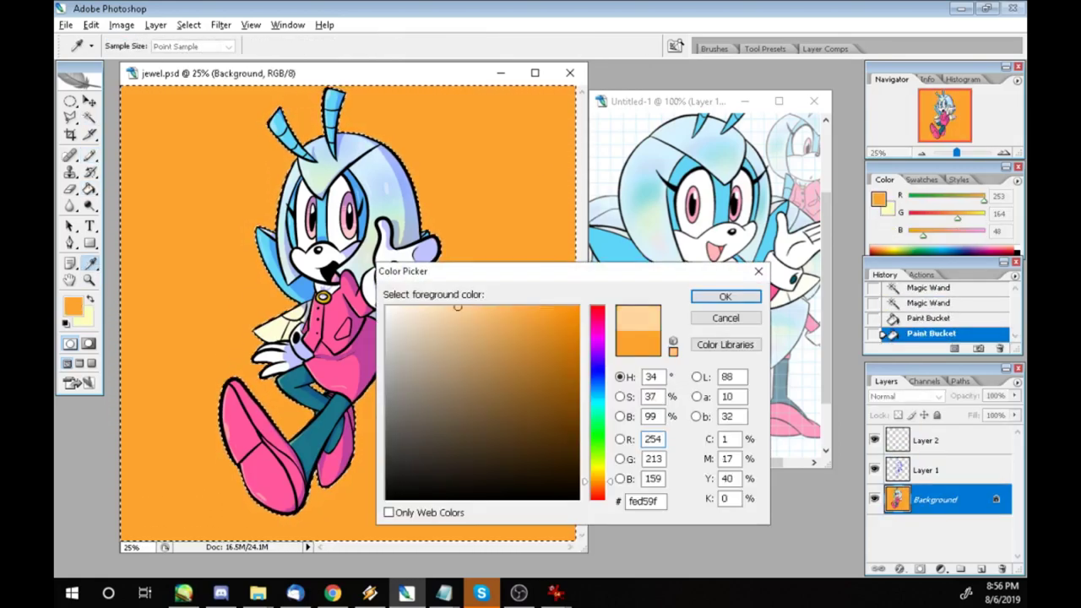
left_click(726, 297)
left_click(466, 158)
left_click(373, 314)
Set the foreground to orange (RGB 254, 178, 80) and set up the Brush tool with a textured tip at 2500 px
left_click(73, 306)
left_click(519, 307)
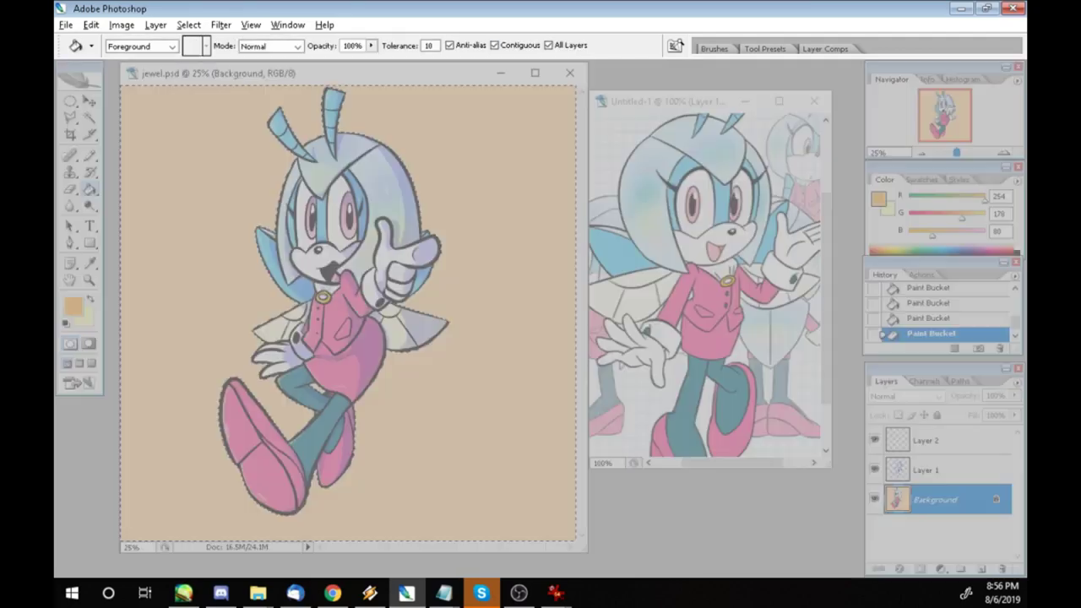
right_click(90, 154)
left_click(144, 157)
left_click(157, 46)
scroll(156, 203, "down", 3)
left_click_drag(227, 219, 227, 228)
left_click(156, 180)
left_click(157, 46)
left_click_drag(104, 87, 225, 87)
left_click(157, 45)
Paint mottled texture over the selected background in the current orange and again in a deeper orange
left_click_drag(363, 126, 490, 271)
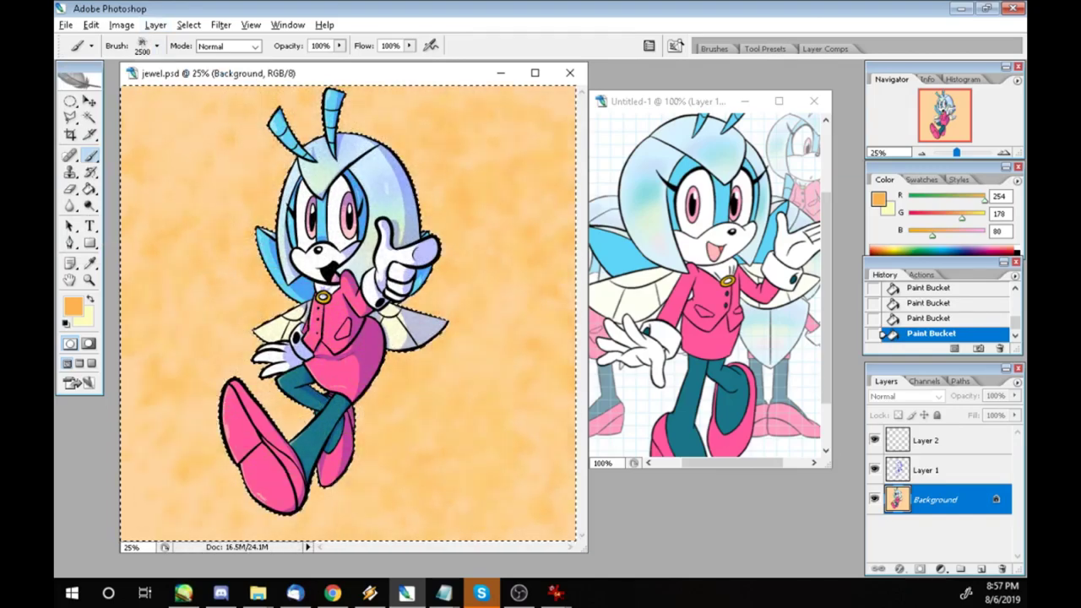
left_click(363, 312)
left_click(74, 307)
left_click(545, 314)
left_click(725, 297)
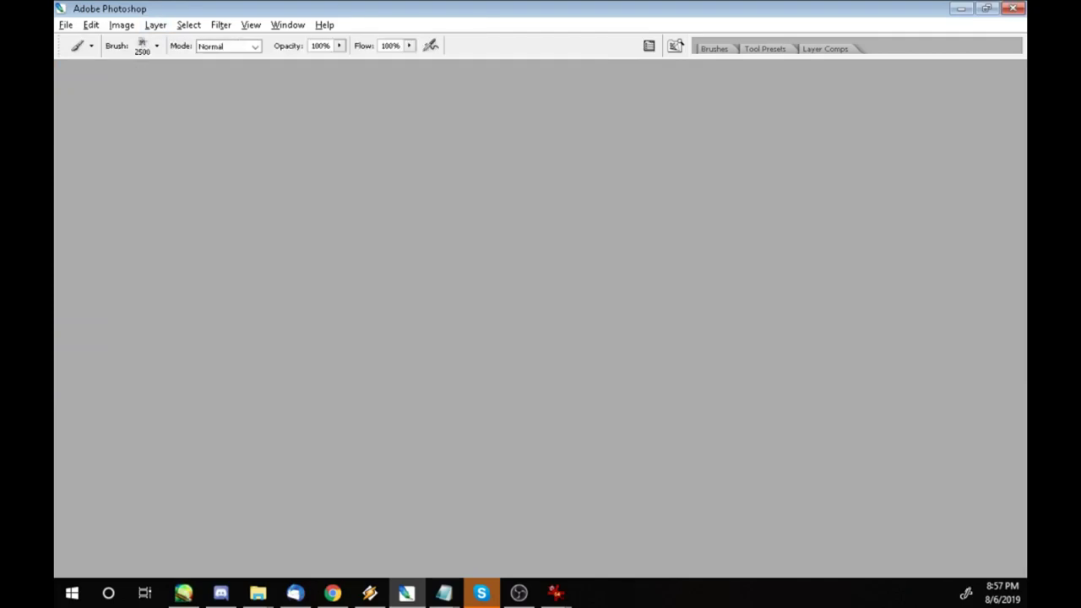
left_click(406, 338)
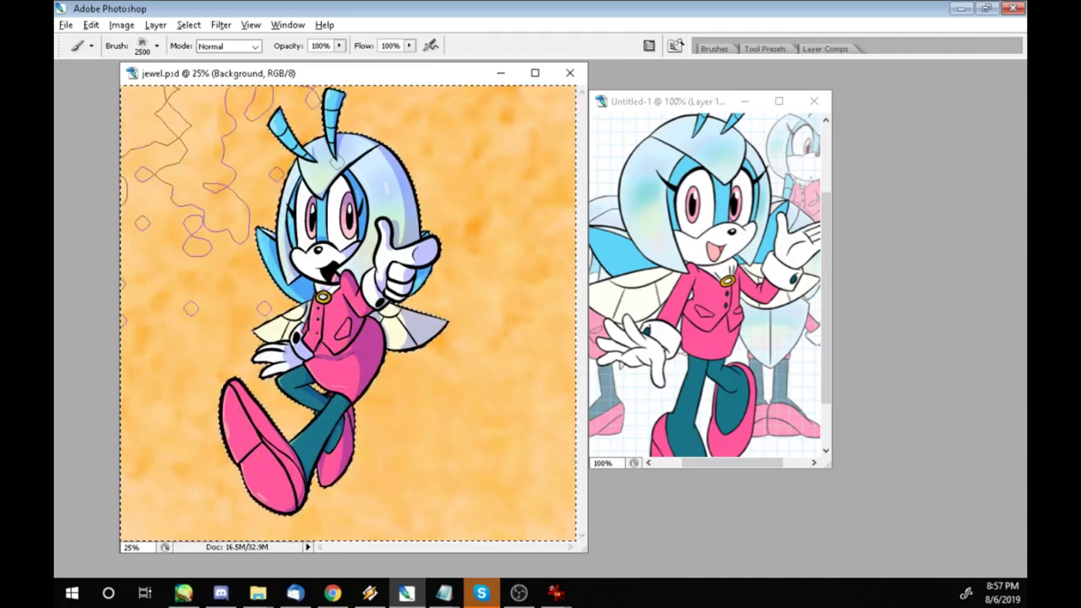
Add dark orange (RGB 213, 121, 2) textured blotches to the background and clear the selection
left_click(189, 25)
left_click(73, 307)
left_click(577, 337)
left_click(725, 296)
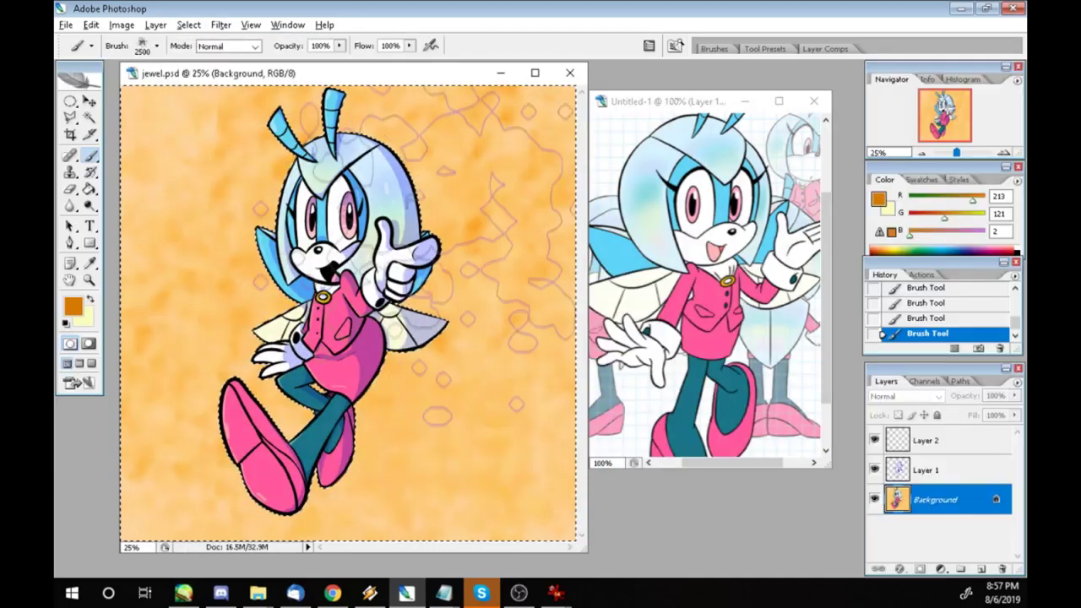
key("Tab")
key("Tab")
key("ctrl+d")
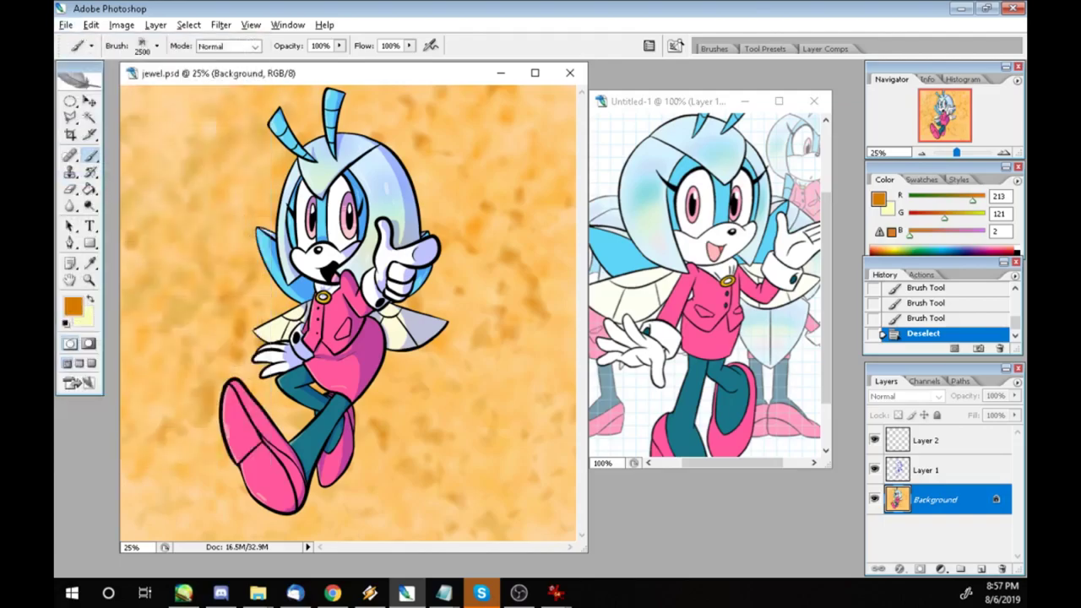
Switch to the Chrome browser
key("alt+Tab")
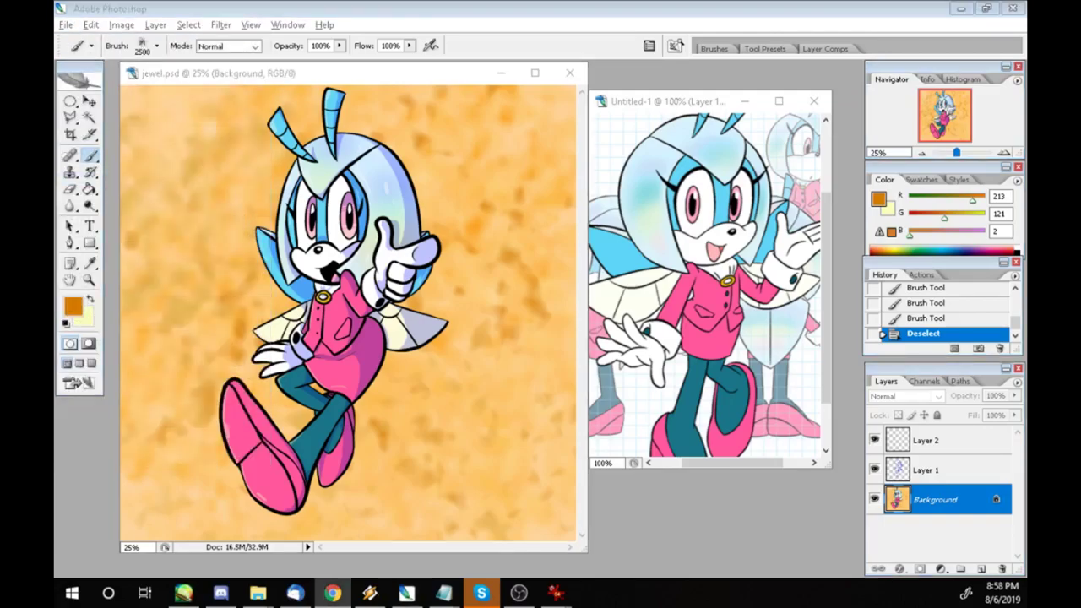